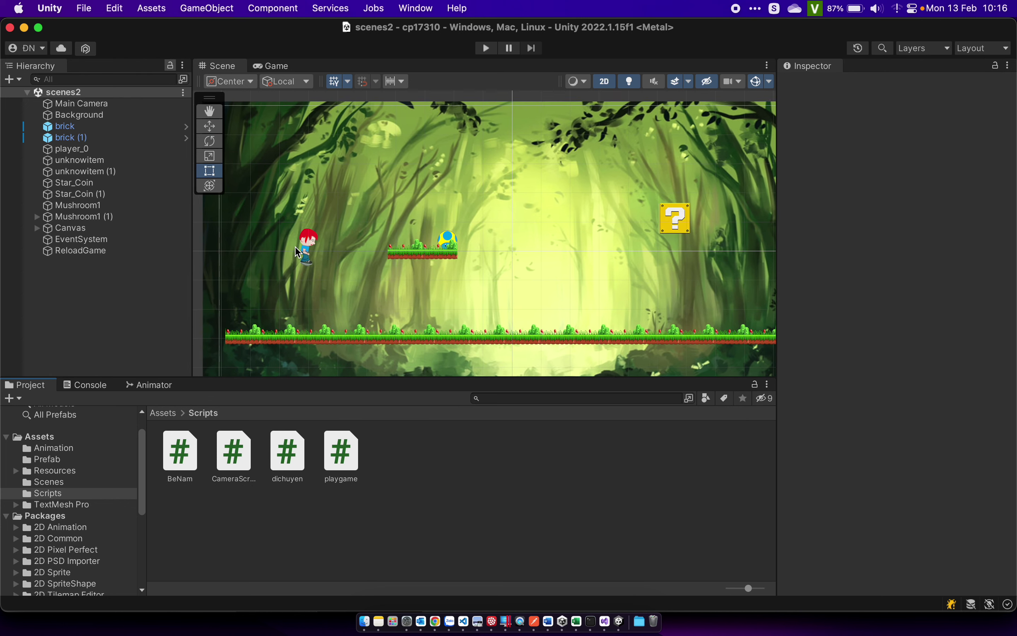
scroll(298, 252, up, 1)
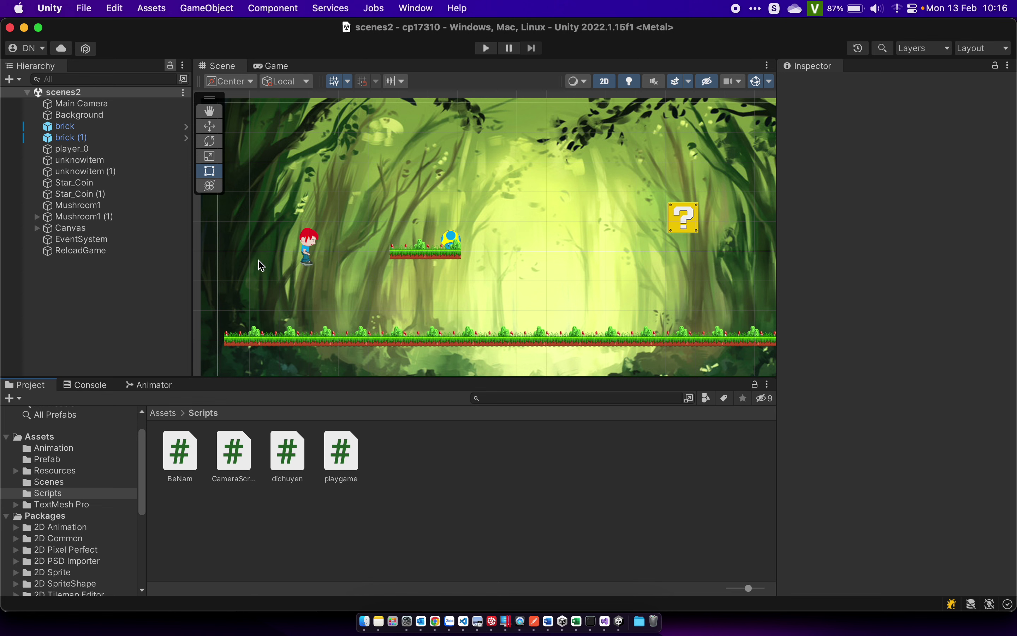
Drag the coin_0 frame from the Resources coin sprite into the middle of the level.
scroll(273, 250, down, 3)
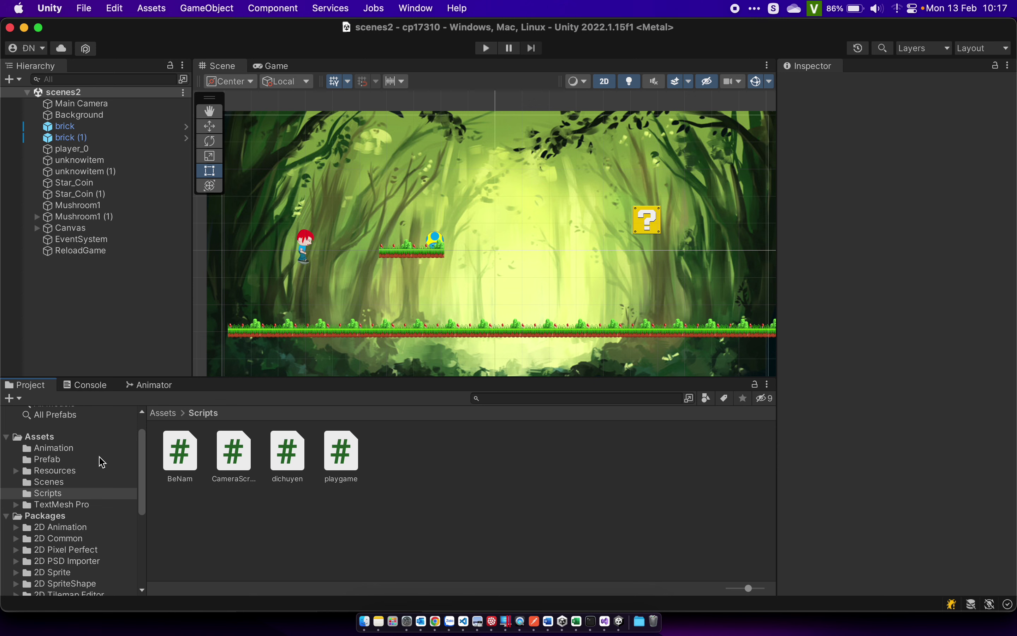
click(65, 467)
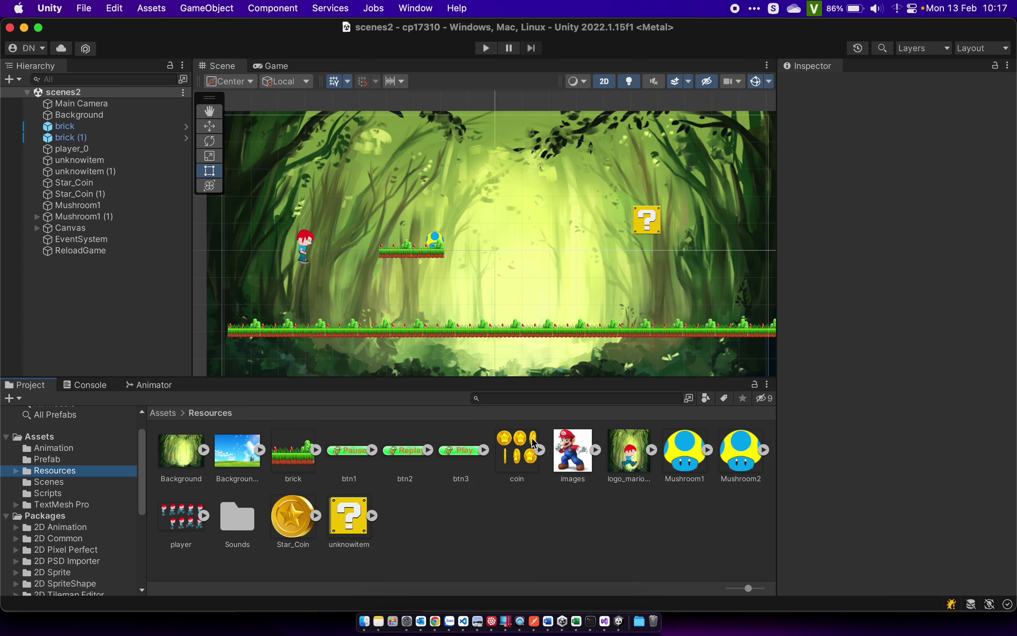
click(541, 449)
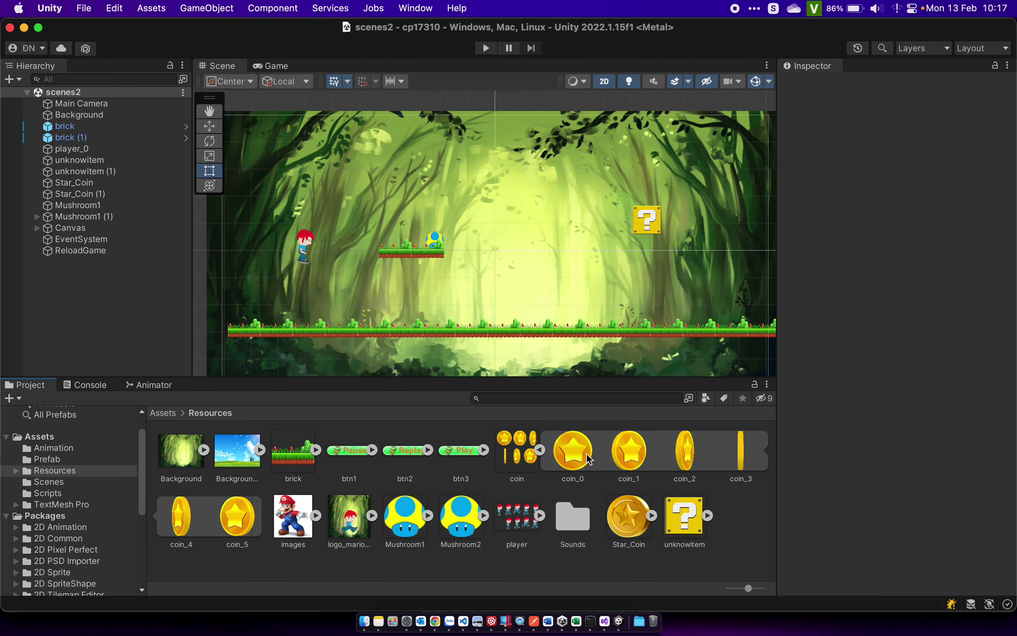
click(578, 461)
drag(577, 455, 530, 243)
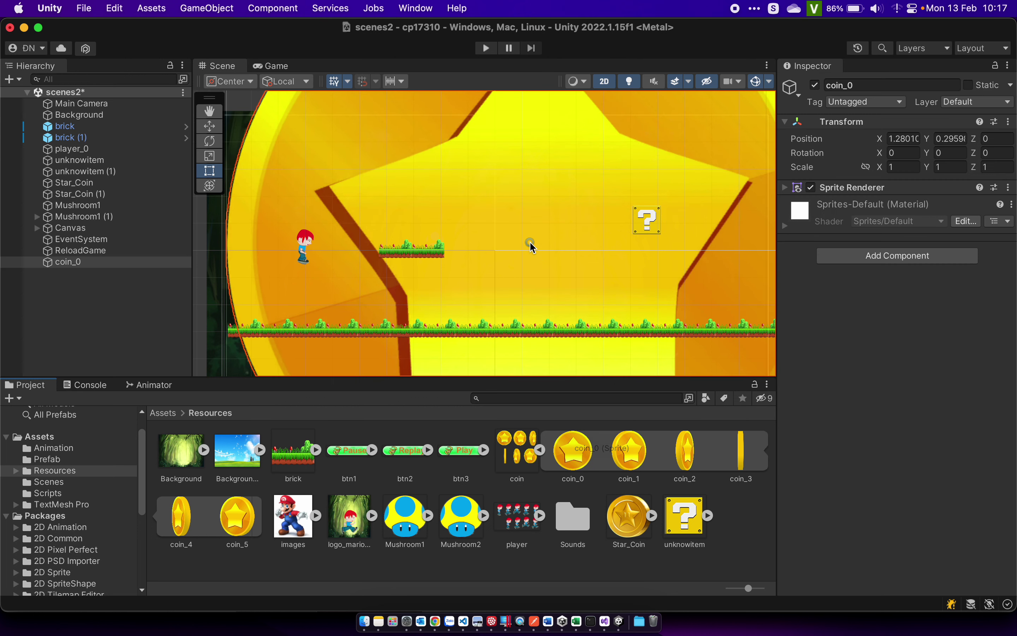
Shrink coin_0 to a scale of 0.0365 with the Scale tool.
click(209, 158)
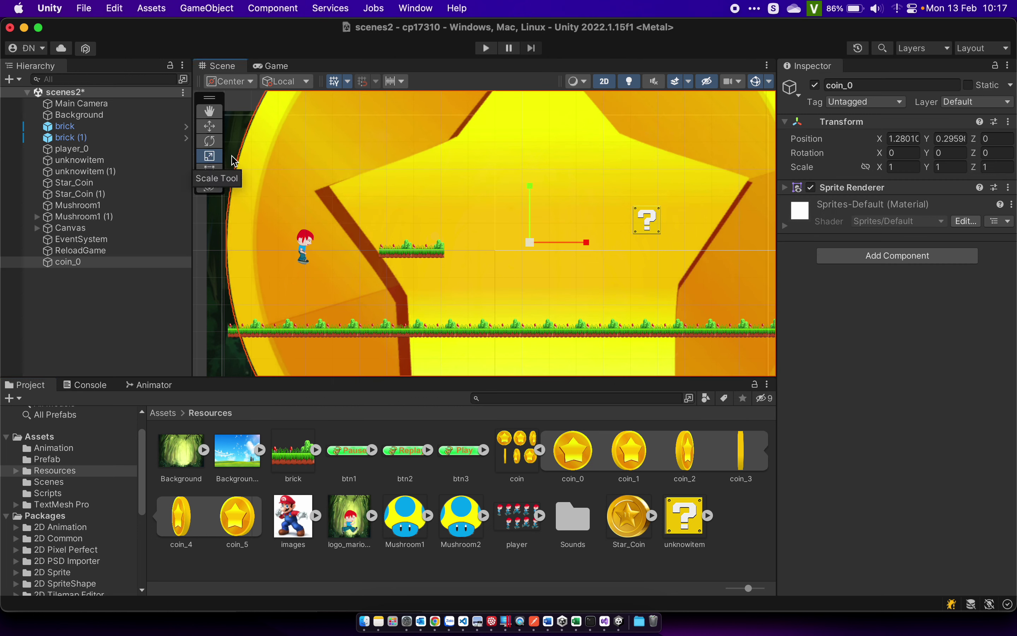
drag(528, 248, 529, 321)
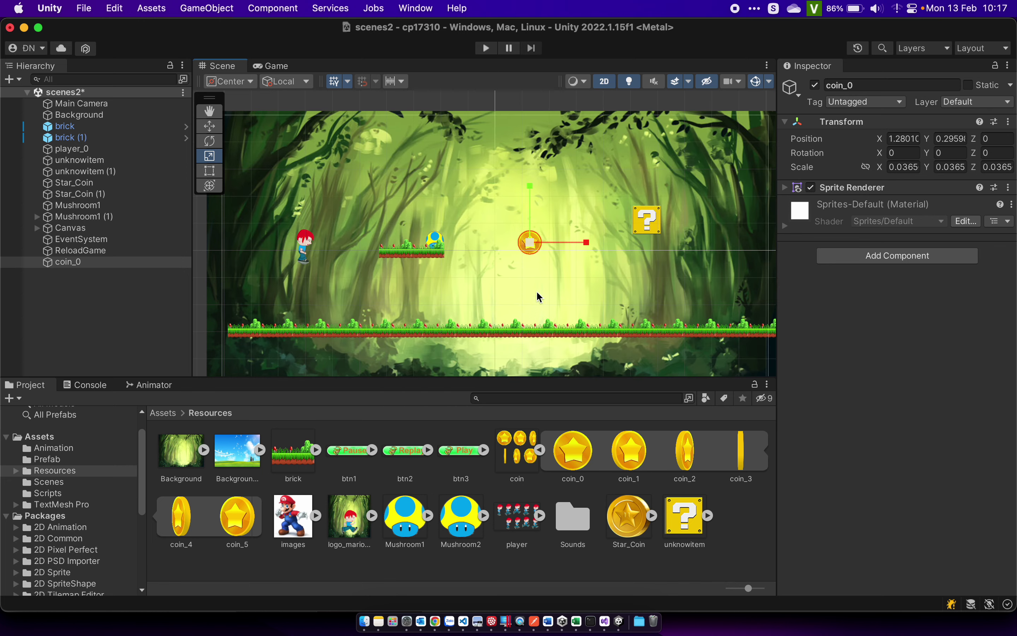
scroll(564, 263, up, 3)
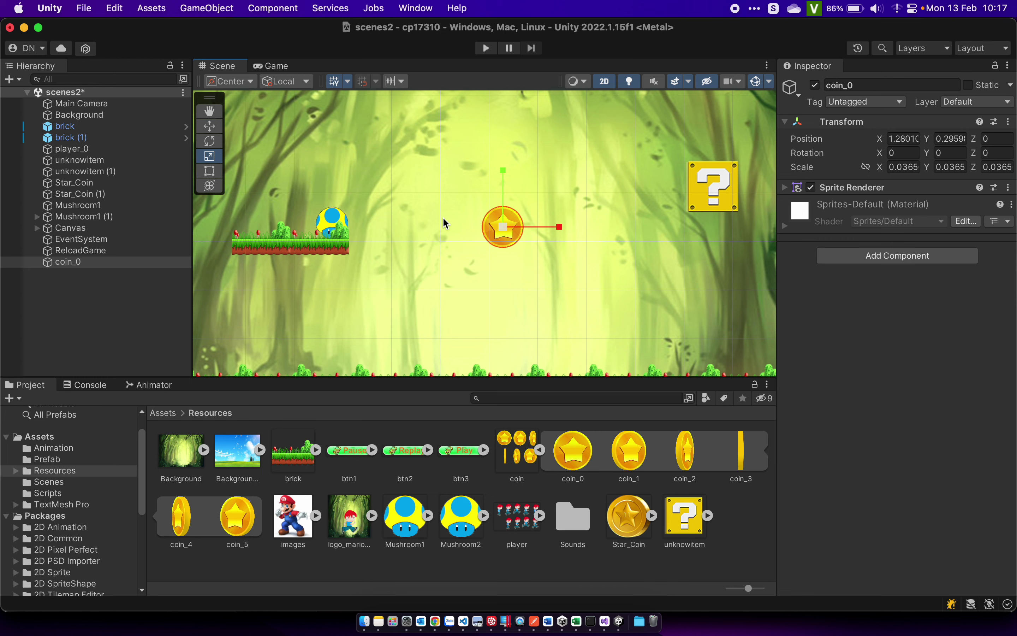
Open the Animation window and dock it beneath the Scene view.
click(416, 8)
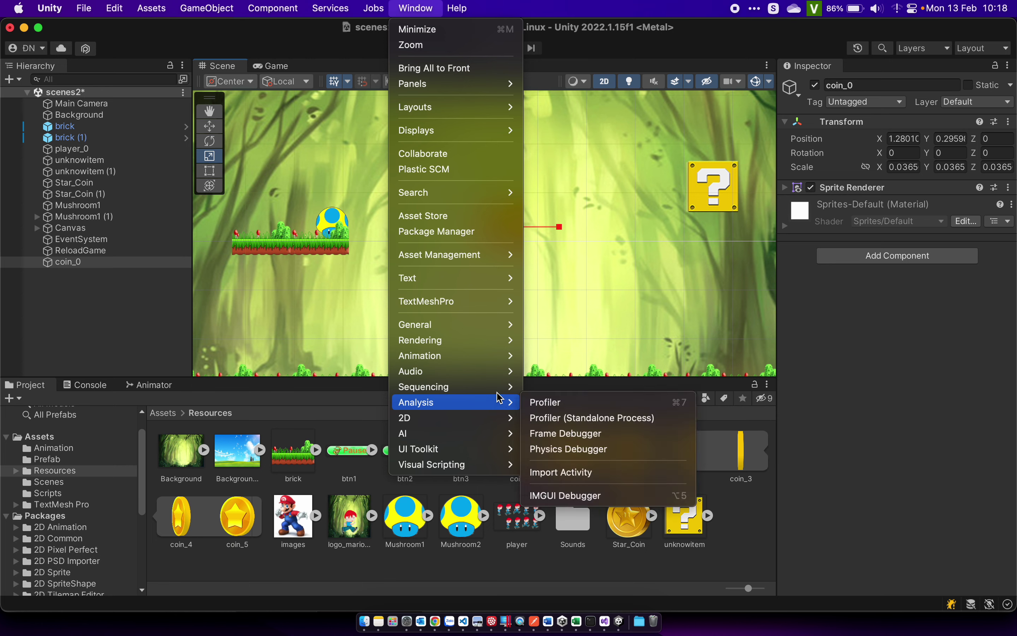
mouse_move(496, 357)
click(560, 357)
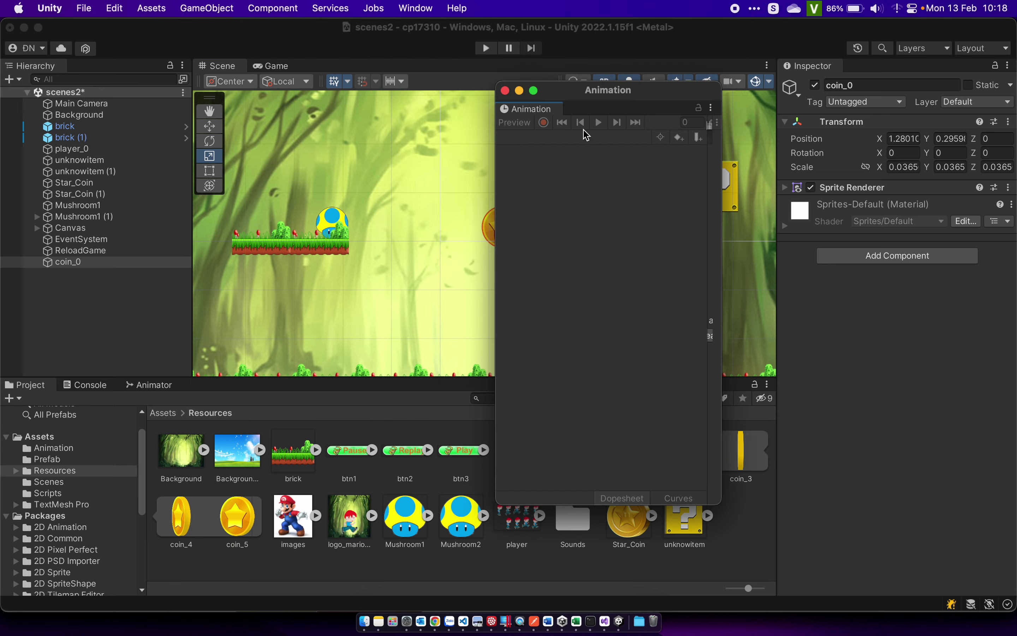
drag(545, 106, 446, 312)
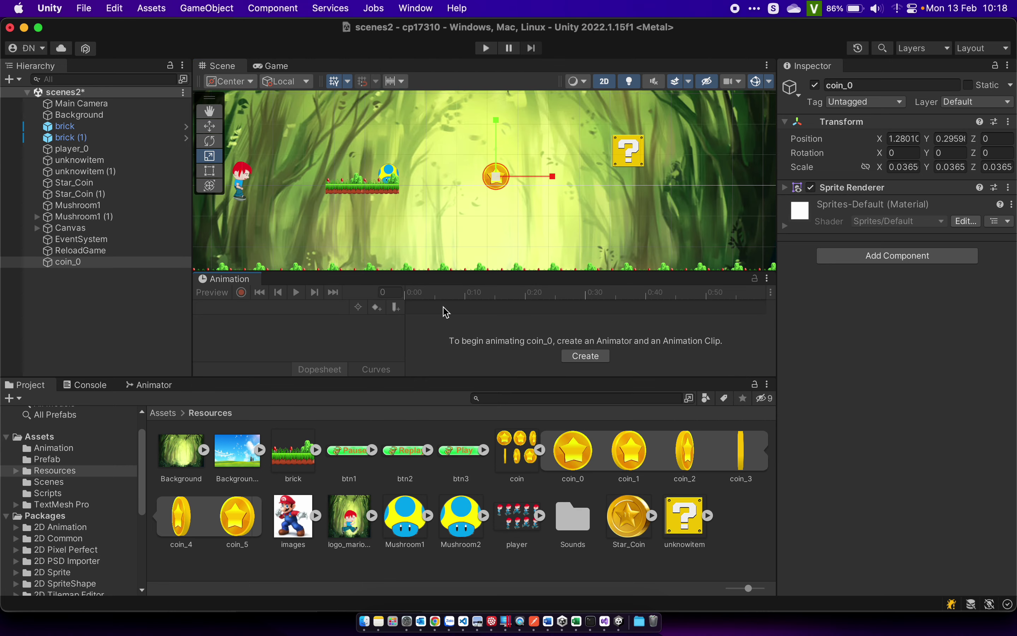
Create an animation clip for coin_0 named coinAni in the Animation folder.
click(489, 175)
click(492, 176)
click(589, 361)
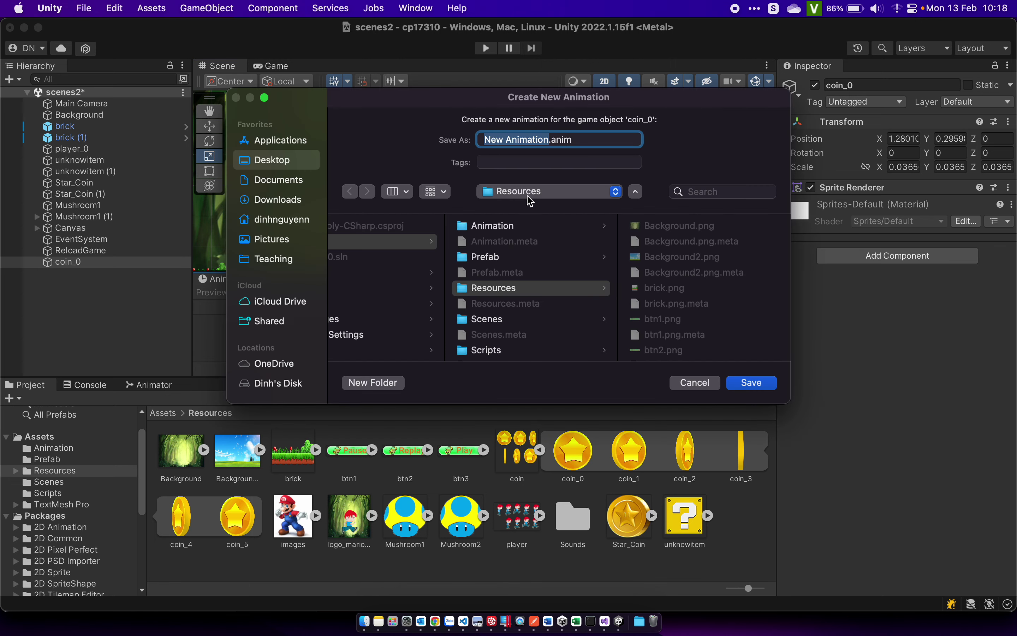
click(513, 227)
click(551, 141)
drag(593, 139, 393, 143)
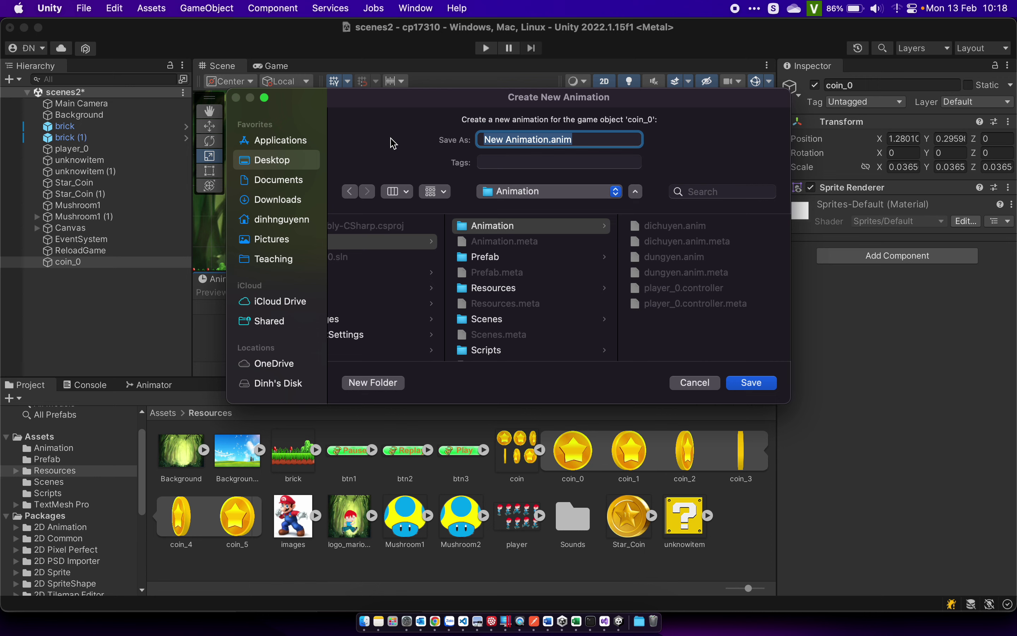
text(coinAni)
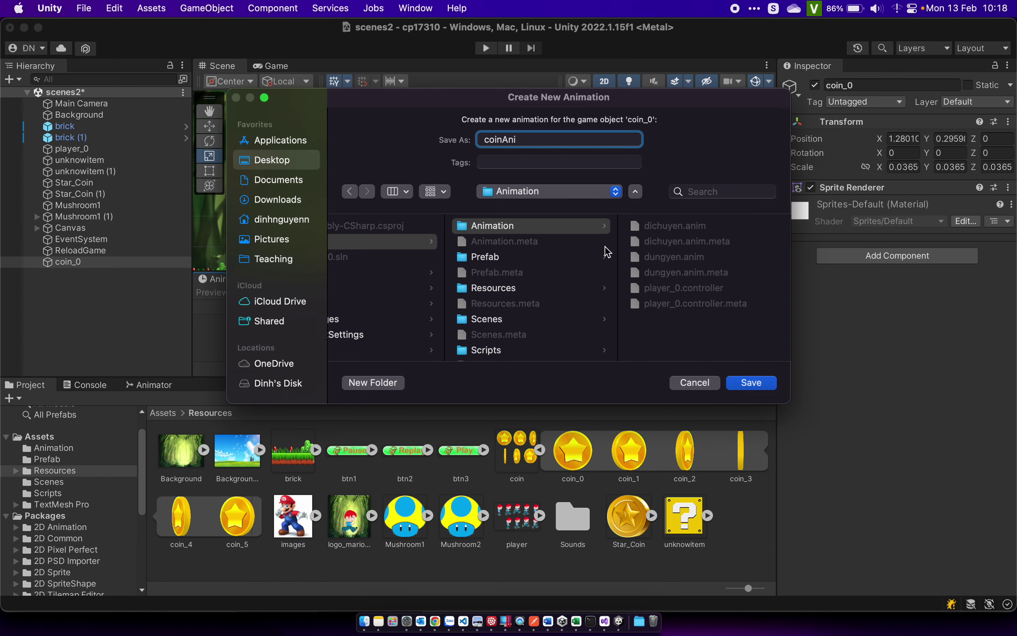
click(748, 382)
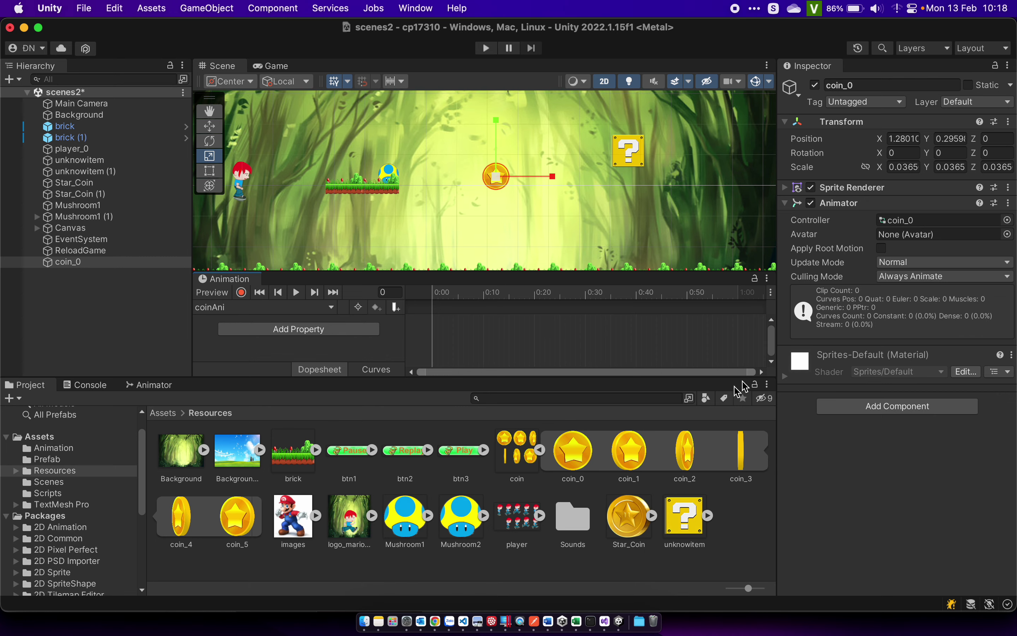
Add frames coin_0 through coin_5 as coinAni keyframes and stretch them out to about 0:13.
drag(448, 377, 442, 404)
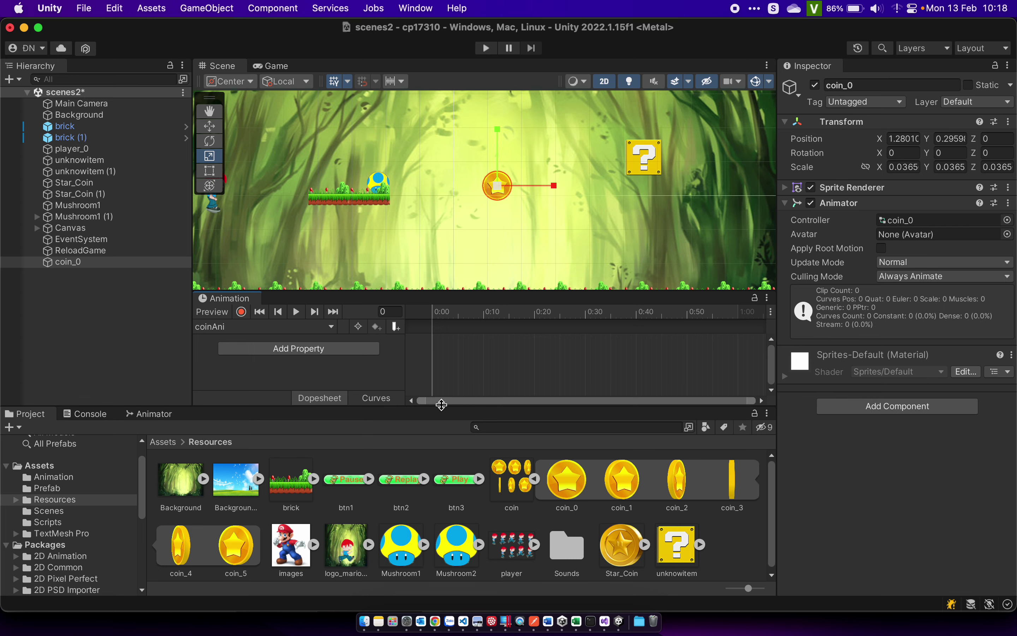
scroll(496, 192, up, 2)
scroll(496, 192, up, 2)
scroll(498, 189, up, 2)
scroll(503, 185, up, 2)
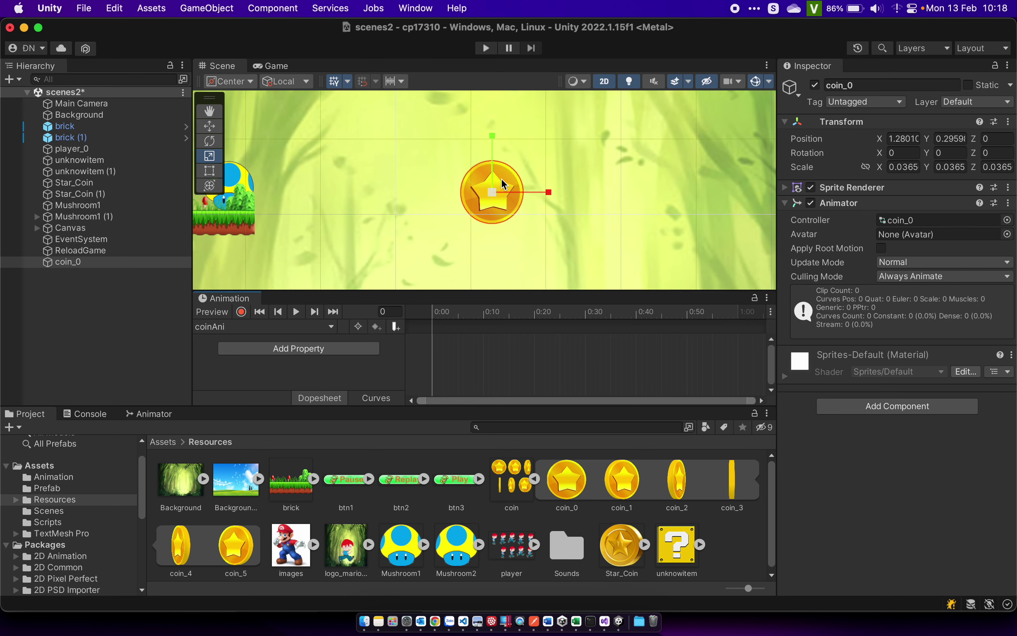
scroll(498, 183, up, 1)
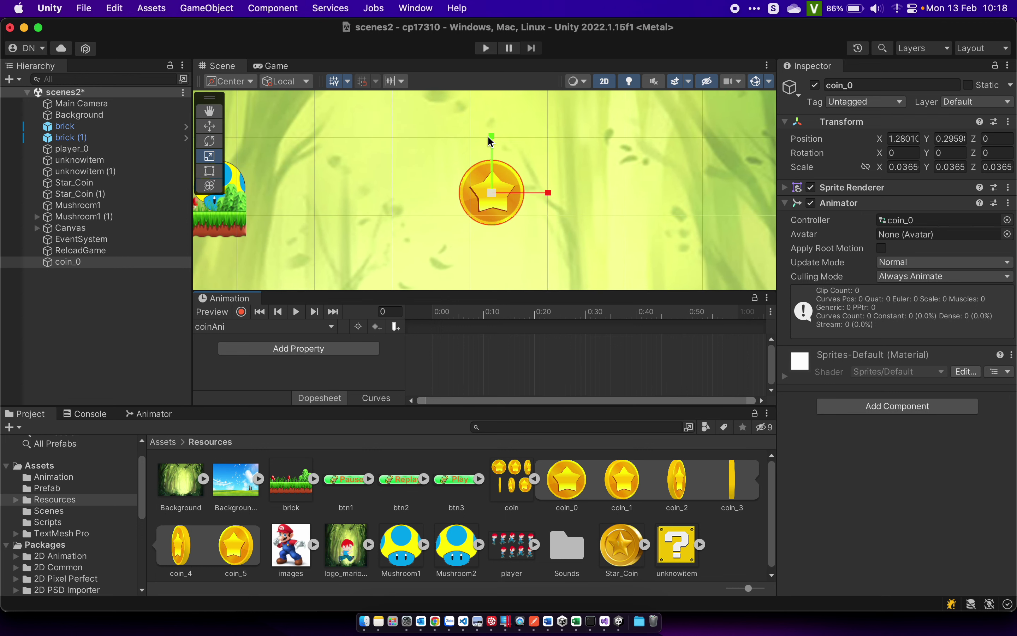
click(566, 495)
shift+click(243, 549)
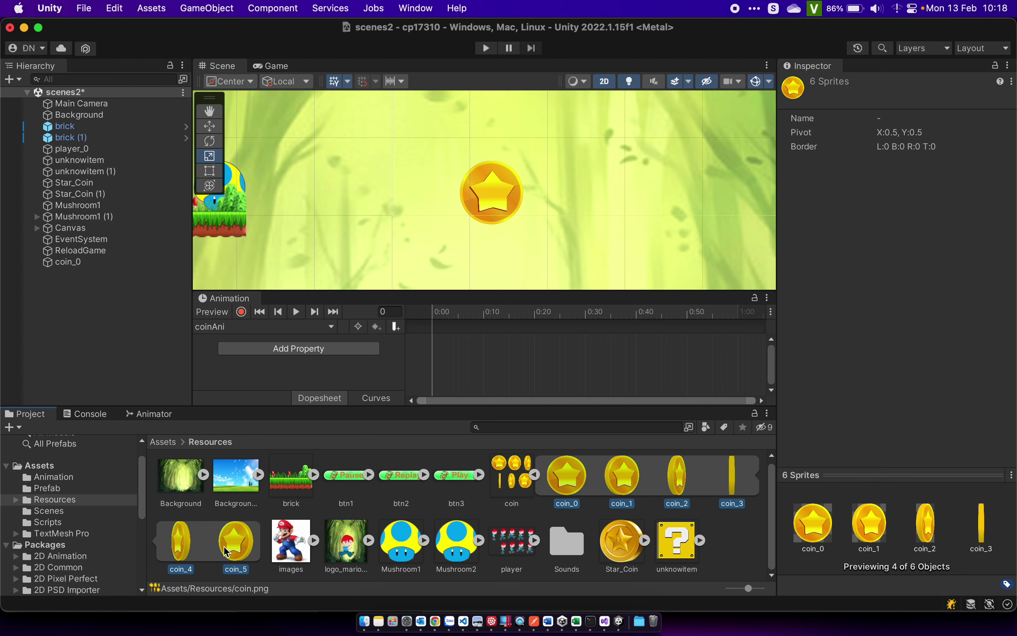
mouse_move(226, 551)
mouse_down()
mouse_move(334, 471)
mouse_move(436, 347)
mouse_up()
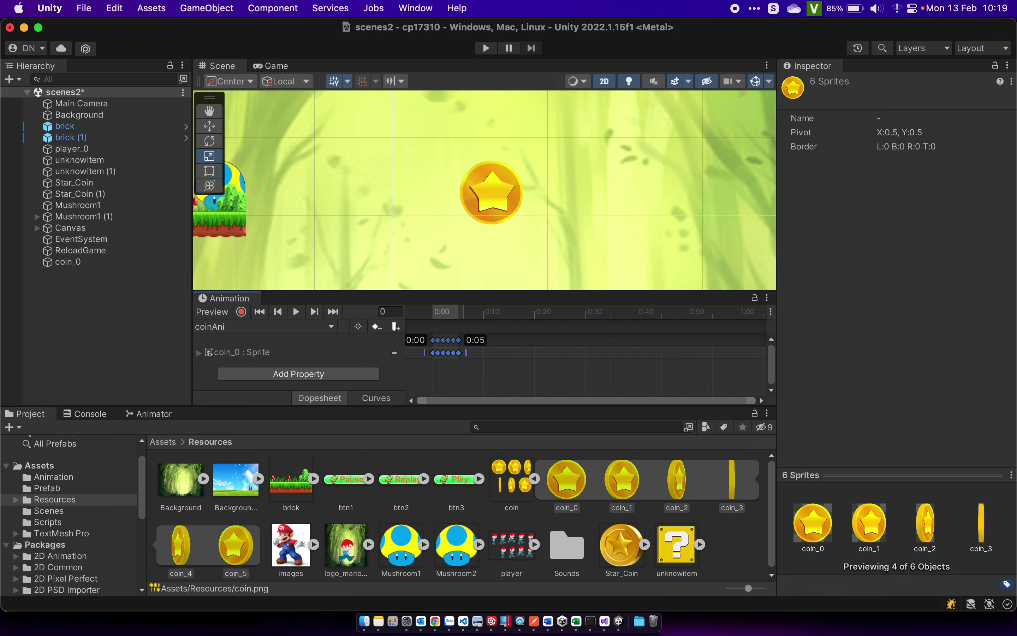
drag(469, 353, 534, 353)
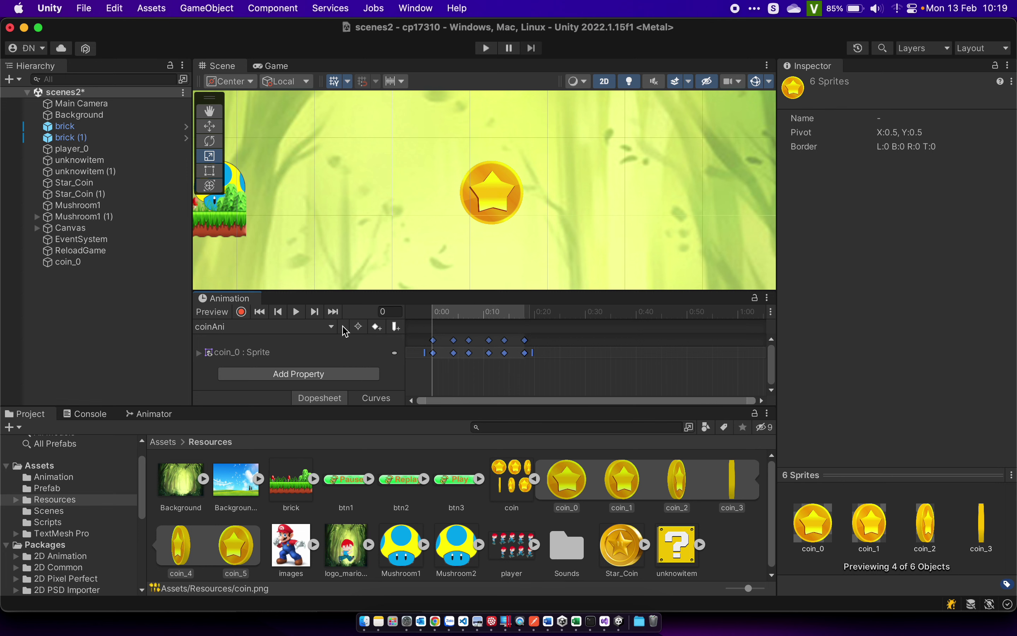
Preview the coinAni spin in the scene, leaving Record switched off.
click(296, 313)
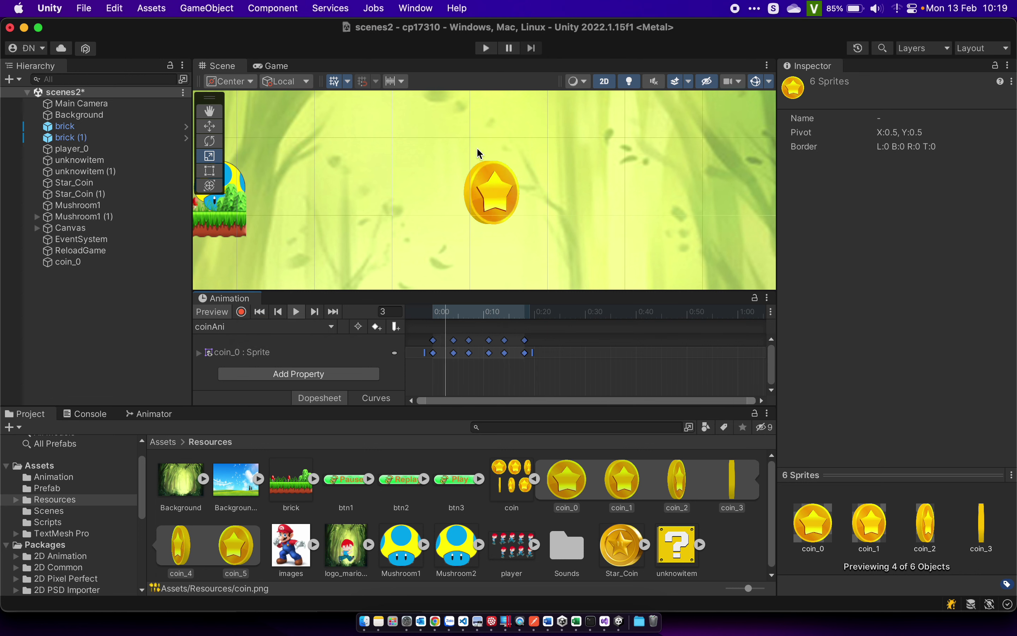
click(298, 315)
click(241, 311)
click(297, 311)
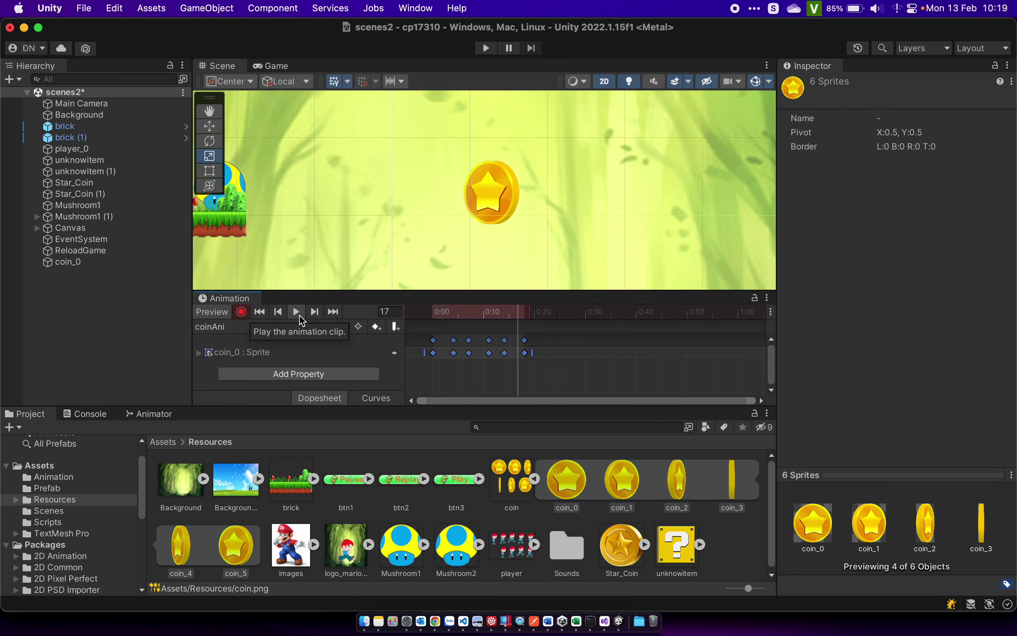
click(242, 315)
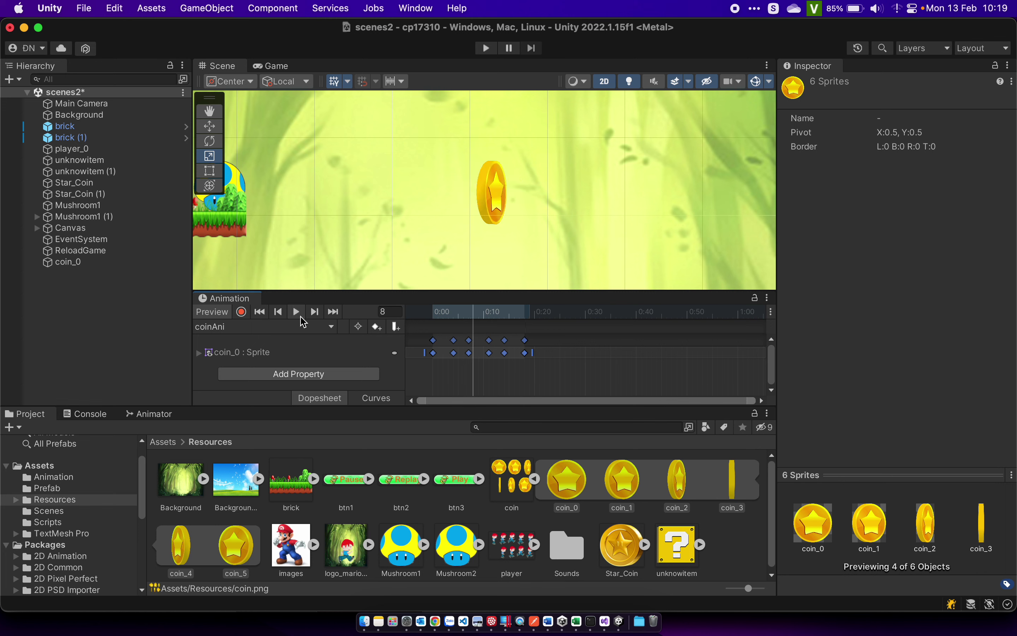
scroll(471, 273, down, 1)
scroll(471, 274, down, 1)
scroll(470, 273, down, 1)
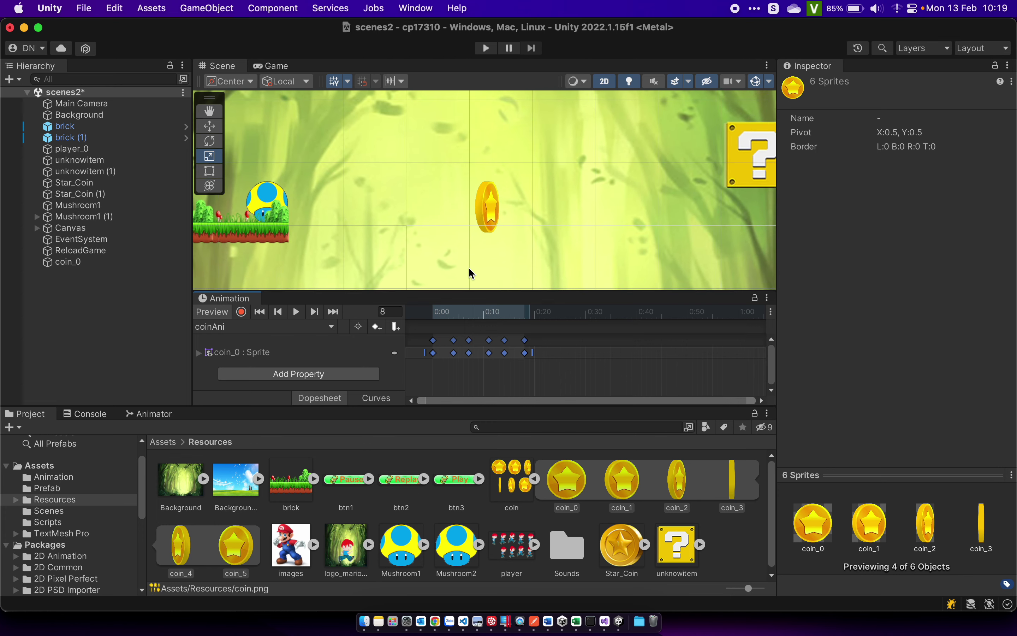
scroll(471, 273, down, 1)
scroll(471, 273, down, 1)
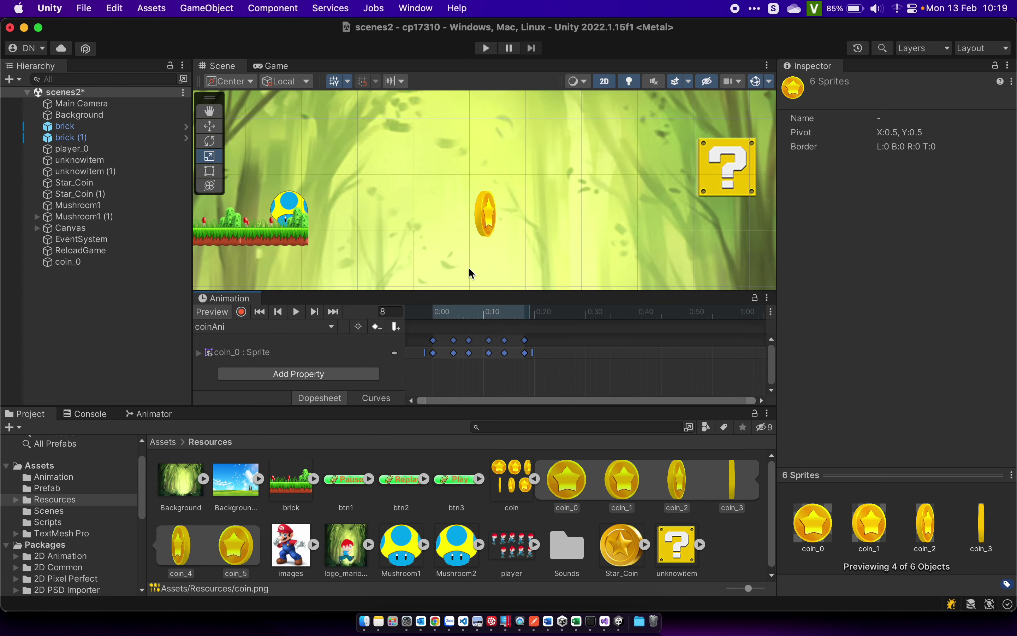
scroll(470, 273, down, 1)
scroll(472, 273, down, 1)
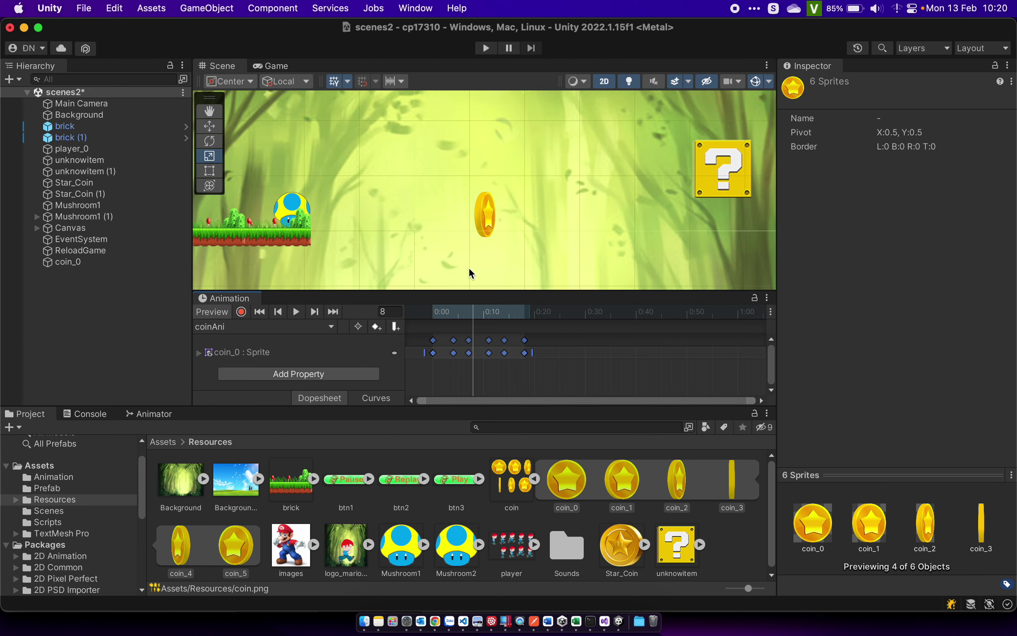
scroll(471, 274, down, 1)
scroll(471, 274, down, 1)
scroll(471, 273, down, 1)
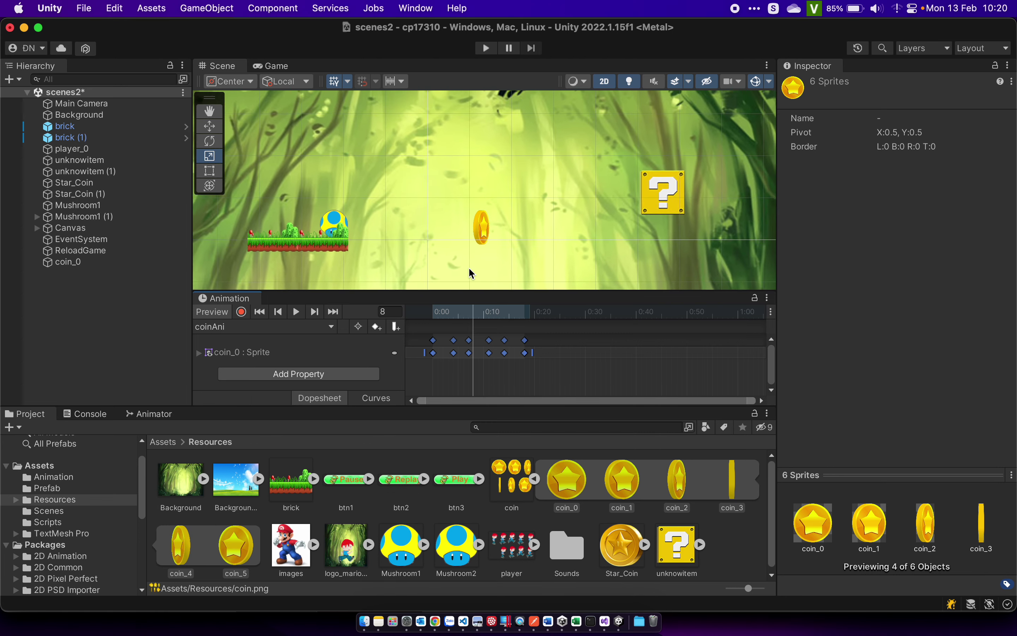
scroll(471, 273, down, 1)
Pan the Scene view to bring the coin and question block into view.
click(210, 111)
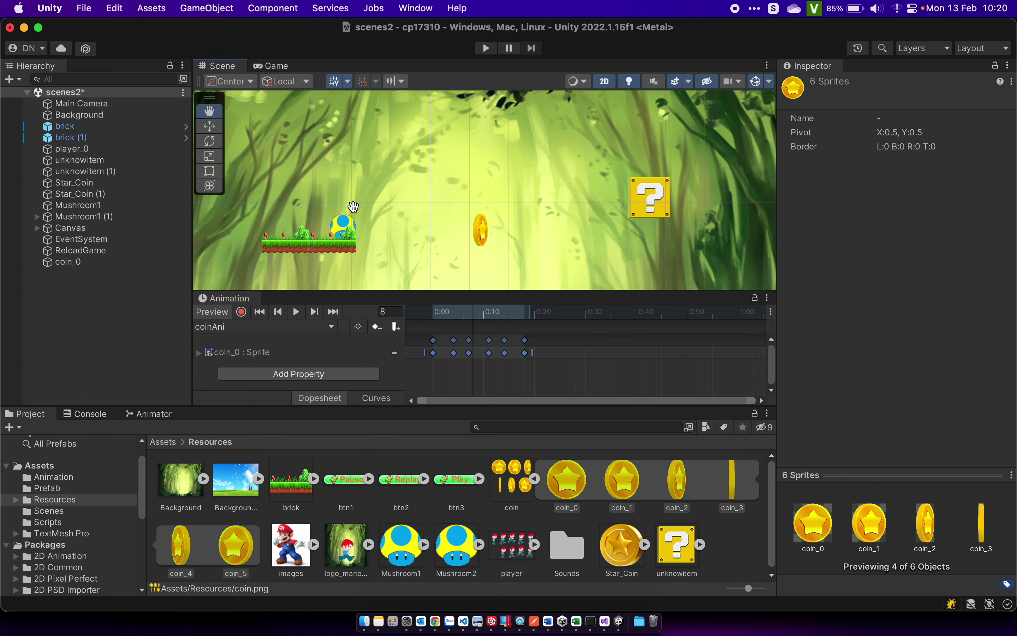
drag(377, 208, 473, 109)
drag(488, 123, 492, 137)
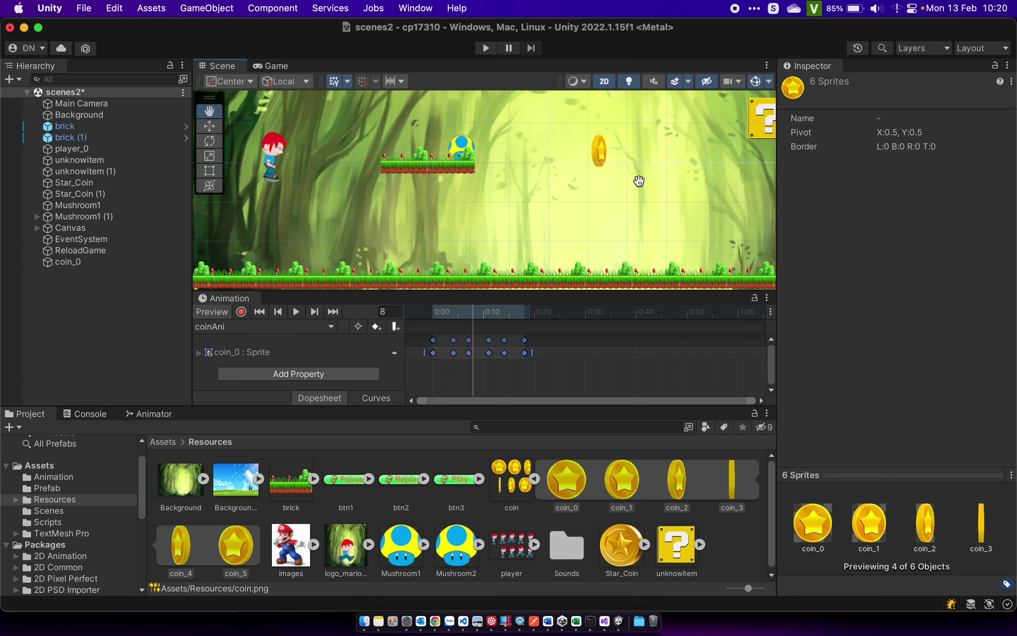
drag(600, 146, 528, 183)
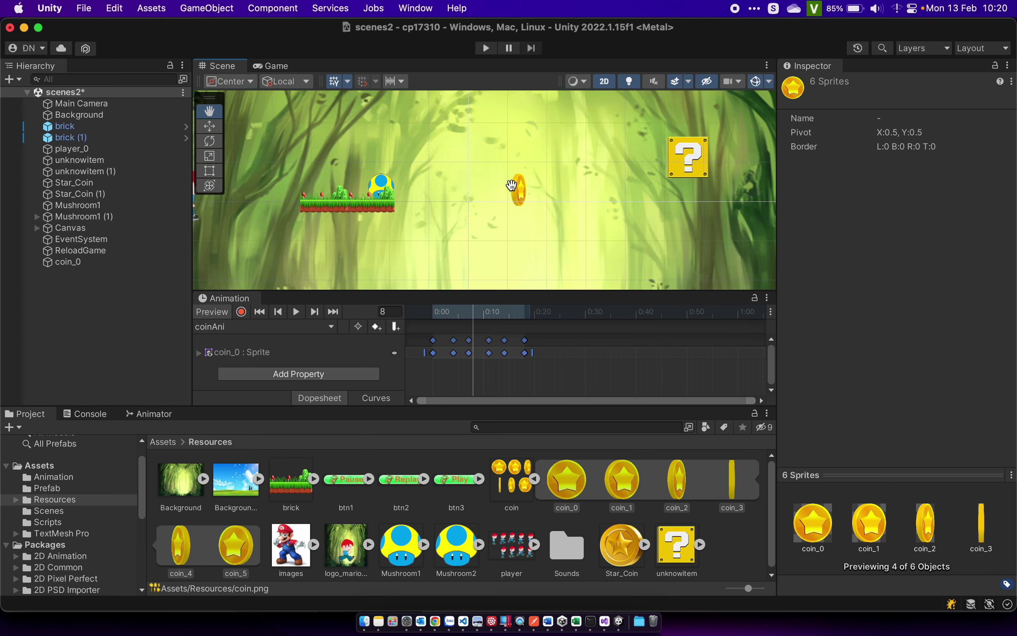
Replay the coin's spin preview, then select coin_0 to show its properties.
click(299, 314)
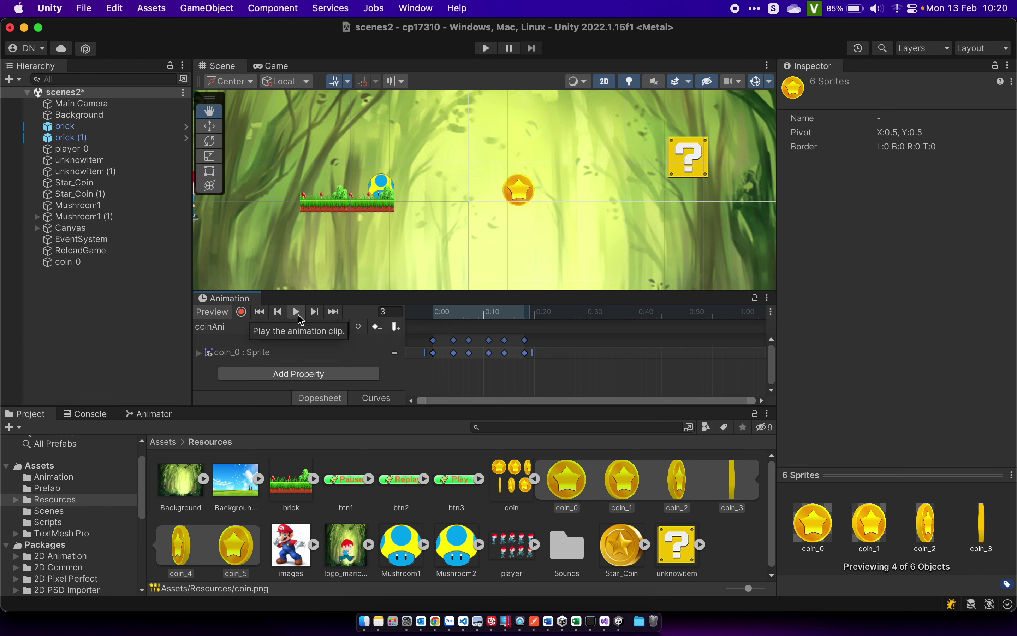
click(298, 314)
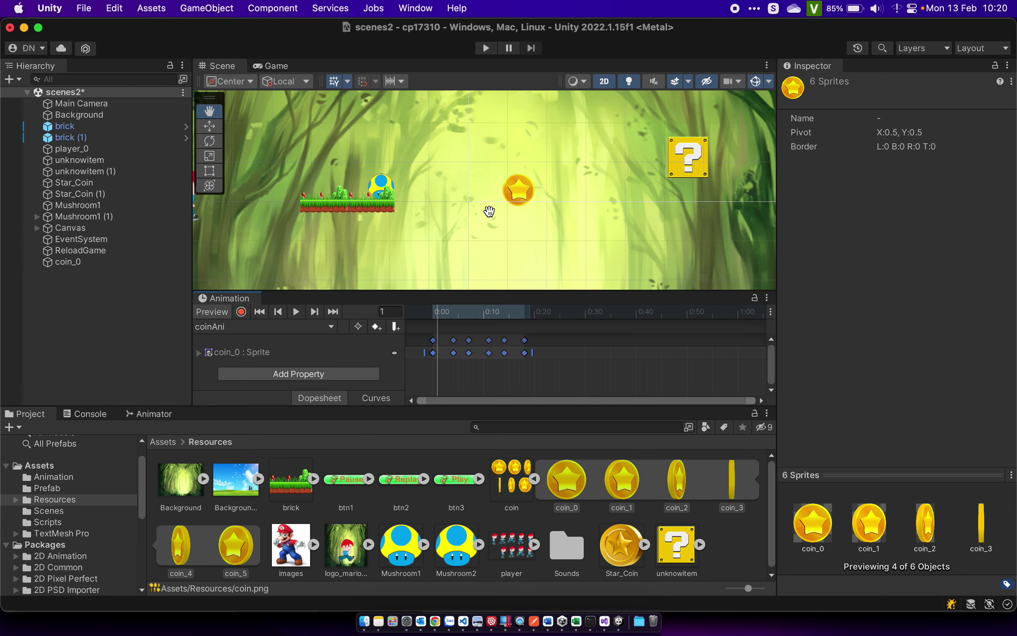
click(106, 263)
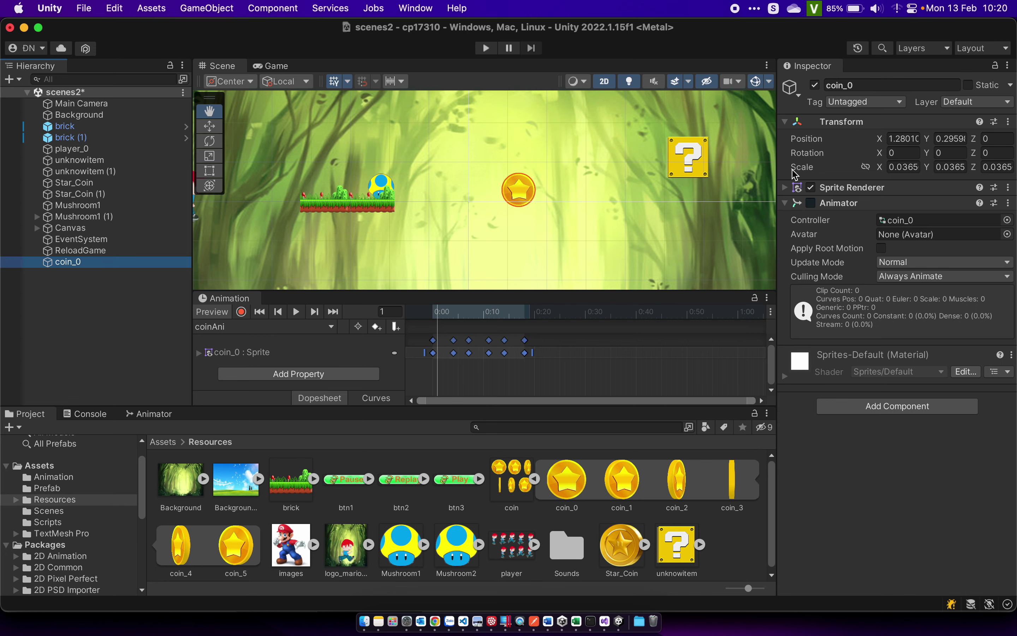
Add a Circle Collider 2D (radius 11.25) to coin_0.
click(904, 406)
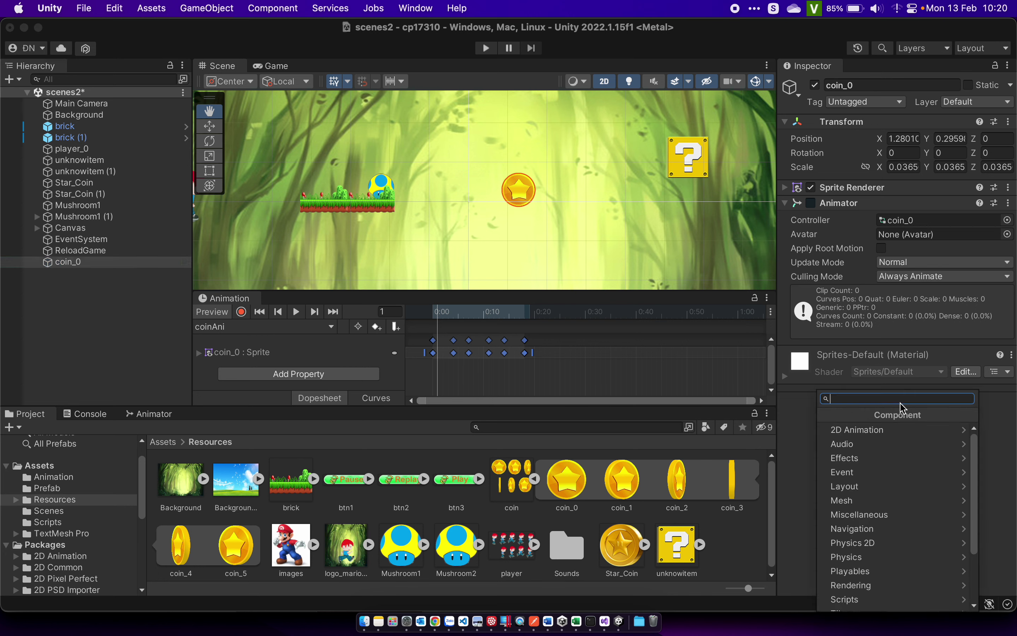
click(893, 549)
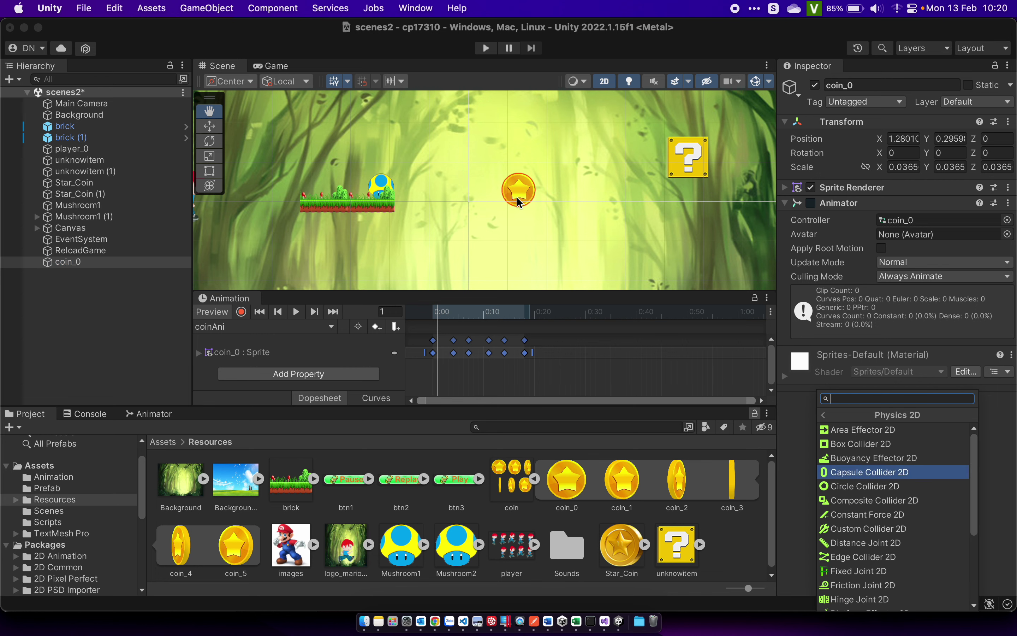
click(888, 488)
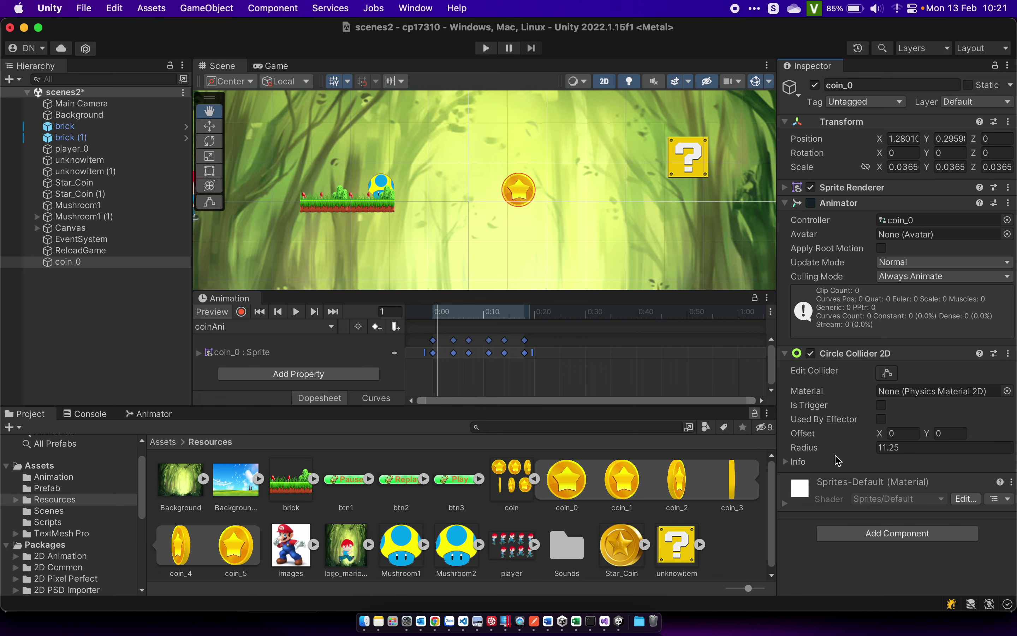
Add a Rigidbody 2D component to coin_0.
click(882, 534)
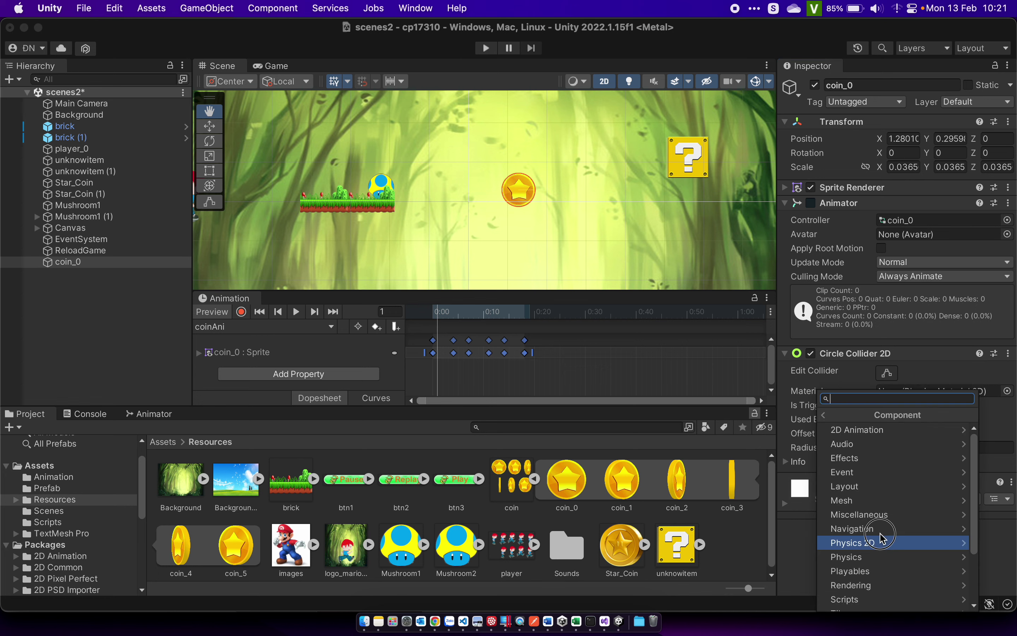
click(882, 544)
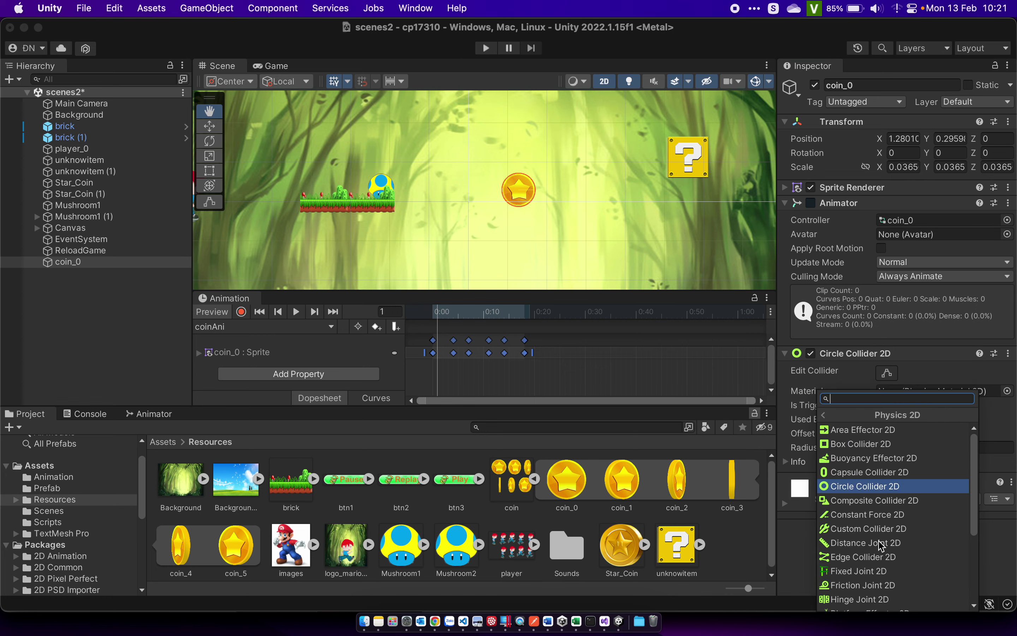
scroll(882, 546, down, 5)
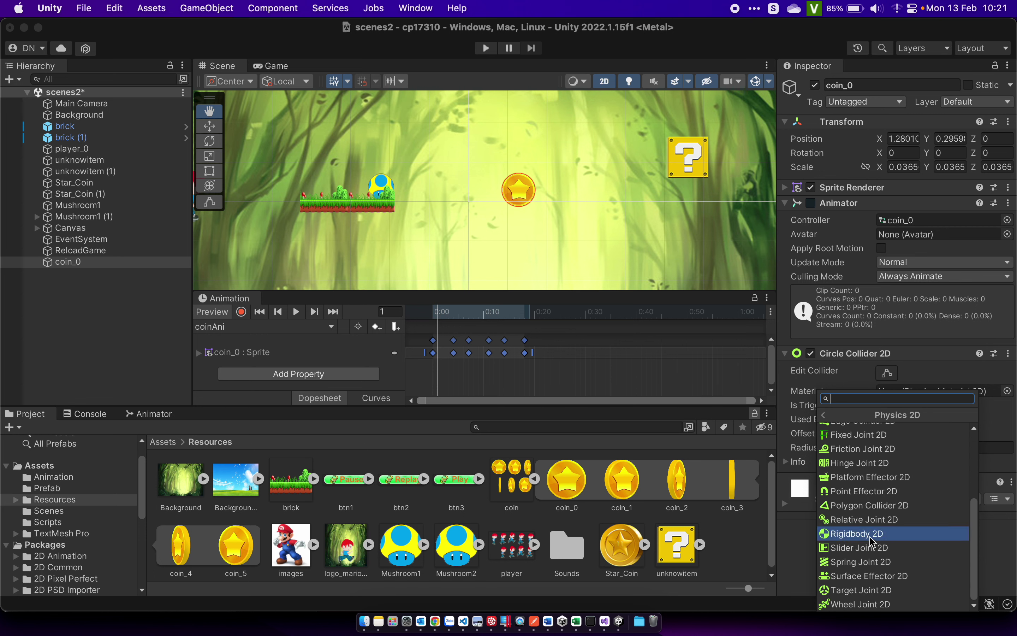
click(874, 541)
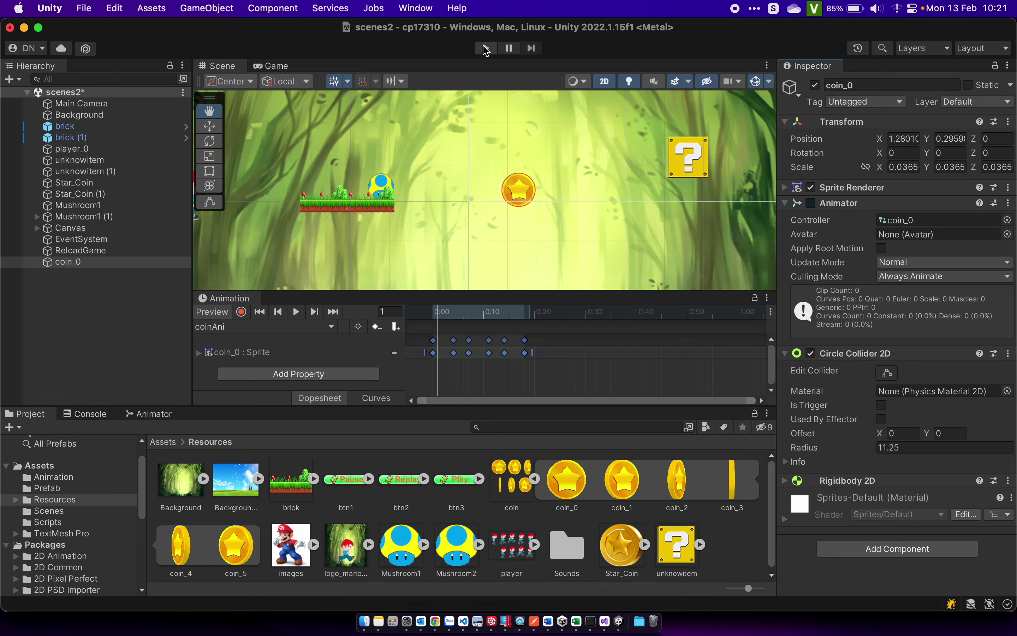
Run a play test showing the coin falling to the ground, stop it, and reselect coin_0.
click(486, 49)
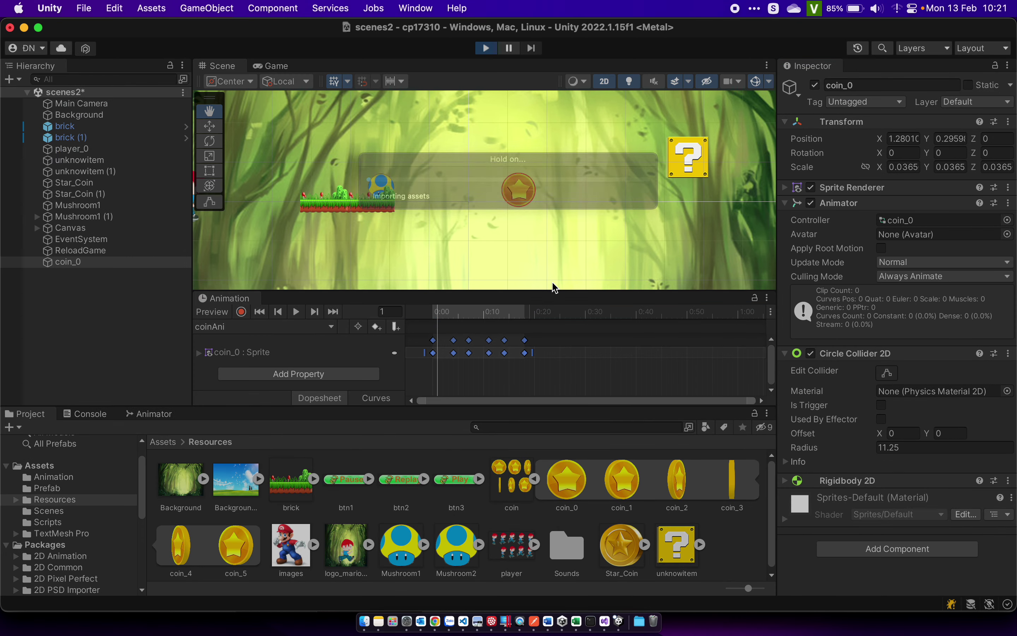
click(486, 48)
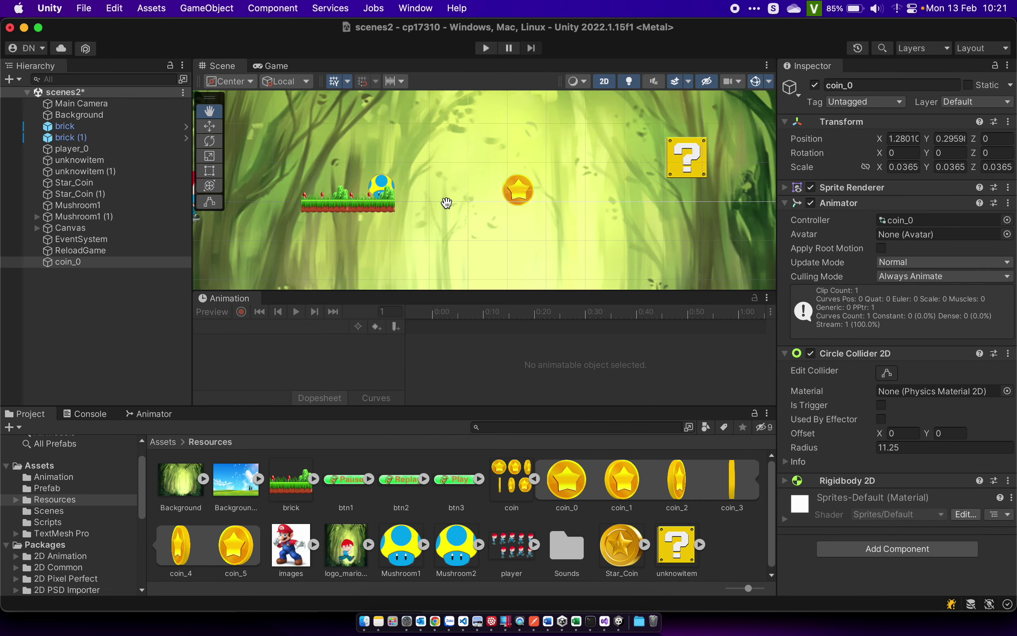
scroll(447, 203, down, 3)
scroll(447, 203, down, 2)
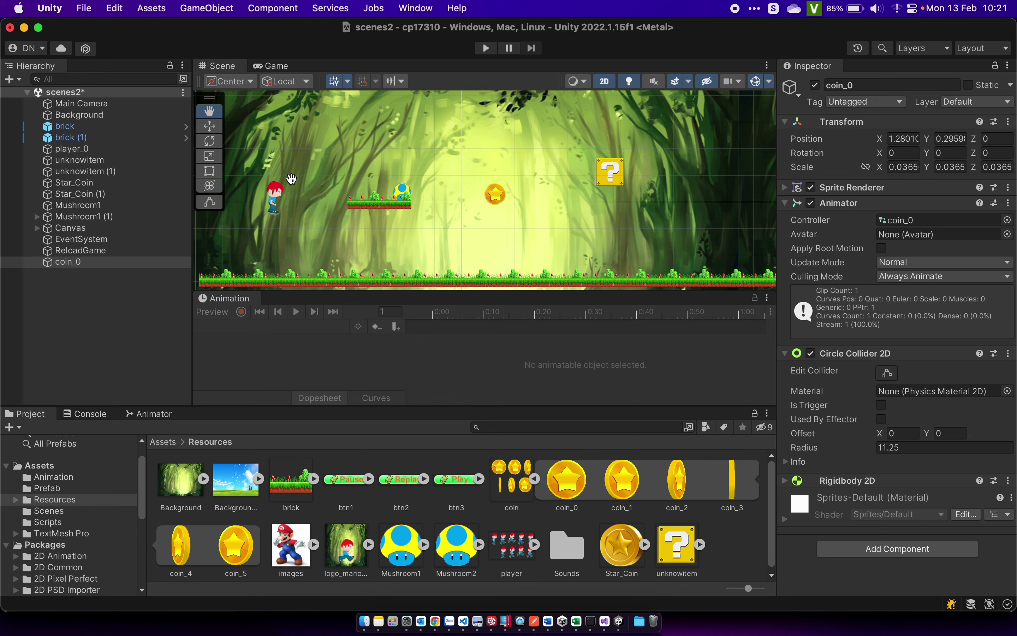
click(122, 261)
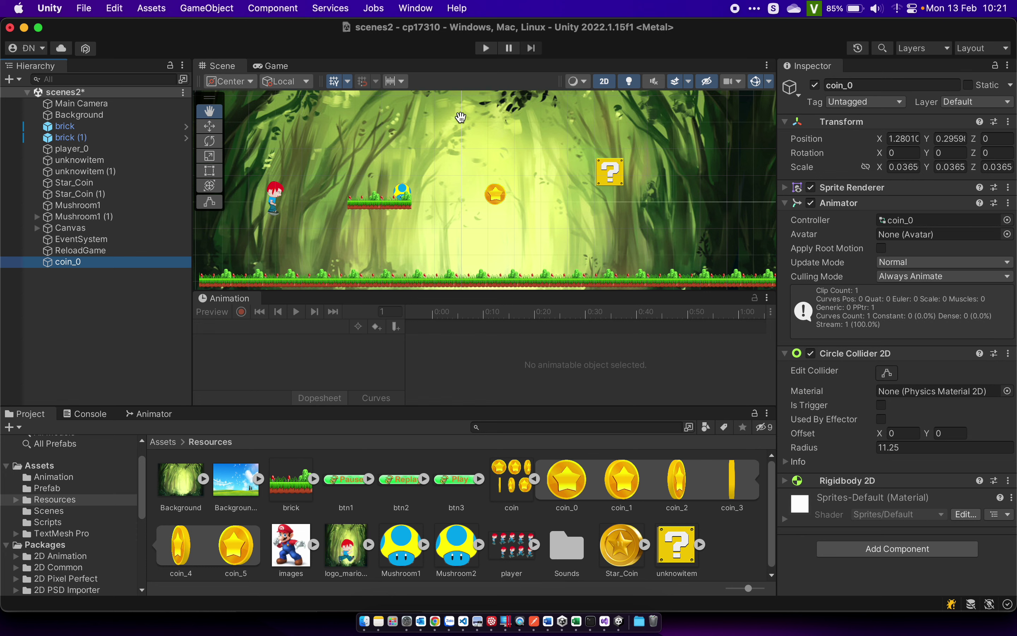
Freeze coin_0's Rigidbody 2D Y position and run the game to see it stay mid-air.
click(497, 196)
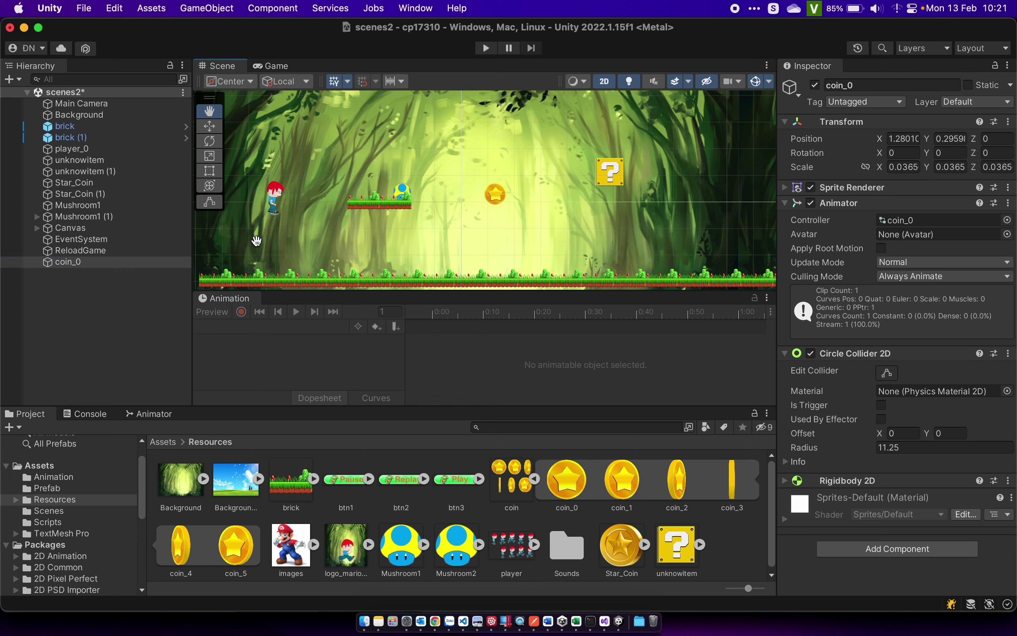
click(148, 264)
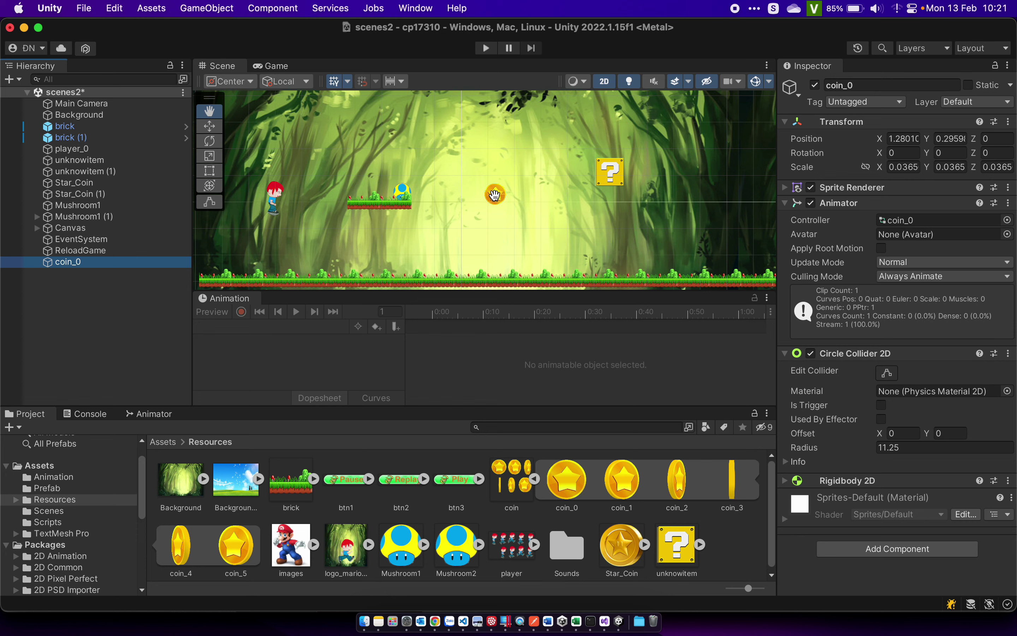
click(213, 130)
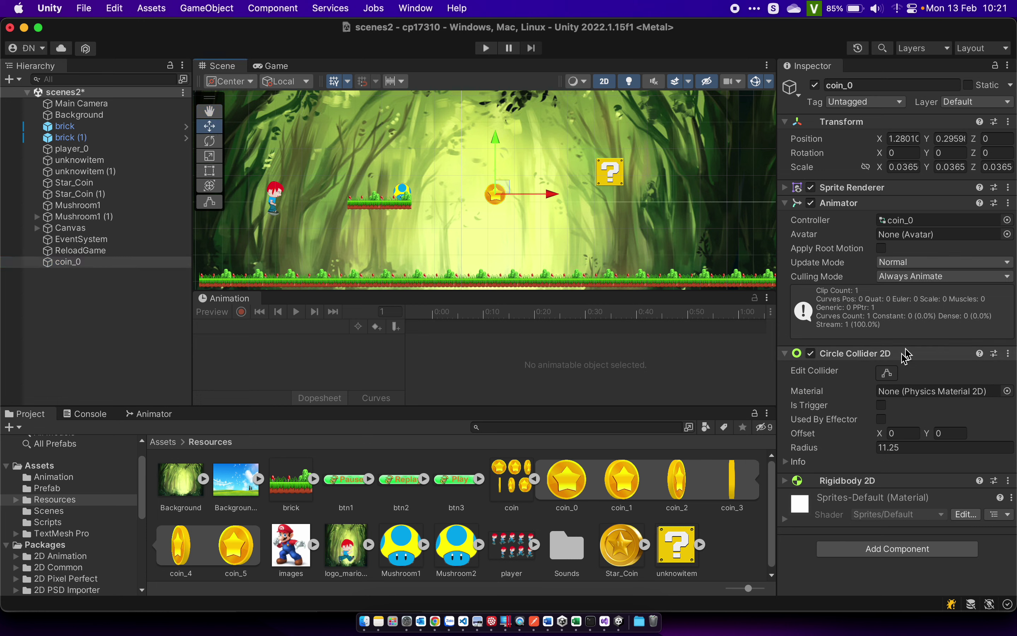
click(790, 481)
scroll(790, 484, down, 10)
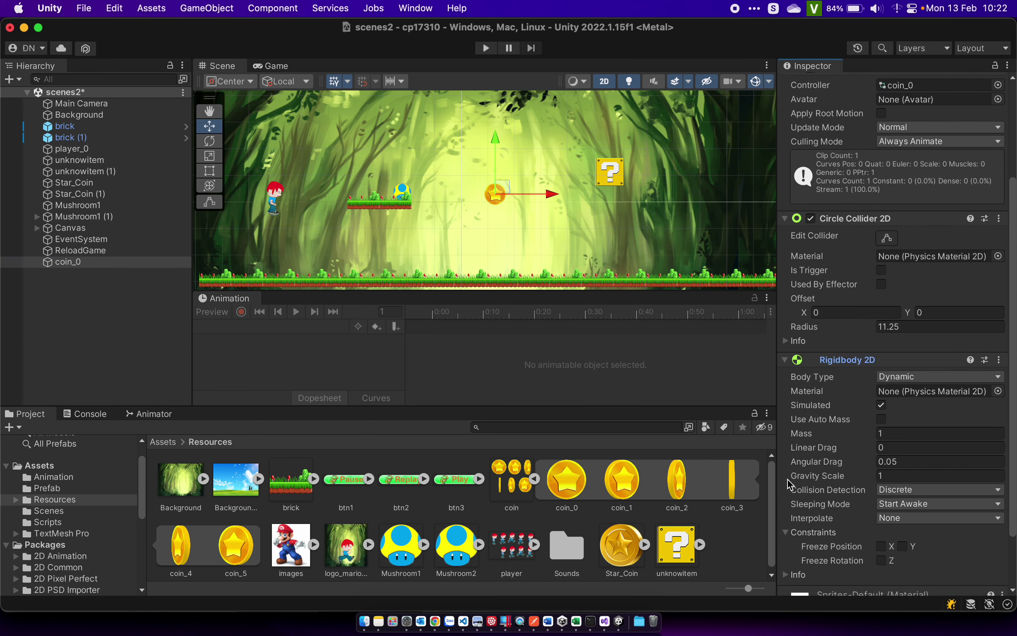
click(903, 481)
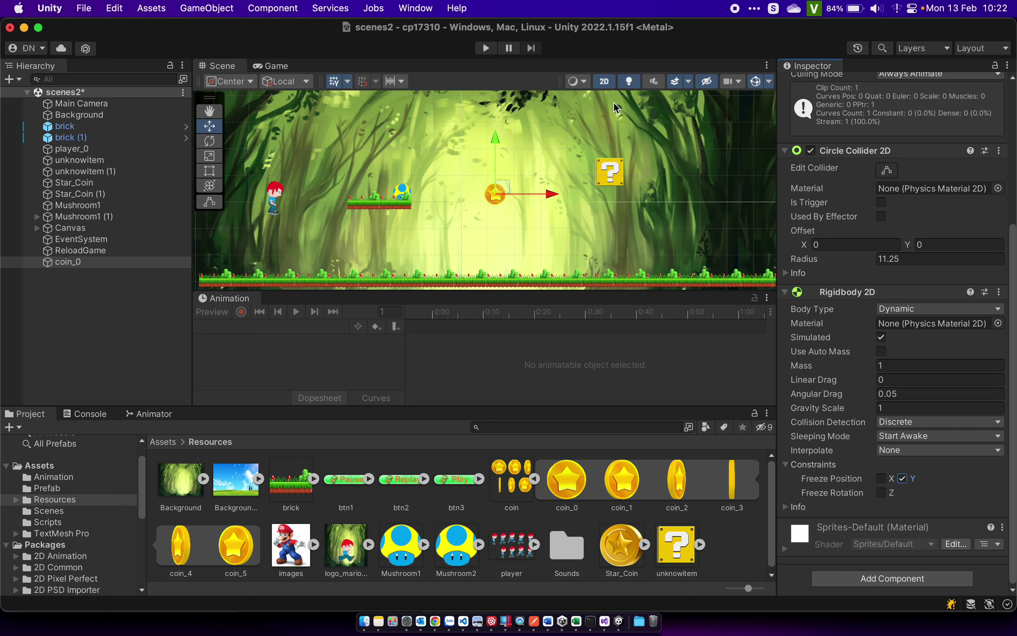
click(487, 49)
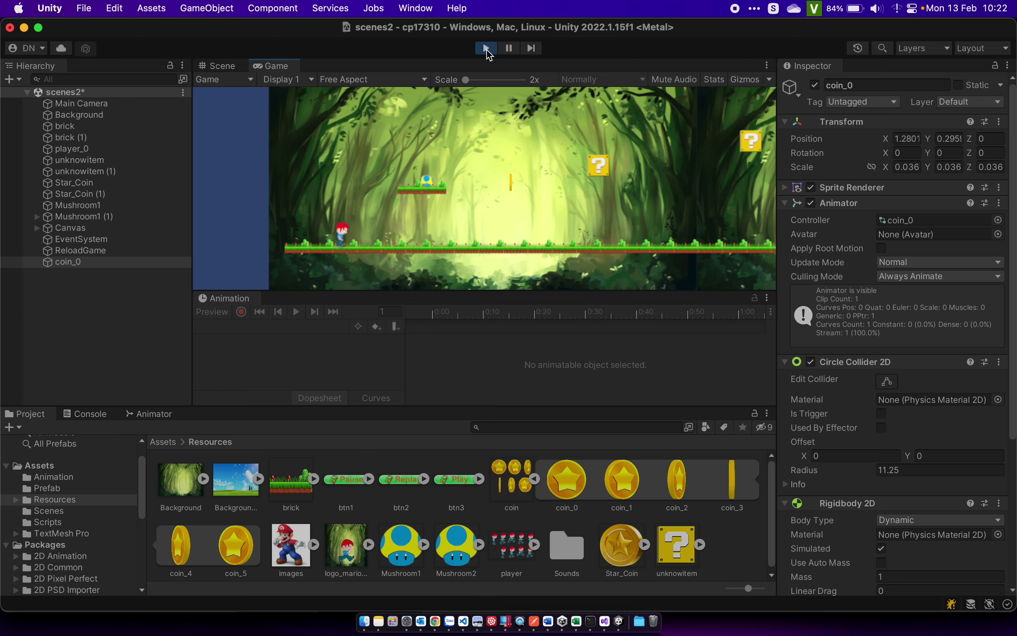
Stop play mode and close the Animation tab so the Scene view fills its space.
click(486, 48)
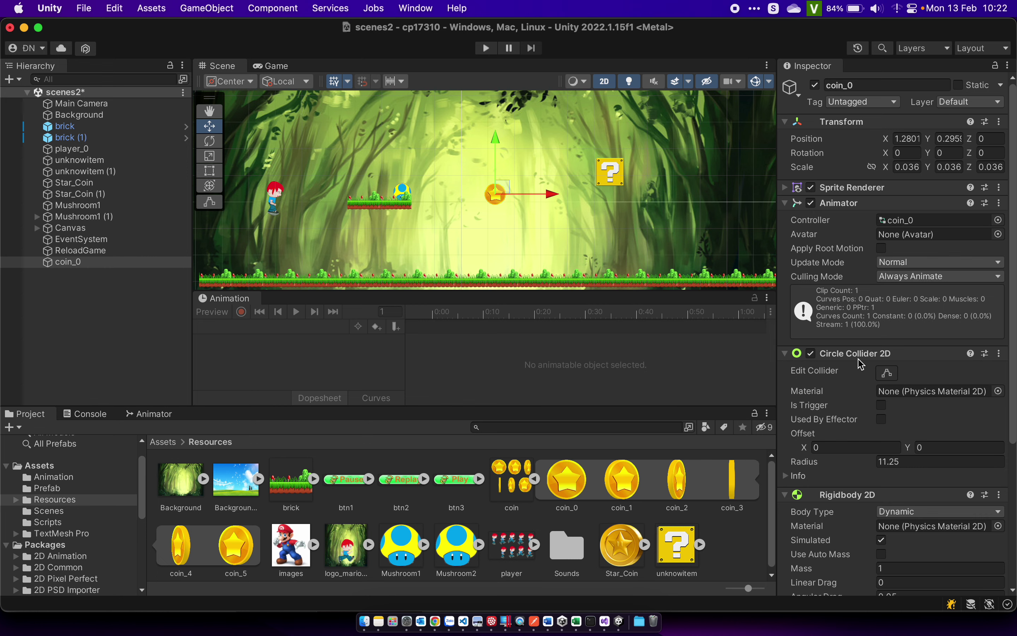
click(767, 298)
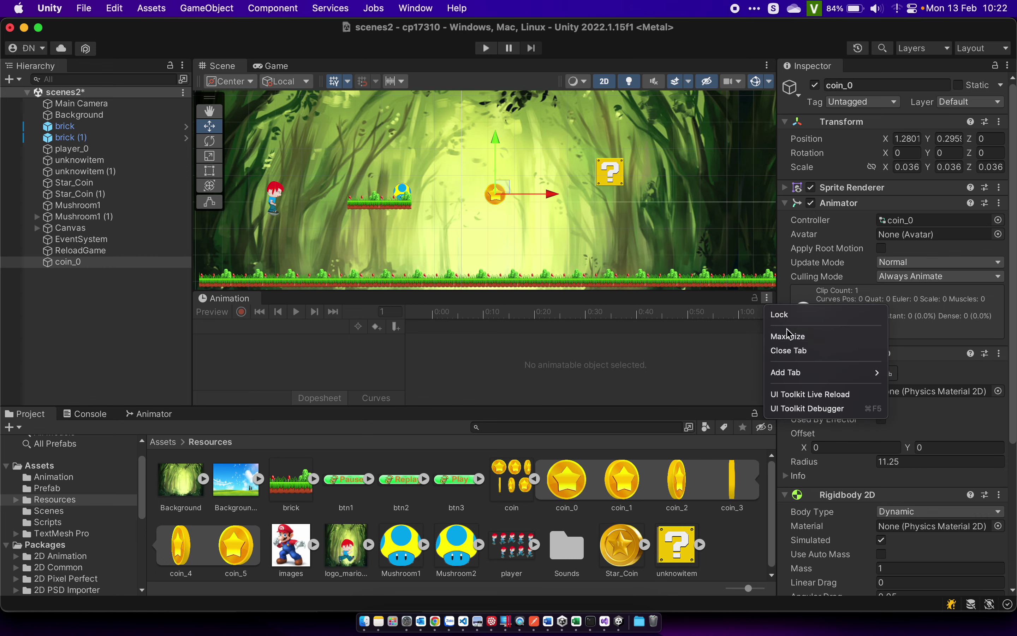
click(790, 350)
scroll(484, 316, down, 2)
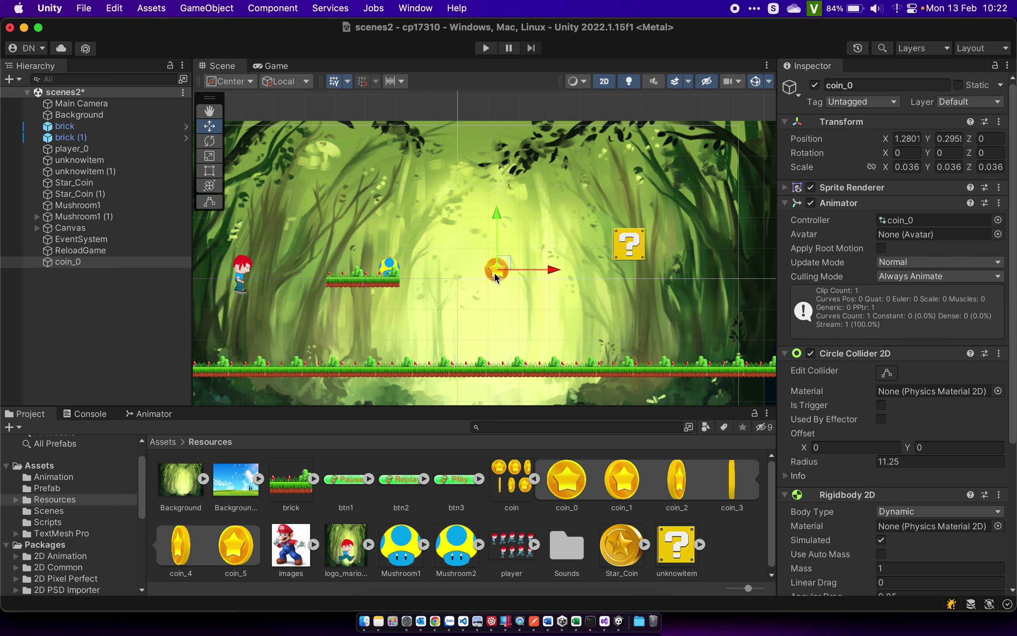
Set coin_0's Circle Collider 2D to Is Trigger.
scroll(879, 372, down, 2)
scroll(880, 375, down, 1)
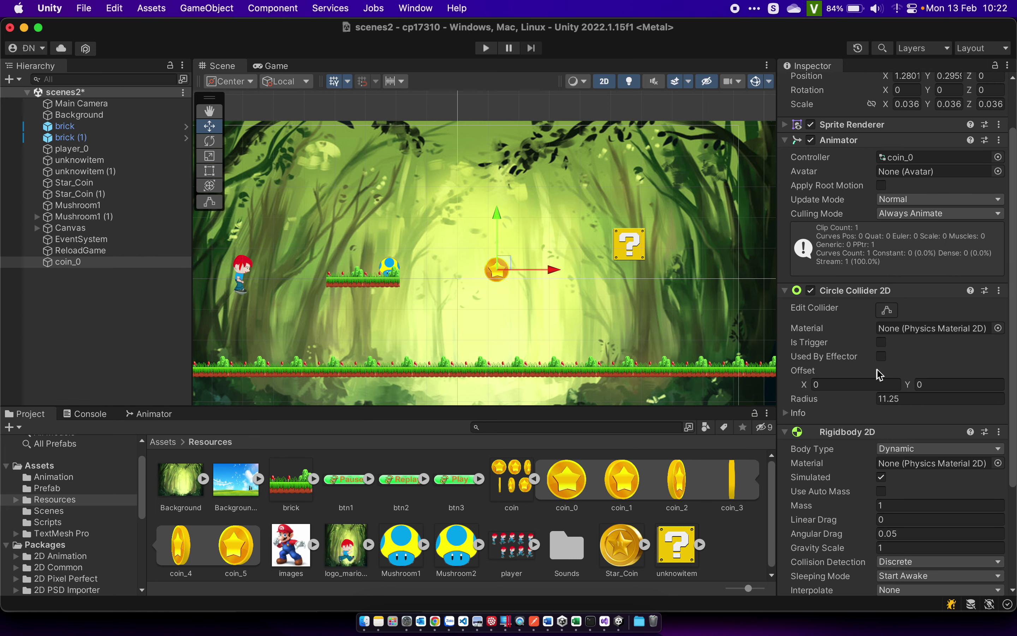
click(882, 343)
Show the Scripts folder and open the dichuyen.cs script in Visual Studio.
scroll(69, 528, down, 2)
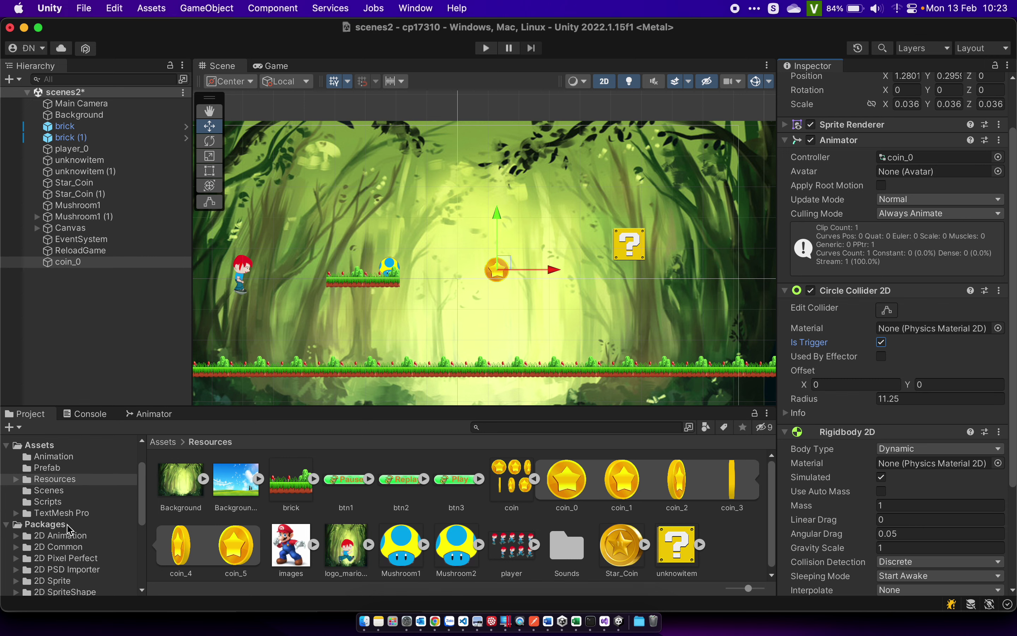
click(62, 503)
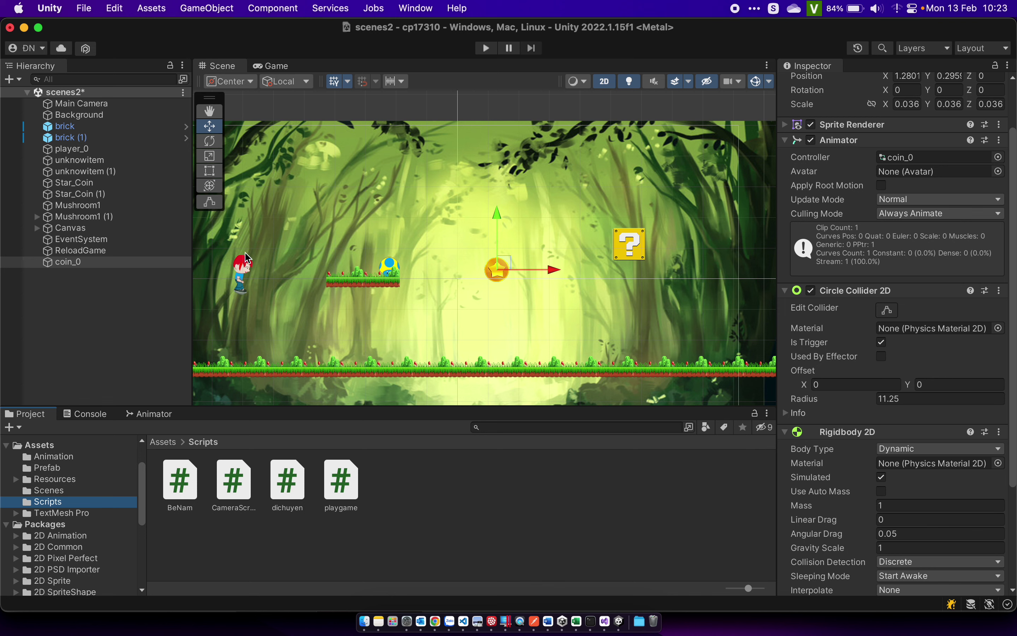
double_click(282, 487)
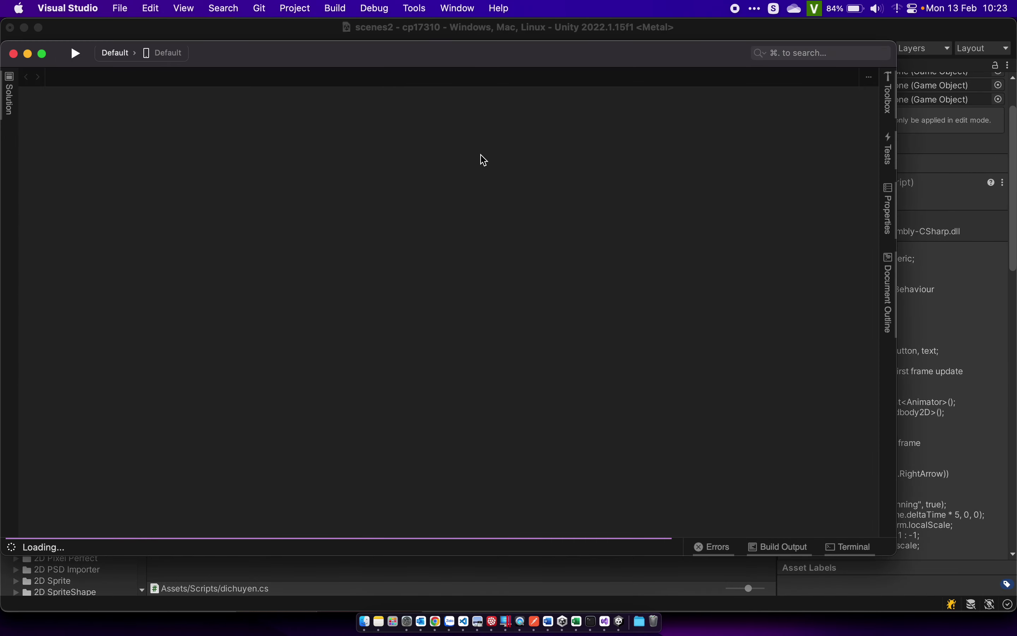
Maximize the code editor and scroll down to the OnTriggerEnter2D method.
double_click(473, 55)
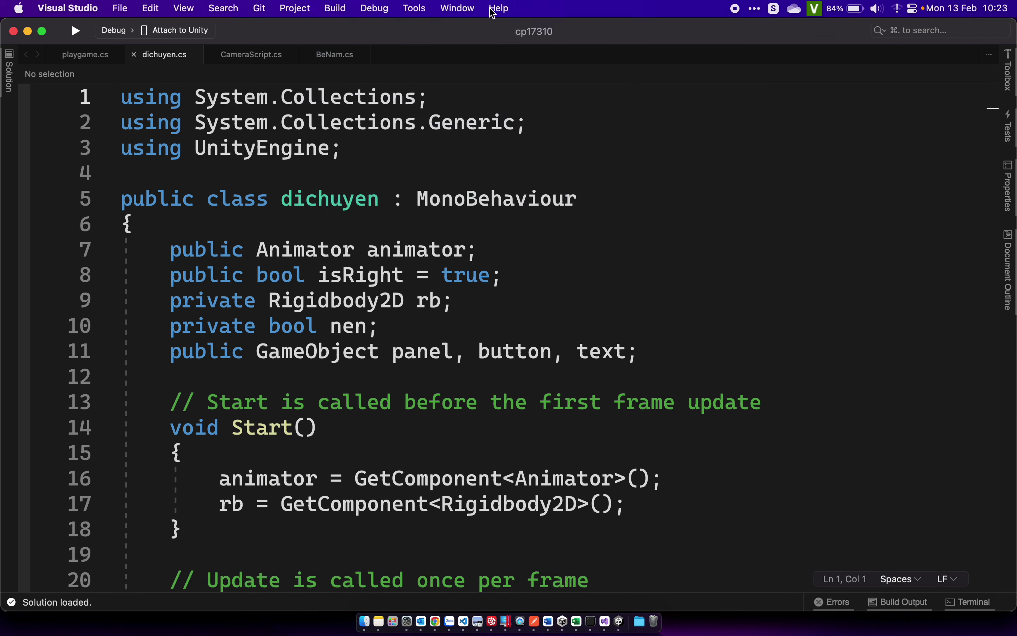
scroll(467, 293, down, 2)
scroll(467, 294, down, 2)
scroll(466, 293, down, 4)
scroll(467, 293, down, 5)
scroll(466, 293, down, 8)
scroll(467, 293, down, 3)
scroll(467, 293, down, 6)
scroll(466, 290, down, 1)
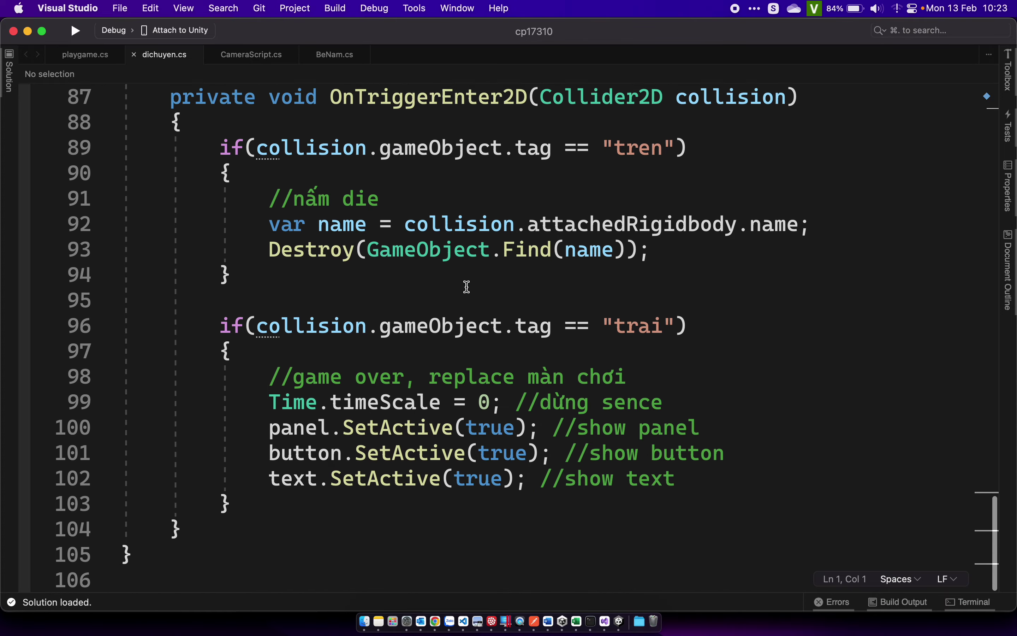
Highlight the existing tag-check blocks, especially the tren if-block, then select coin_0 in Unity.
drag(221, 165, 257, 472)
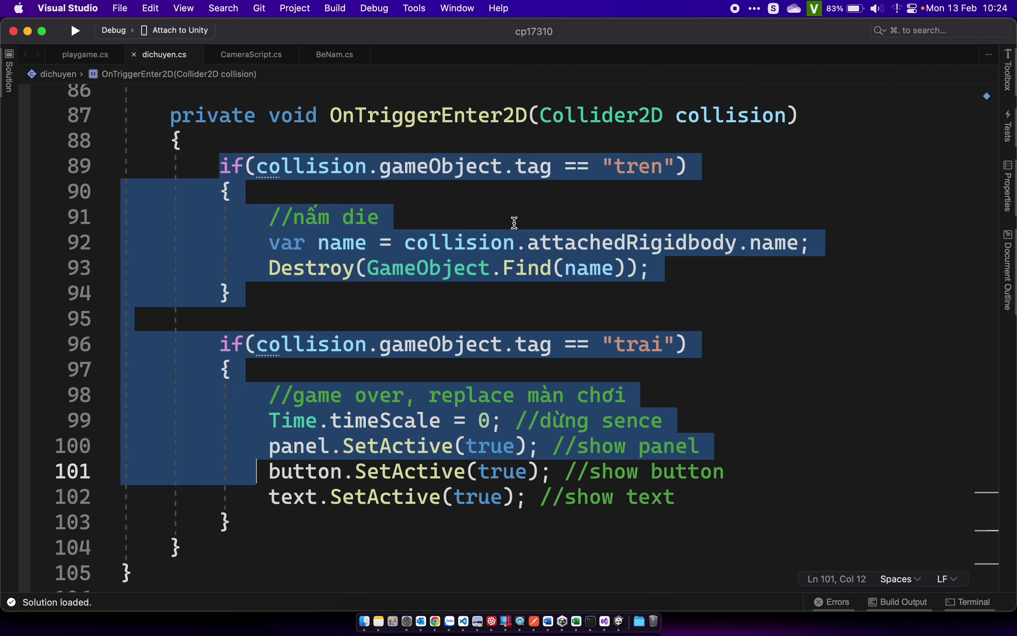
click(442, 244)
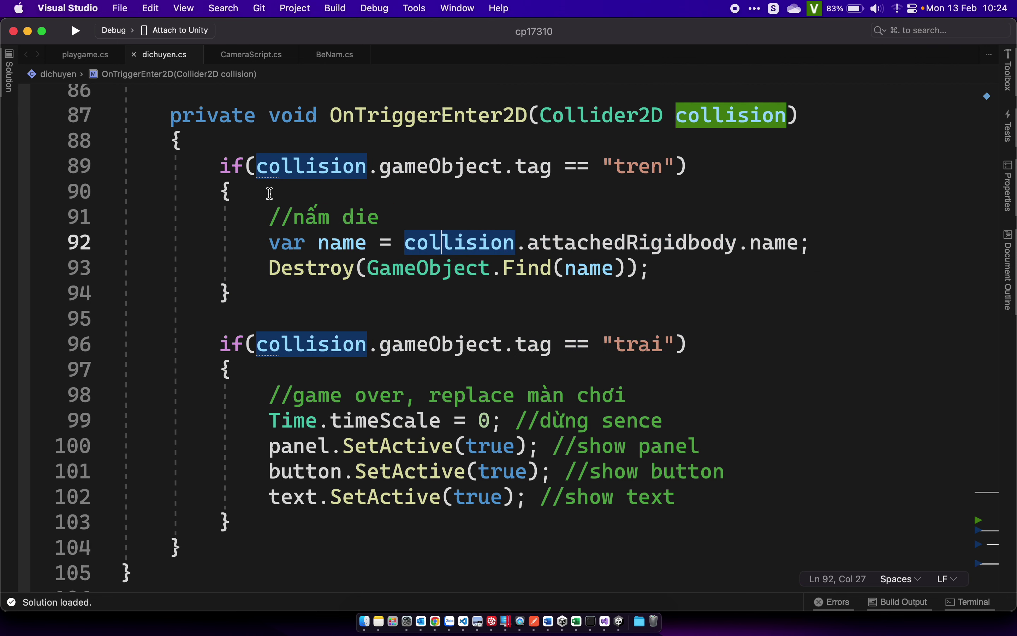
drag(218, 165, 248, 291)
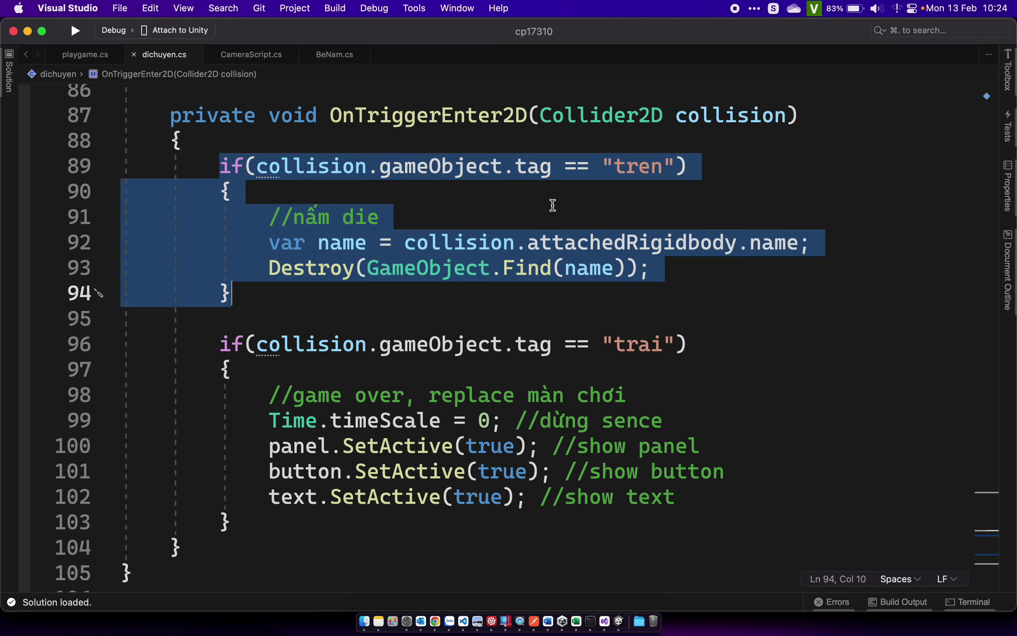
click(223, 169)
drag(223, 170, 232, 294)
key(super+Tab)
click(113, 261)
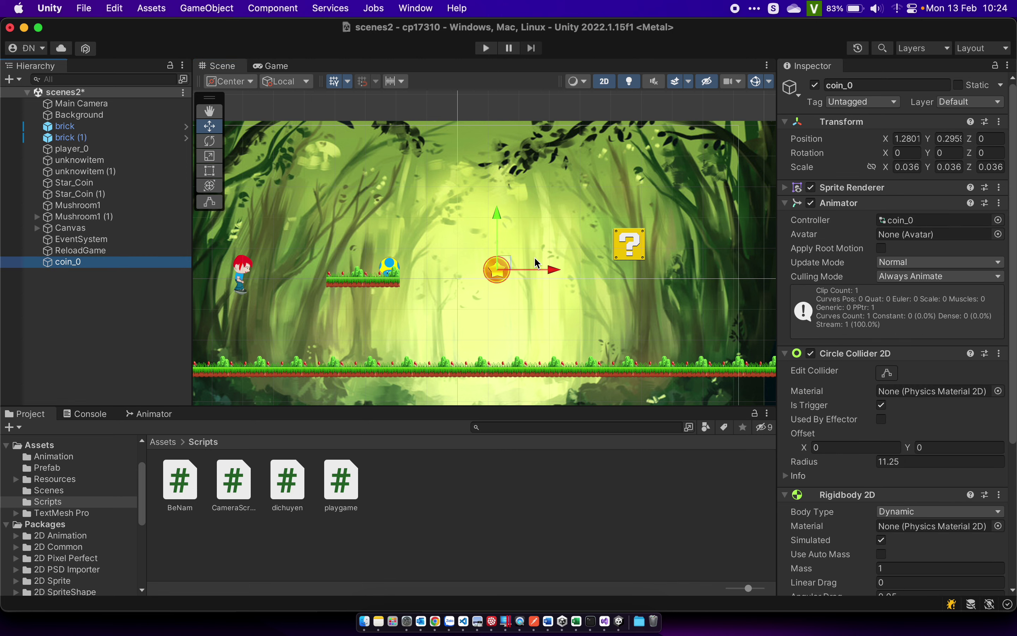
Create a new project tag named 'coin' in the Tags settings.
click(851, 104)
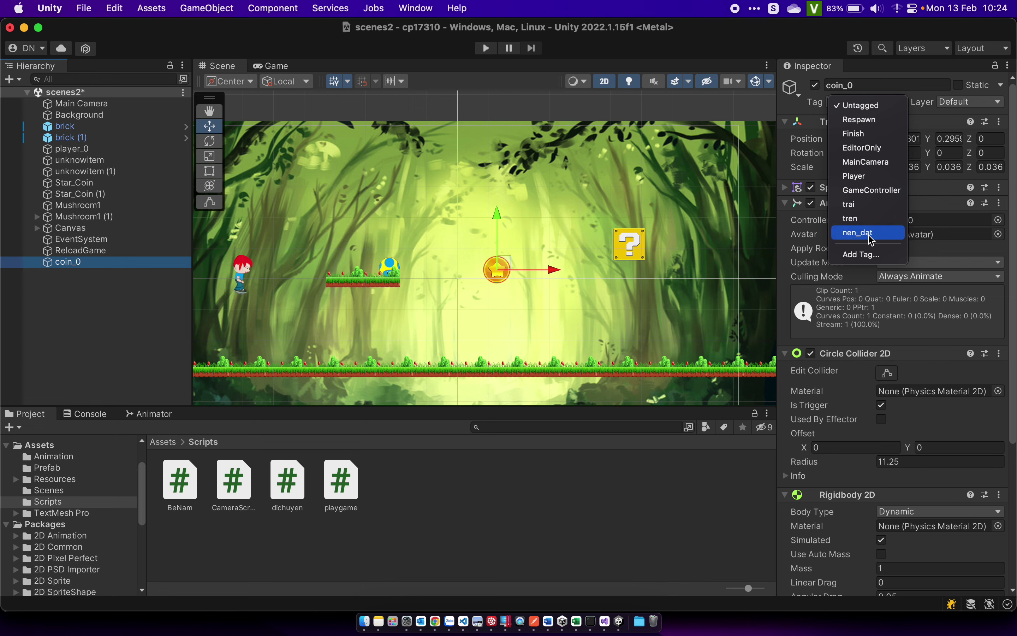
click(867, 254)
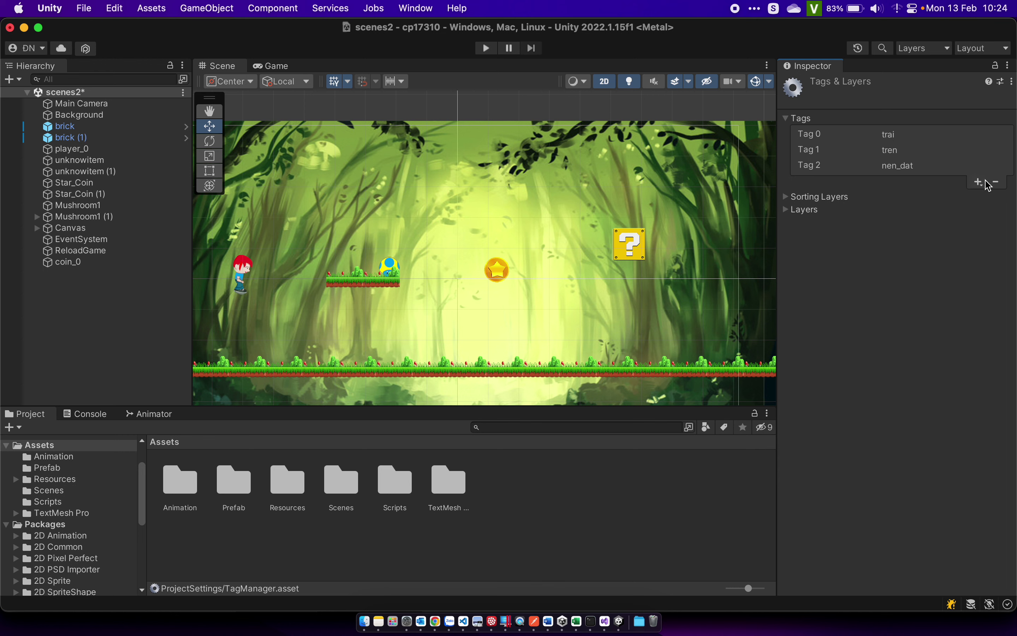
click(980, 182)
text(coin)
click(878, 206)
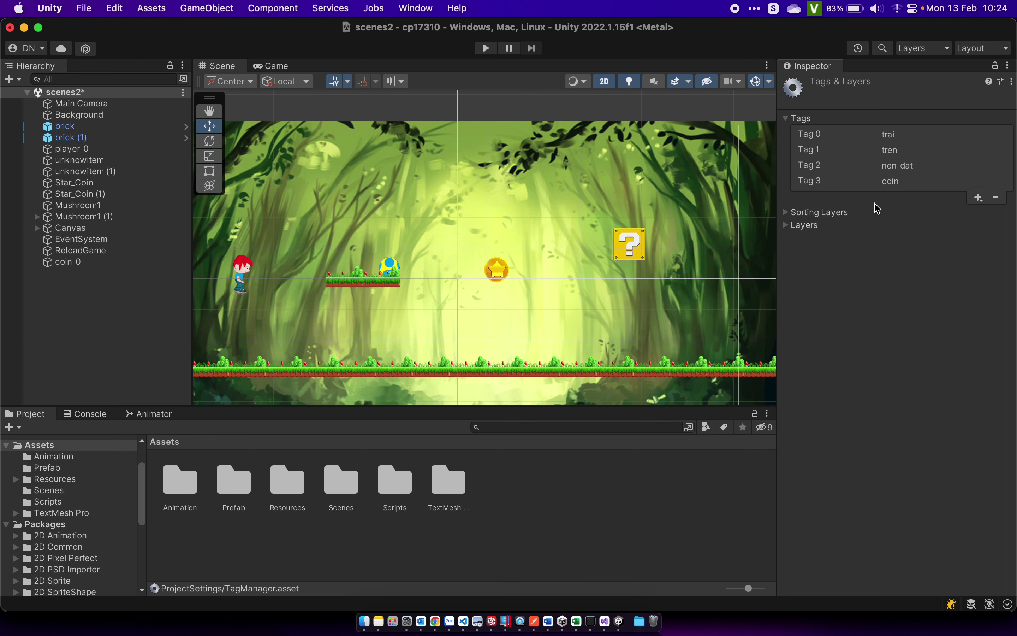
Assign the coin tag to coin_0 and save the scene.
click(96, 267)
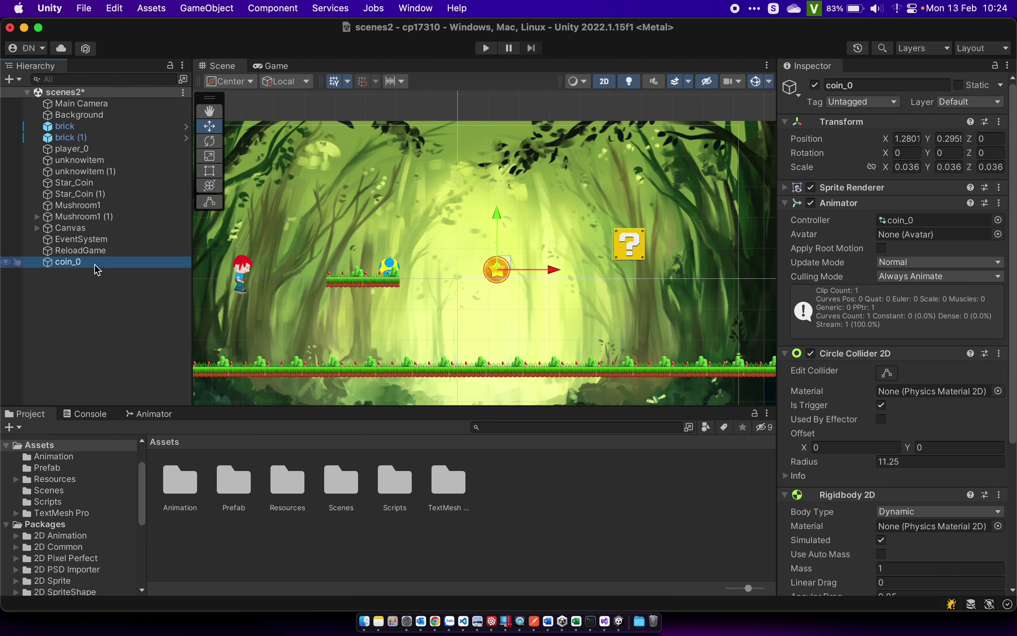
click(861, 105)
click(854, 247)
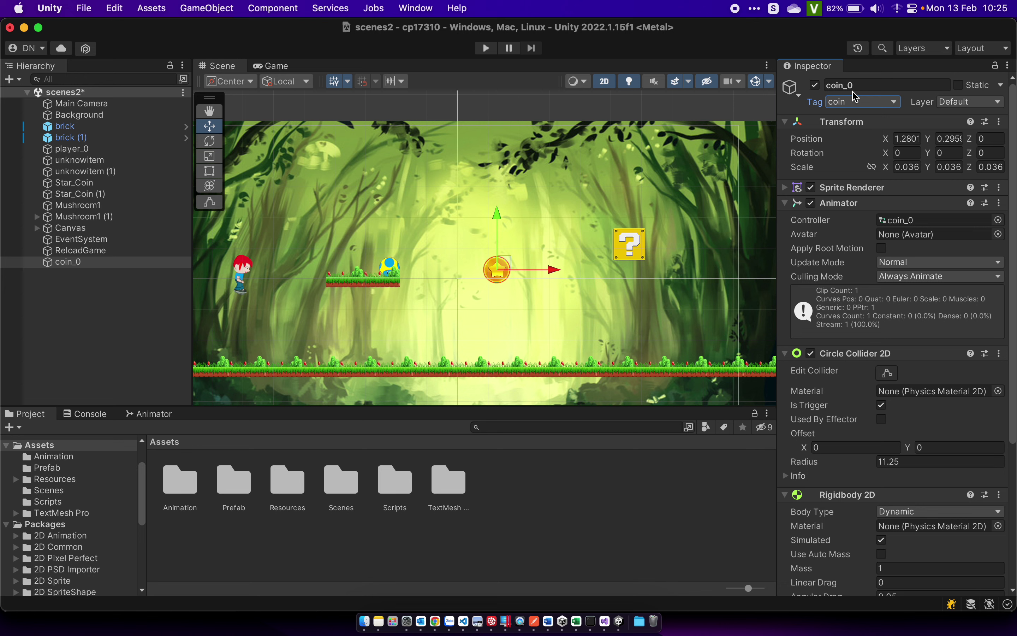
key(super+s)
Return to Visual Studio with the cursor placed after the trai block.
key(ctrl+Up)
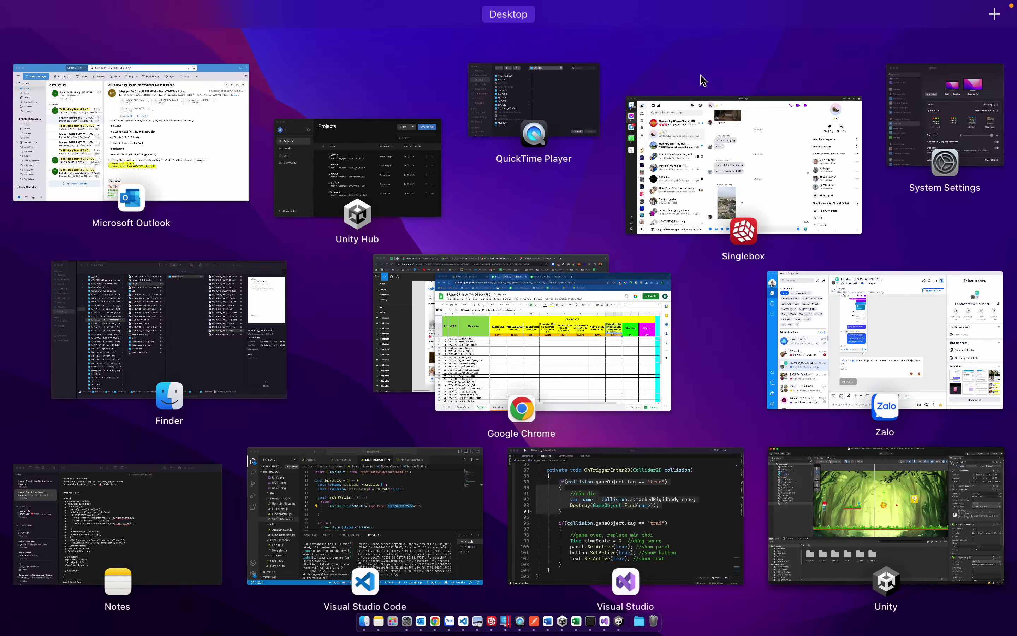
click(569, 537)
click(307, 497)
Add an if block checking collision.gameObject.tag == "coin" after the trai block.
key(Return)
key(Return)
text(if()
scroll(99, 576, down, 1)
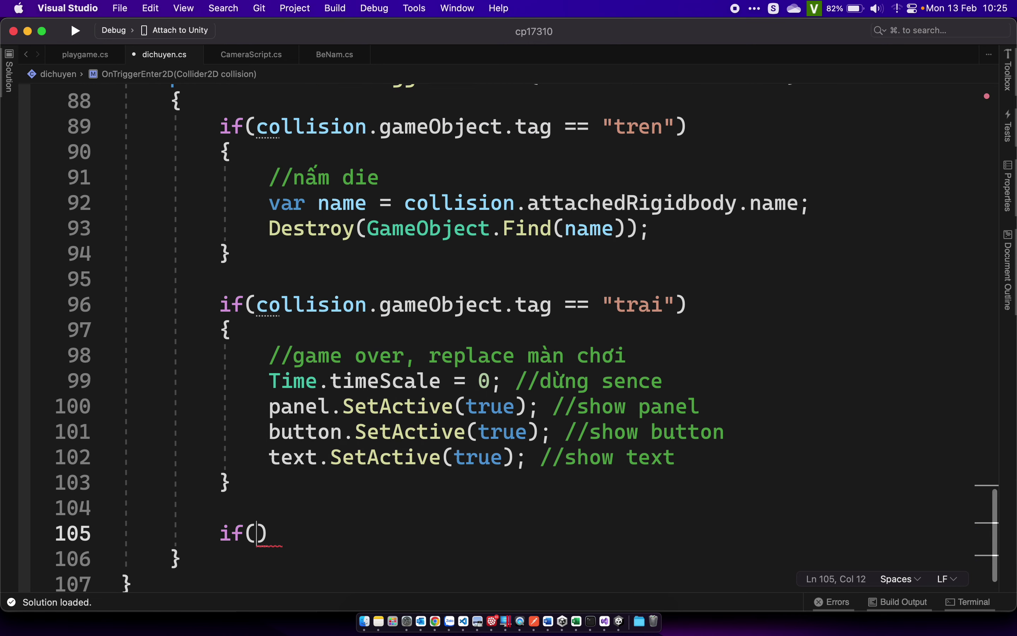
scroll(99, 575, up, 2)
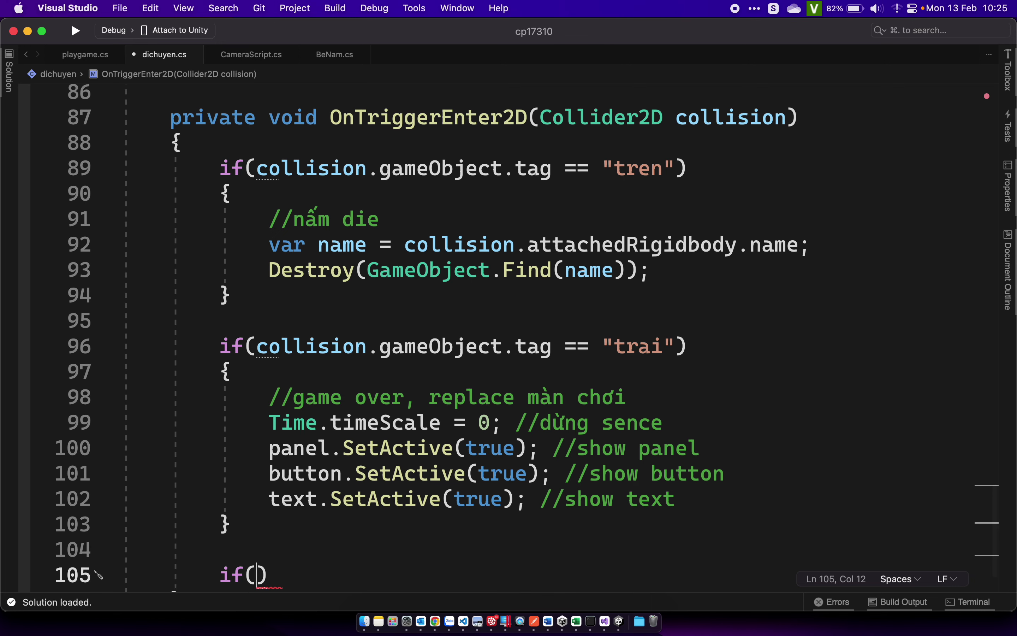
scroll(526, 336, down, 1)
scroll(526, 336, down, 5)
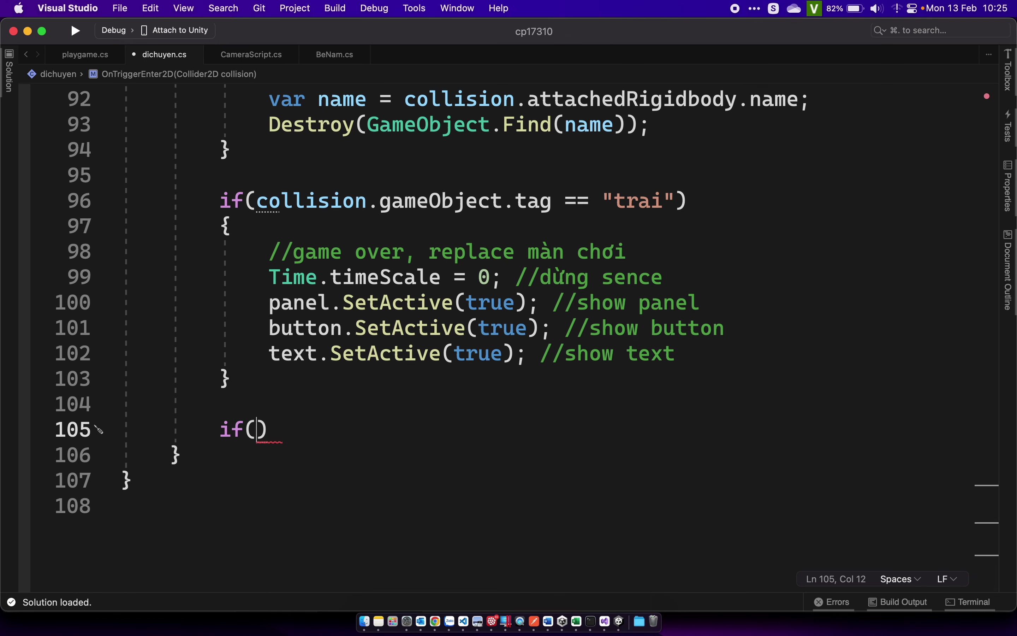
text(col)
key(Return)
text(.gam)
key(Return)
text(.t)
key(Return)
text(== "coin)
key(Right)
key(Right)
text({)
key(Return)
Inside it, store collision.attachedRigidbody.name and call Destroy(GameObject.Find(name)).
text(c)
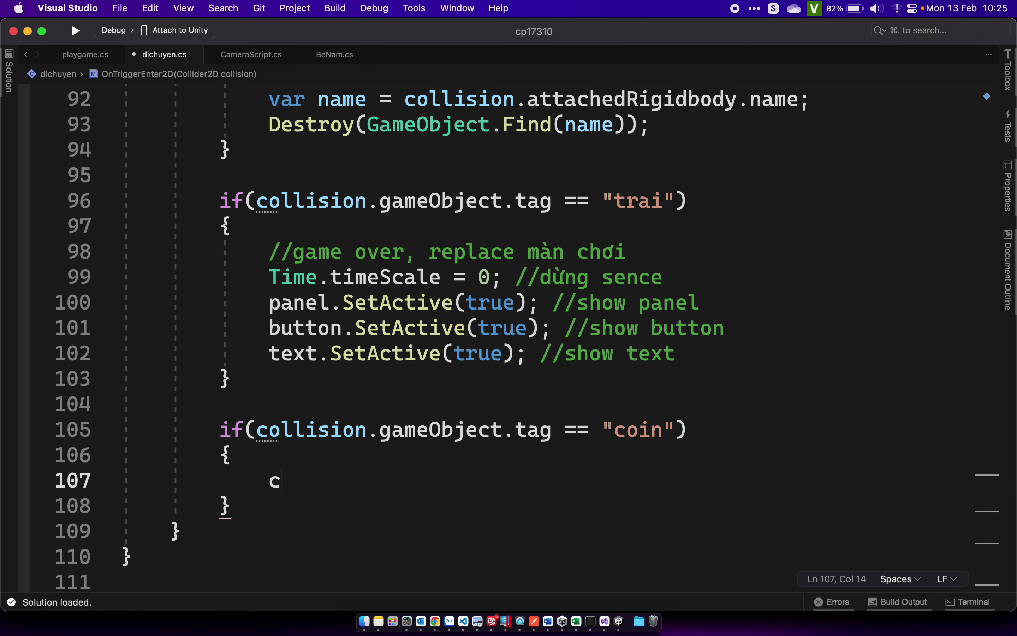
key(BackSpace)
text(var name = )
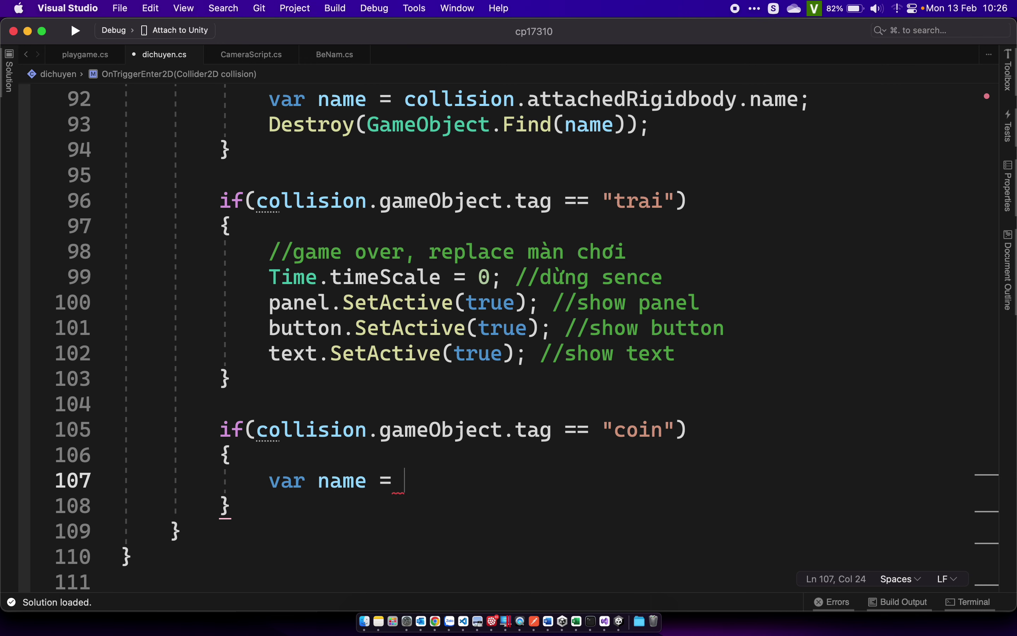
text(col.)
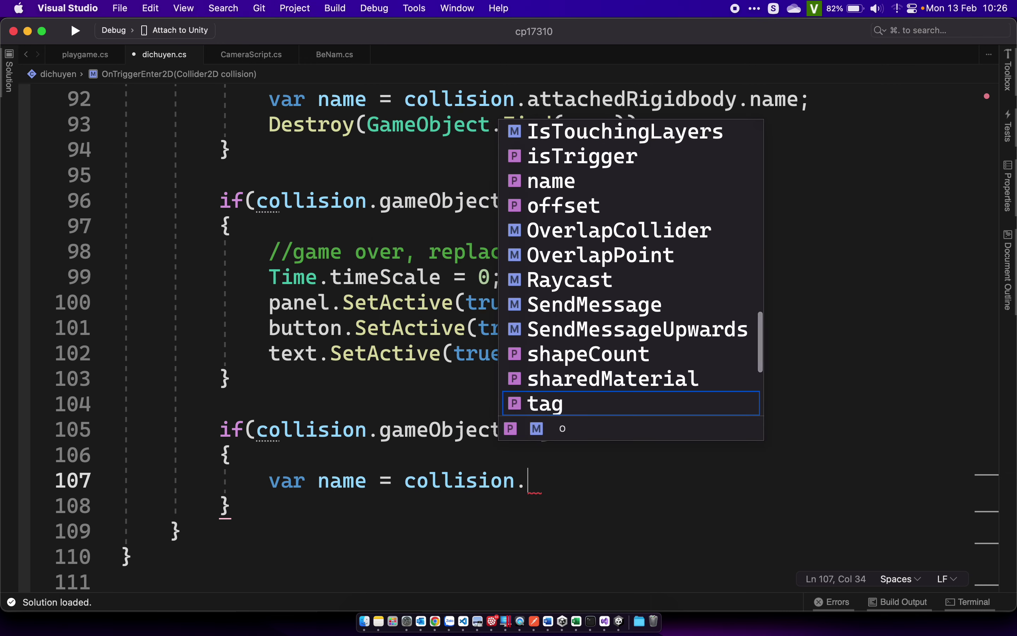
text(at)
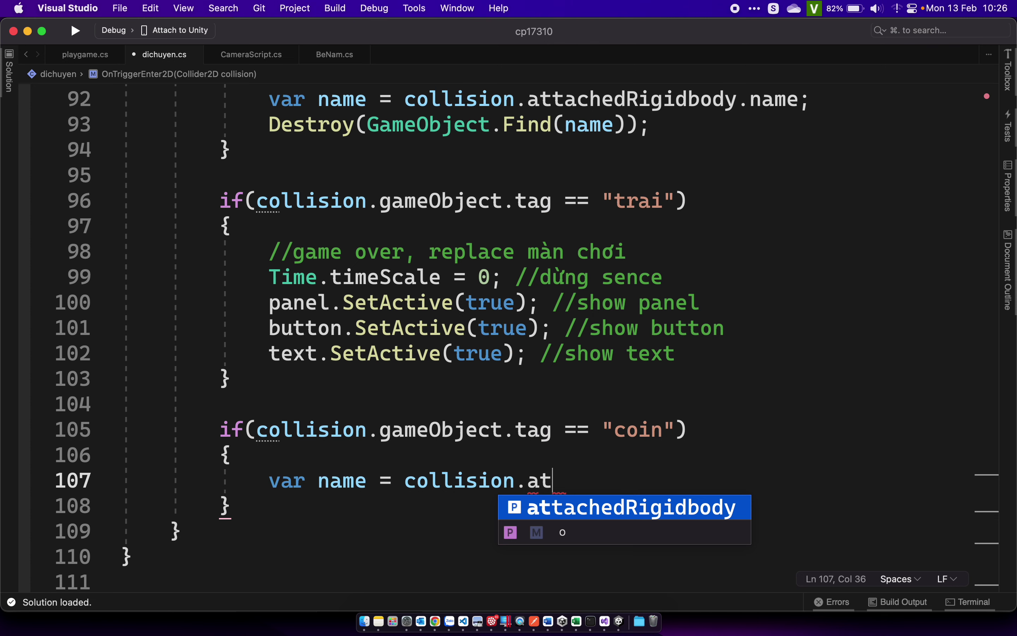
text(.)
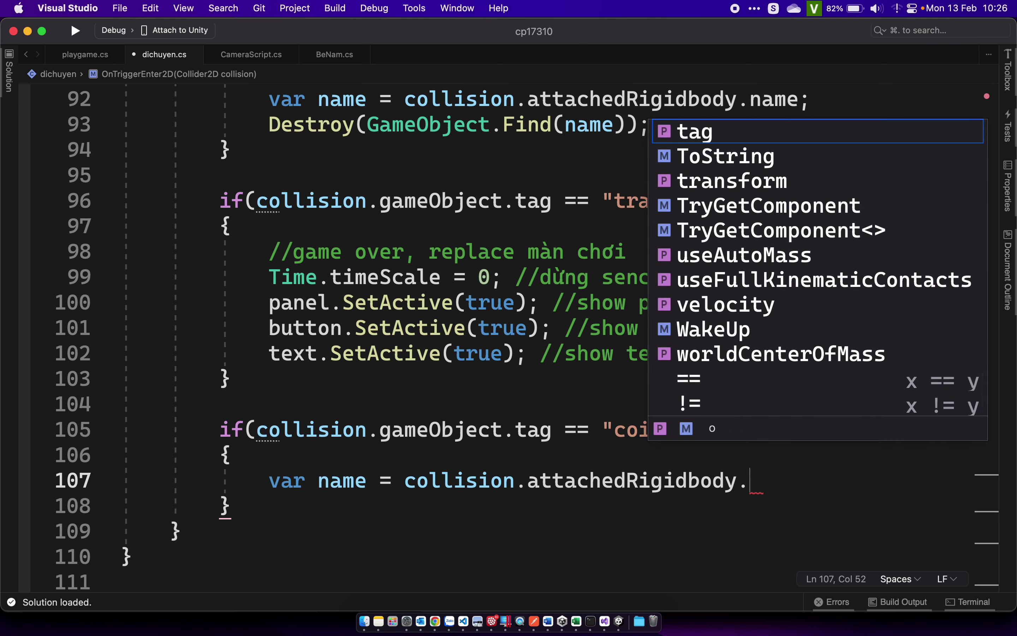
text(na;)
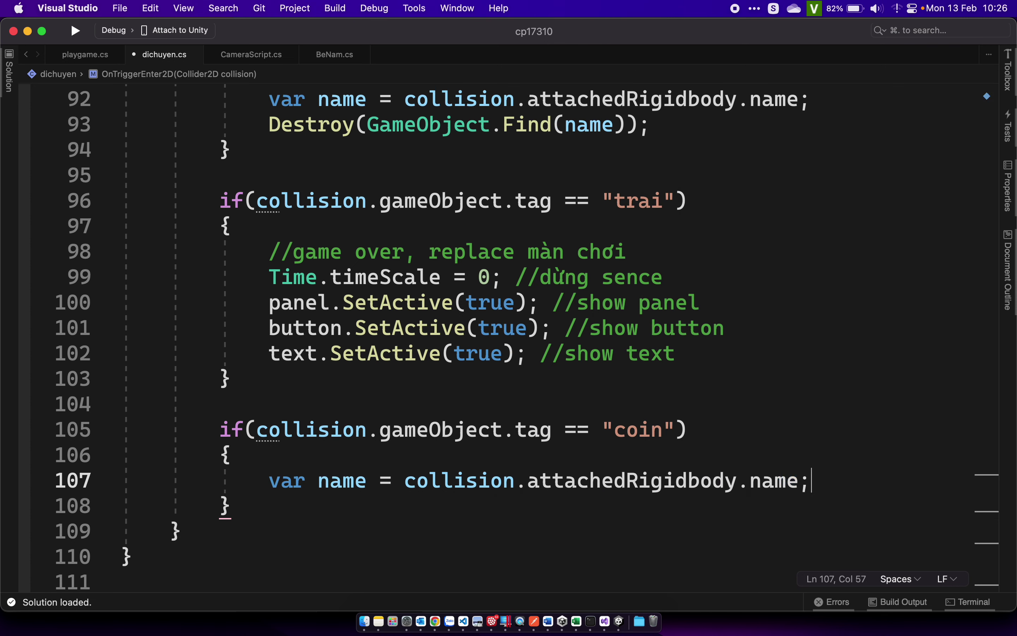
key(Return)
text(Destroy()
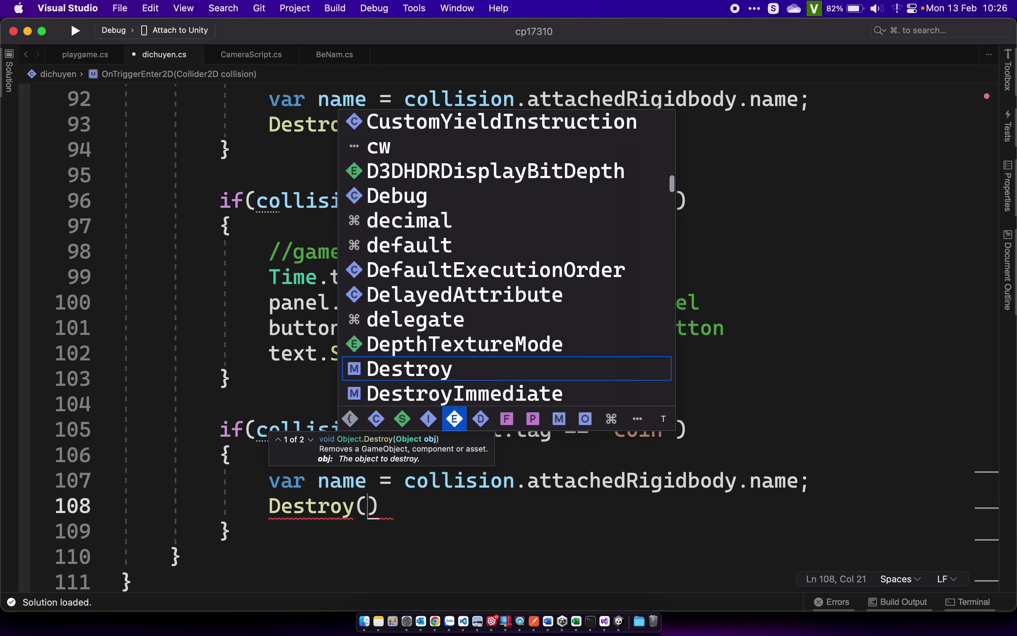
text(GameObject.F)
key(Tab)
text((nam)
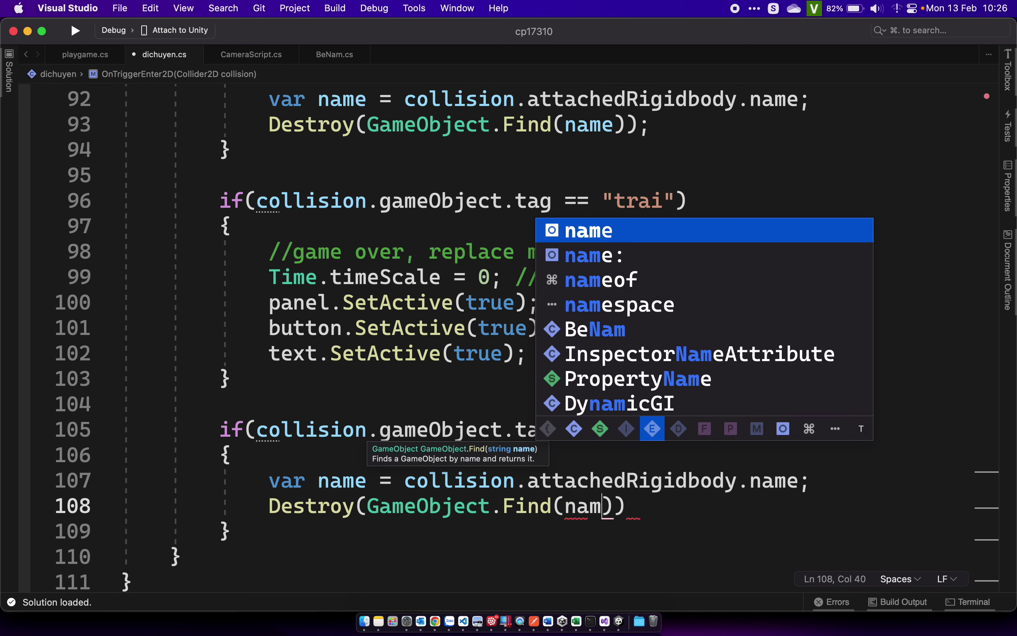
text(e));)
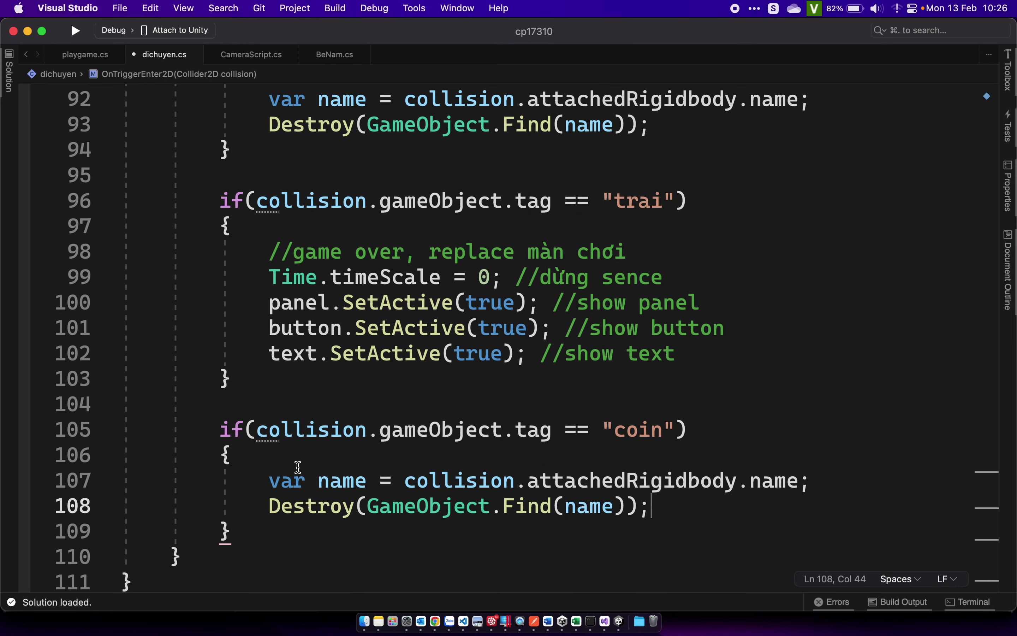
scroll(228, 419, up, 5)
scroll(229, 419, down, 2)
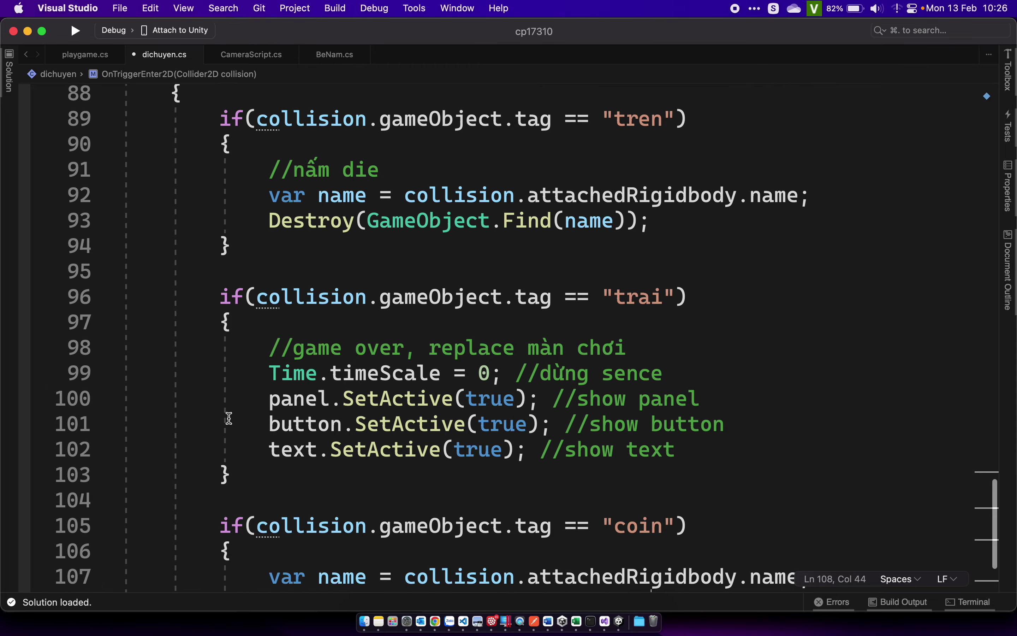
Highlight the tren block and the new coin block to compare them, then return to Unity.
scroll(229, 419, down, 1)
click(219, 108)
drag(218, 108, 234, 238)
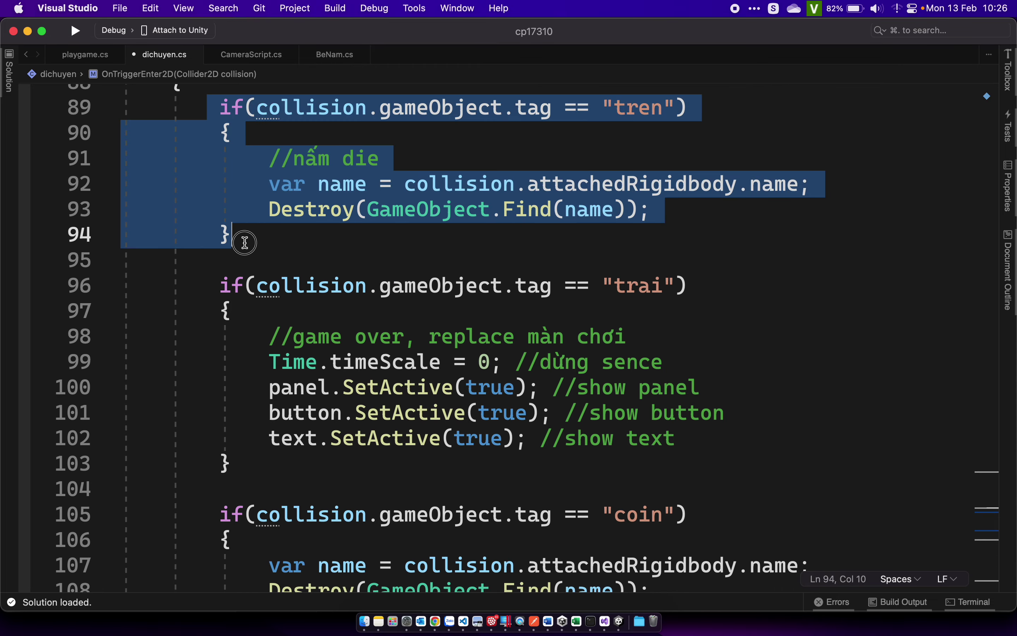
scroll(518, 336, down, 3)
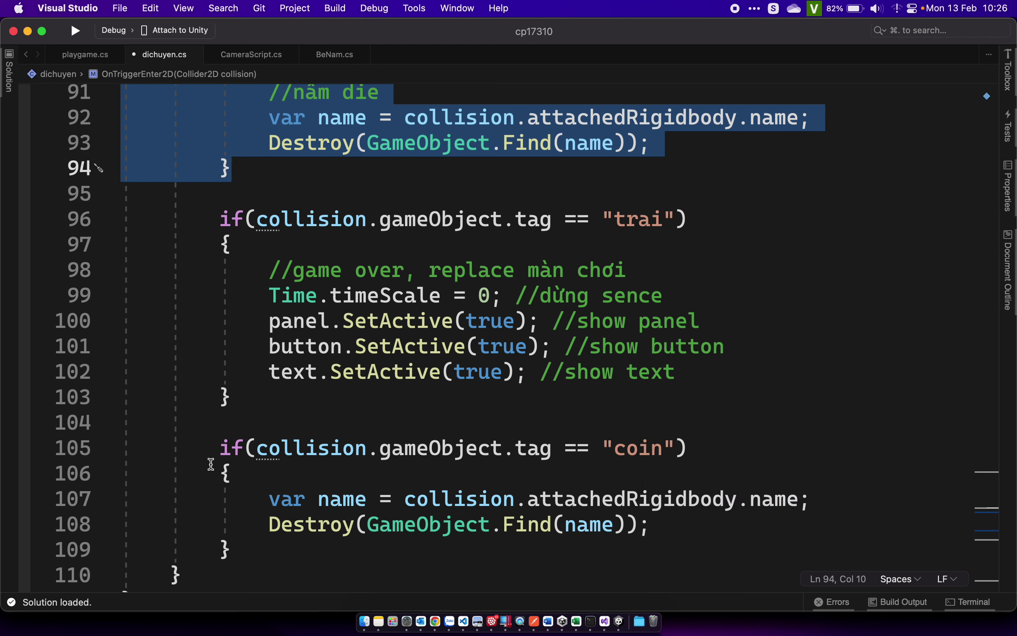
click(231, 446)
drag(232, 446, 246, 505)
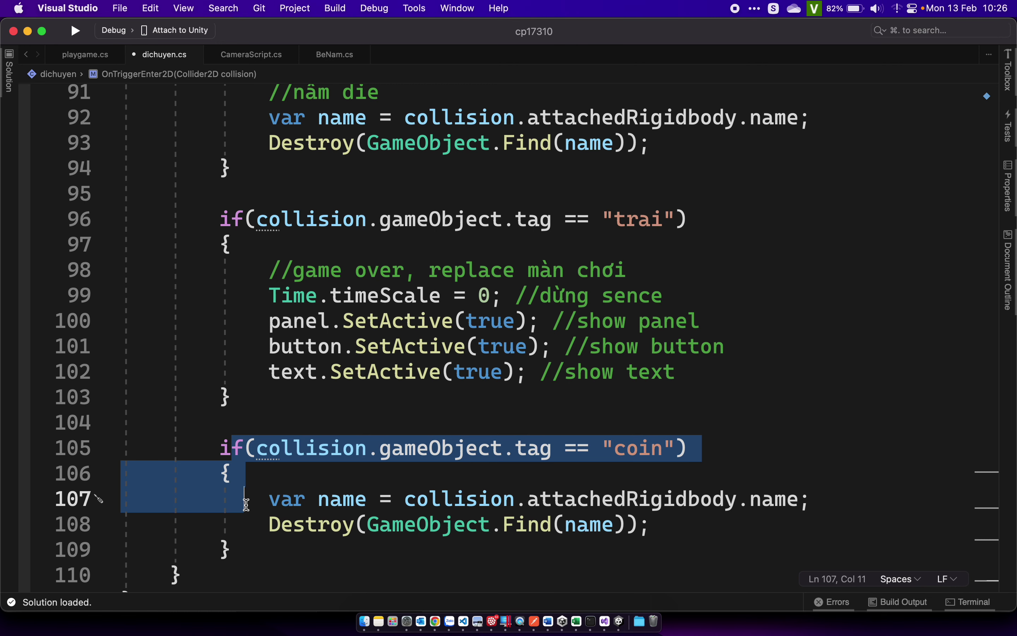
scroll(246, 505, up, 2)
scroll(495, 341, up, 4)
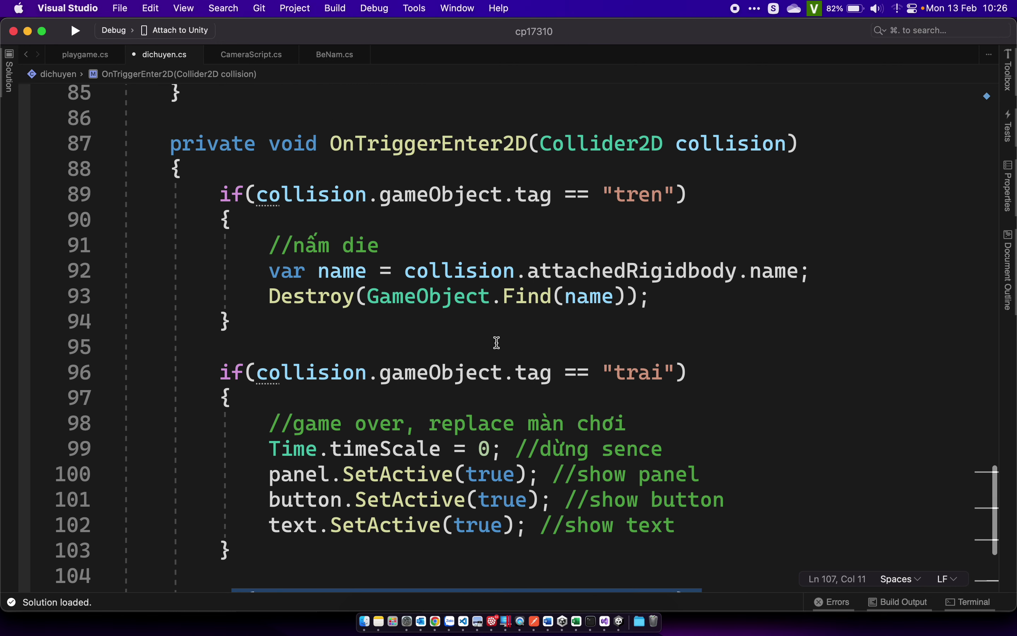
click(681, 187)
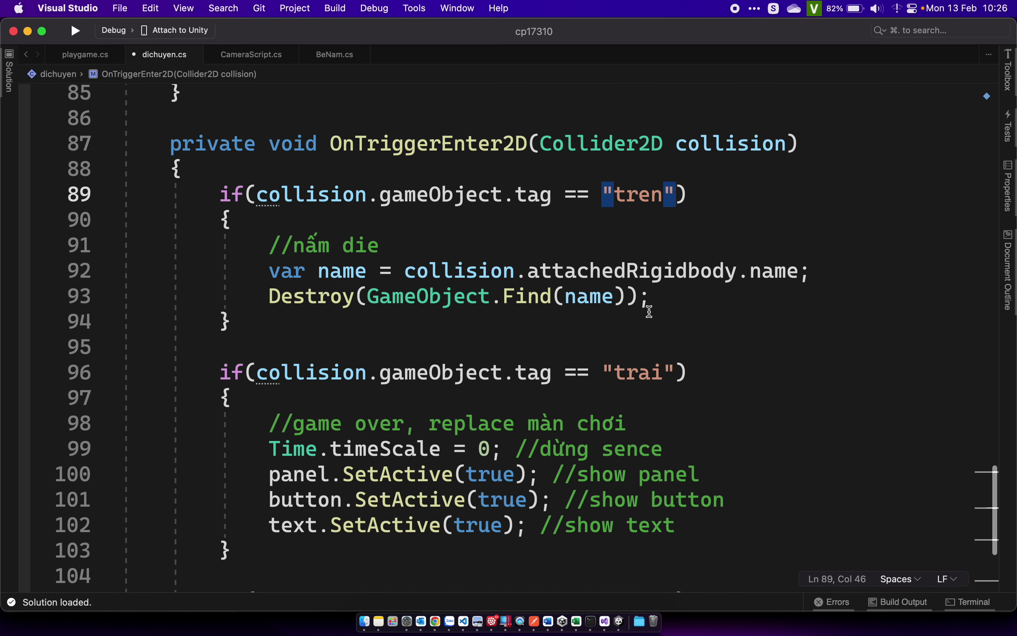
scroll(650, 312, down, 3)
scroll(650, 311, down, 2)
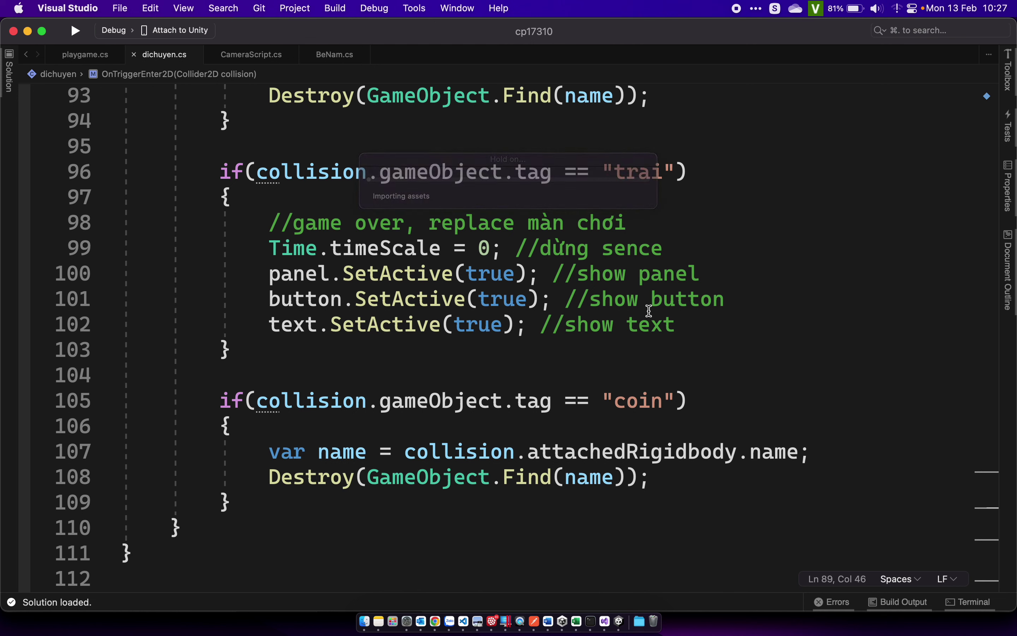
key(super+Tab)
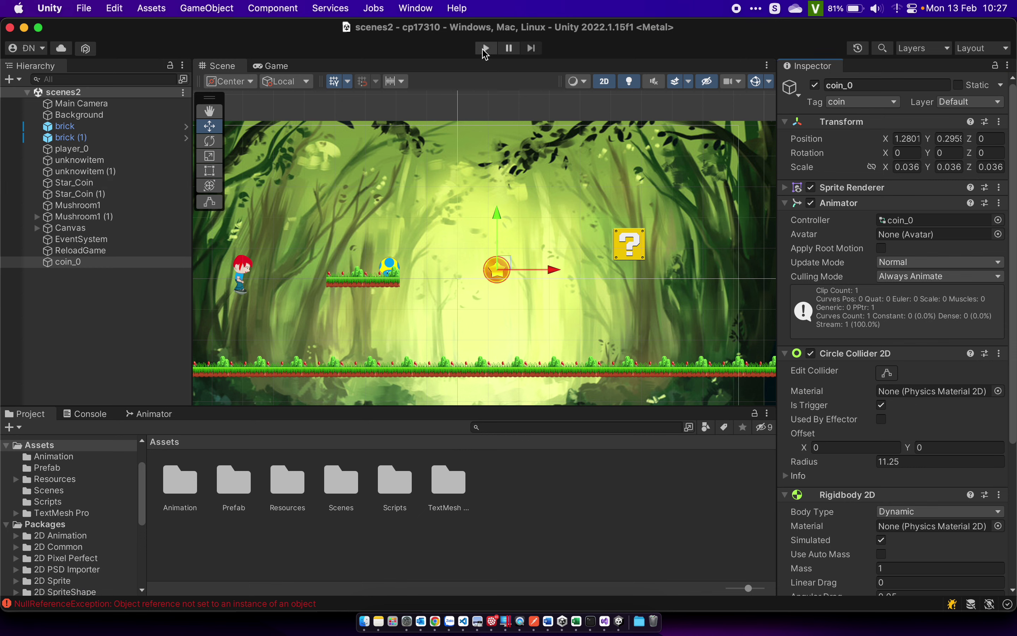
Play the game, walk right and jump into the coin so it disappears, then stop play.
click(486, 48)
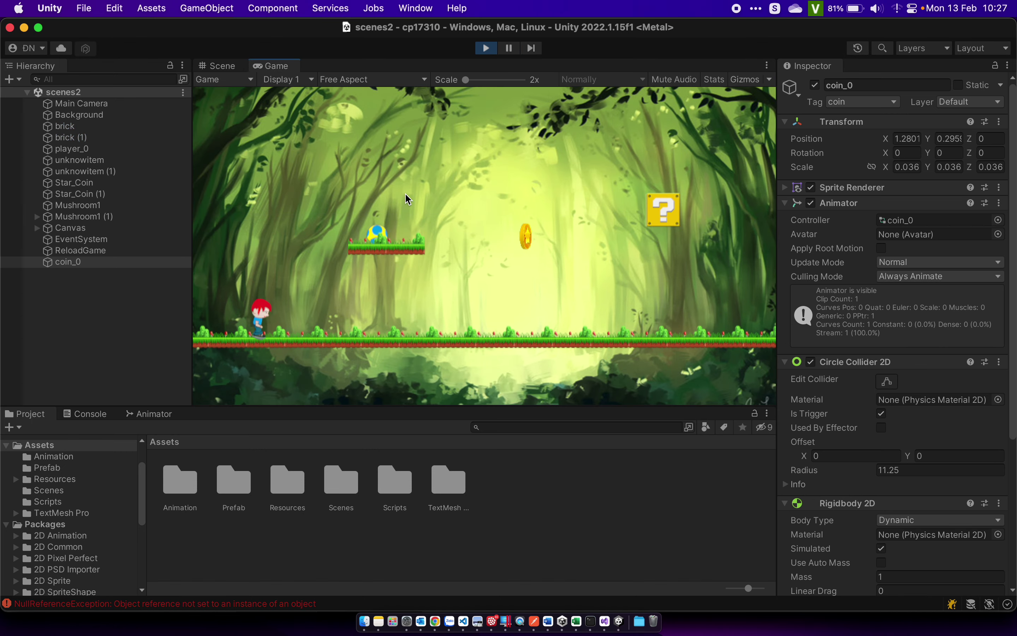
key(Right)
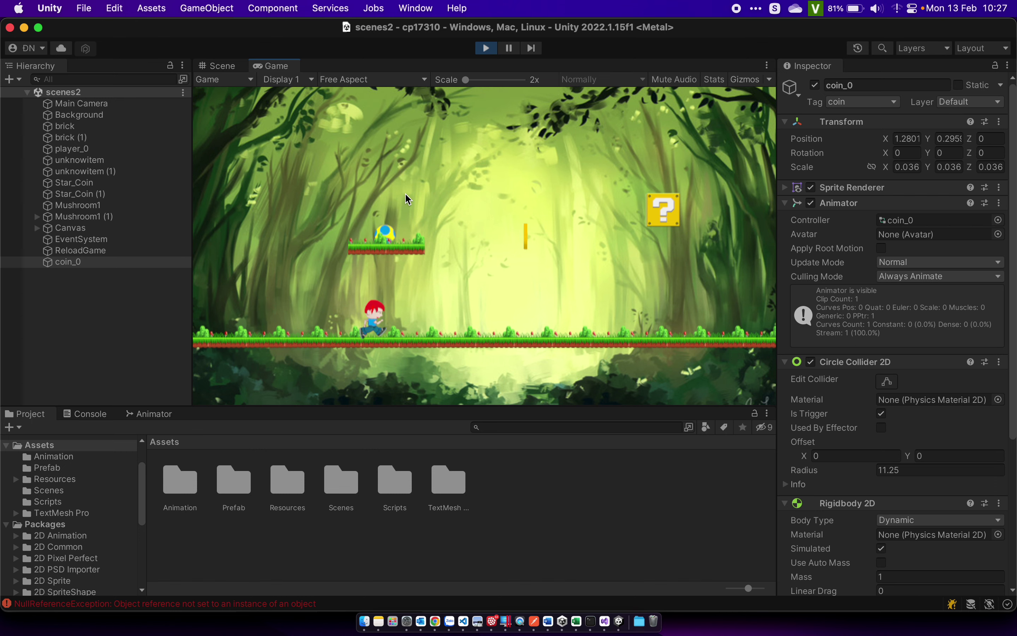
key(space)
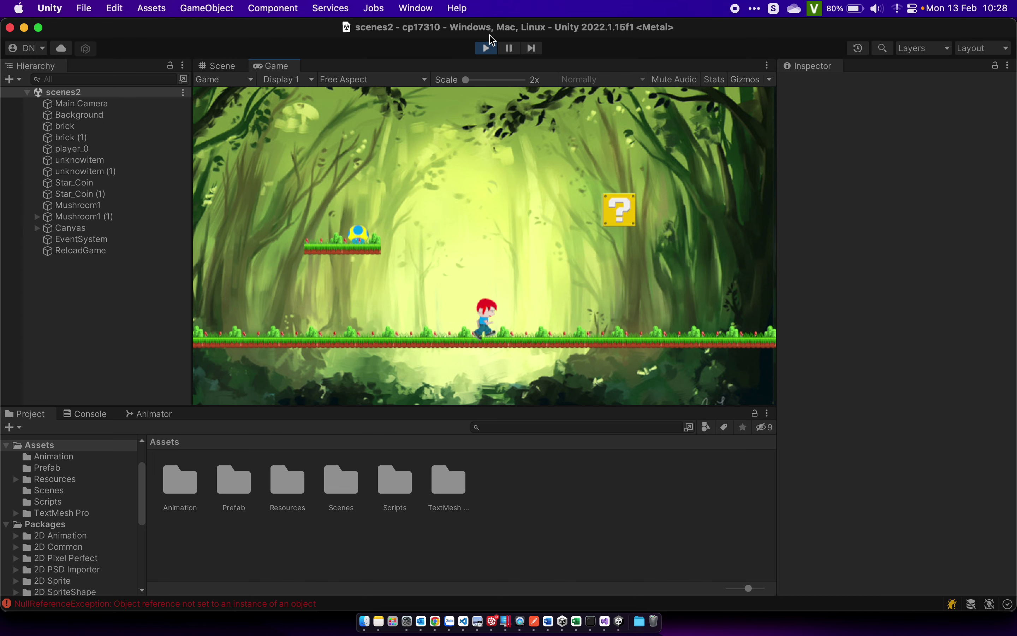
click(486, 49)
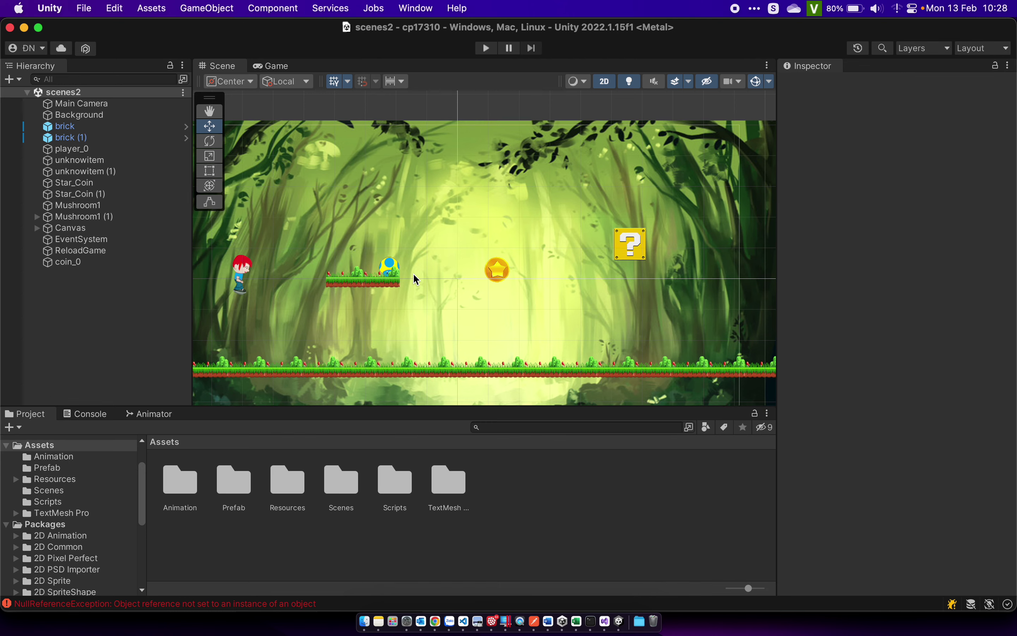
Add a UI > Text - TextMeshPro object under the Canvas from the Hierarchy menu.
scroll(416, 277, down, 3)
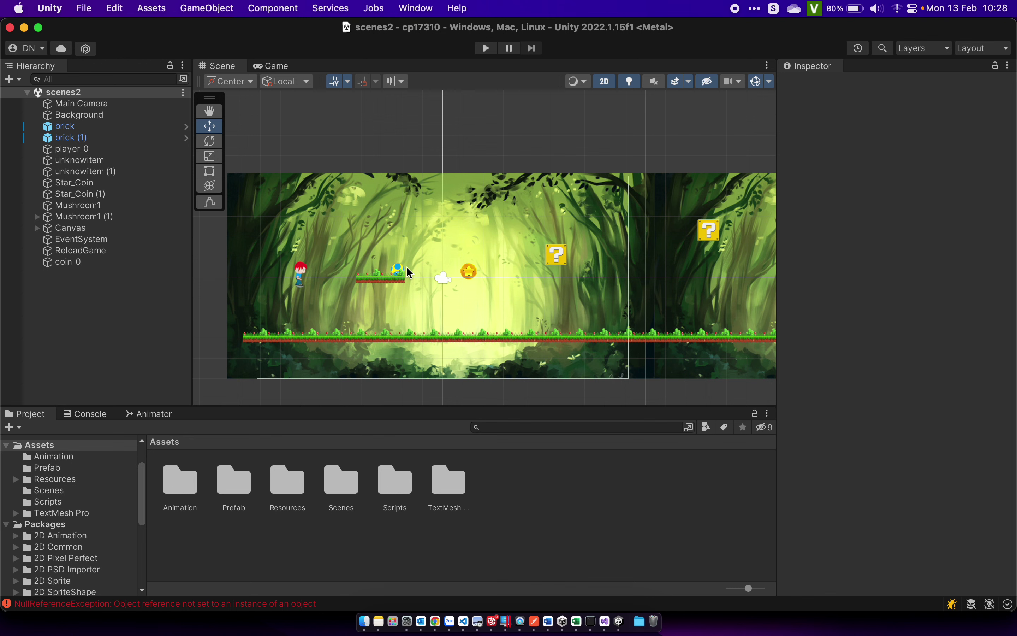
right_click(86, 334)
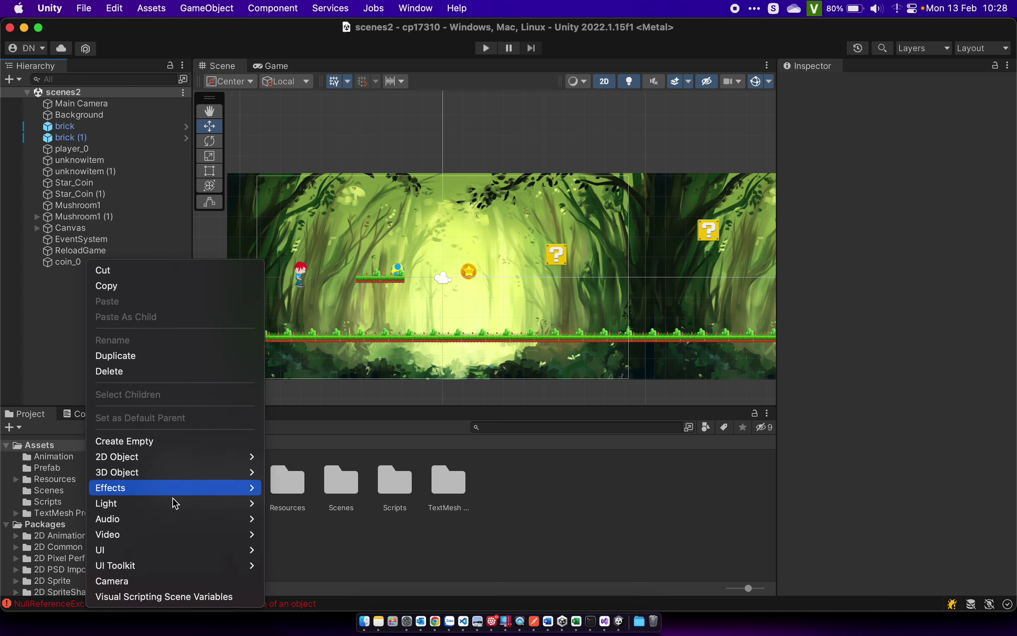
mouse_move(209, 551)
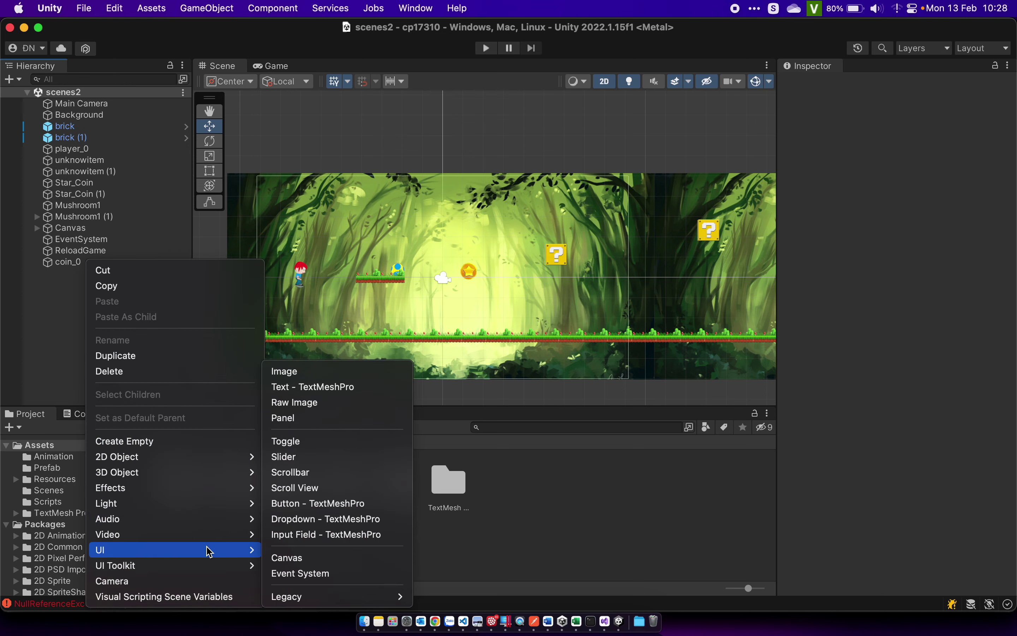
click(389, 397)
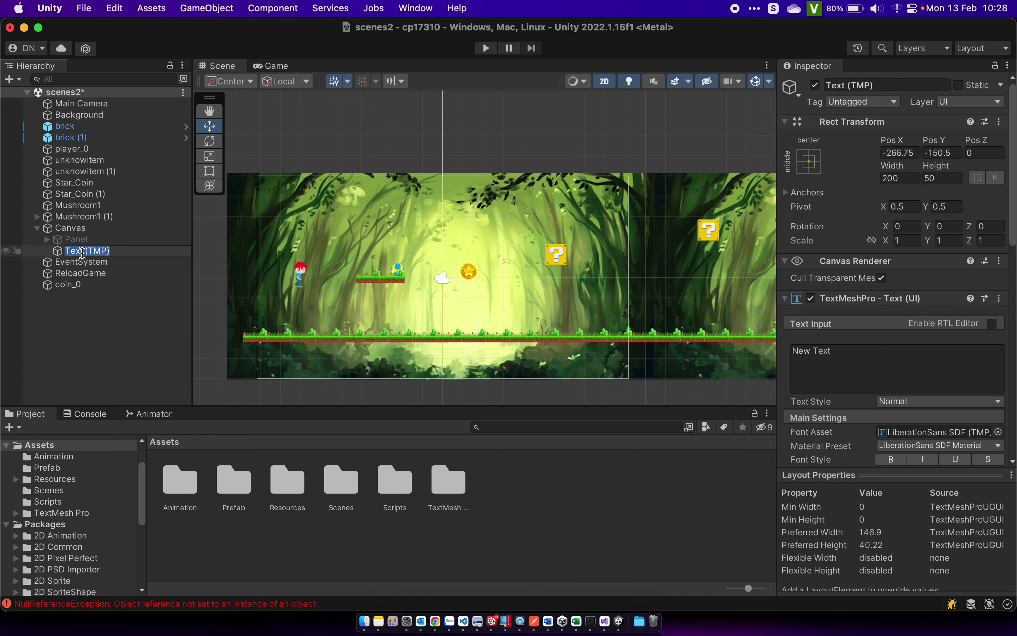
Keep the name Text (TMP), locate it in the scene, and shrink it with the Scale tool.
key(Return)
scroll(423, 166, down, 2)
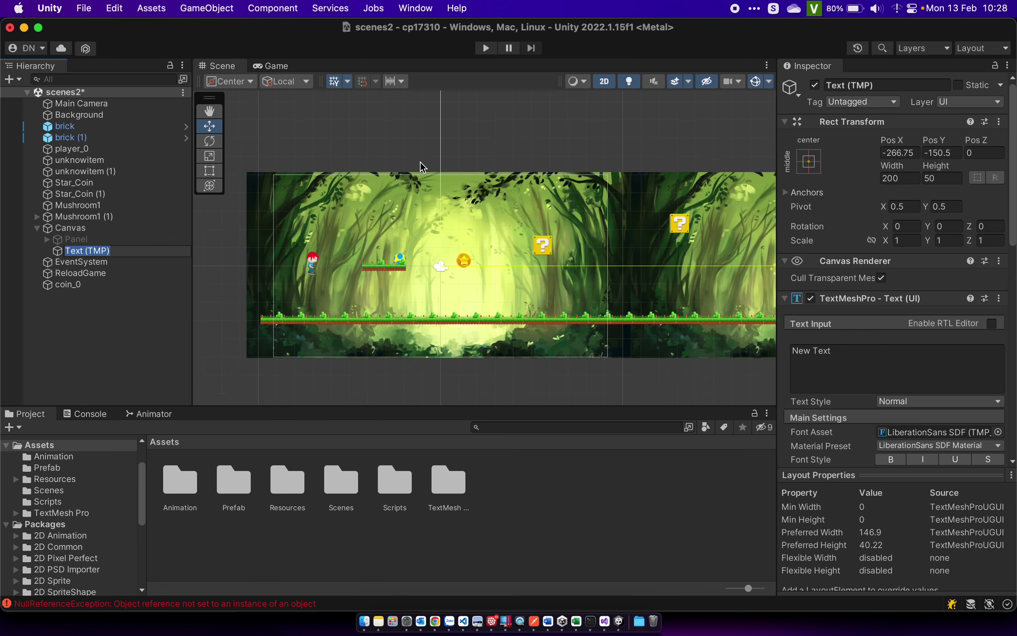
scroll(422, 166, down, 5)
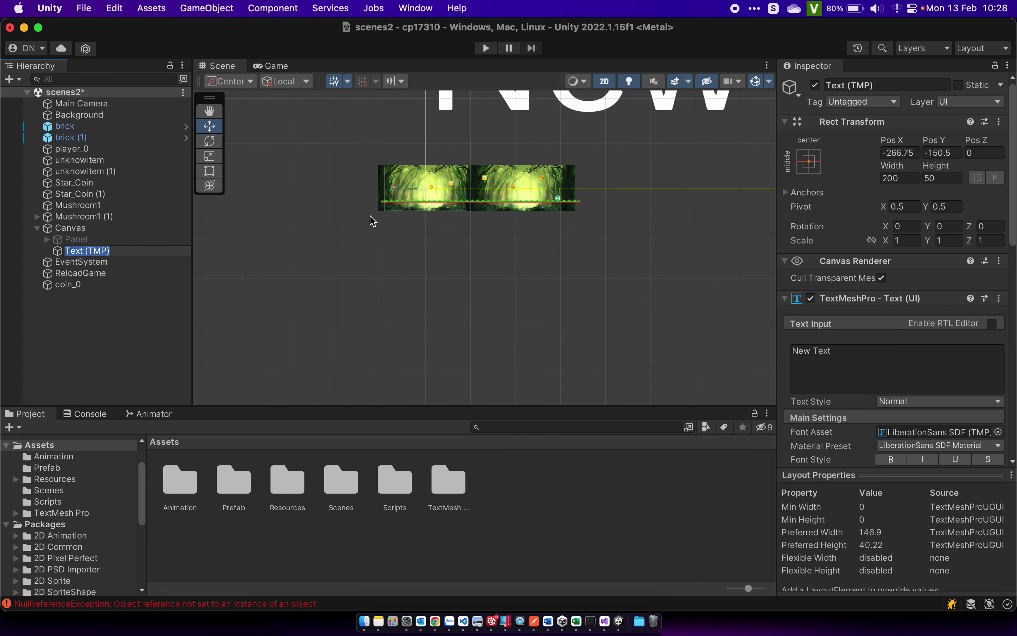
click(209, 111)
drag(319, 111, 281, 265)
click(141, 252)
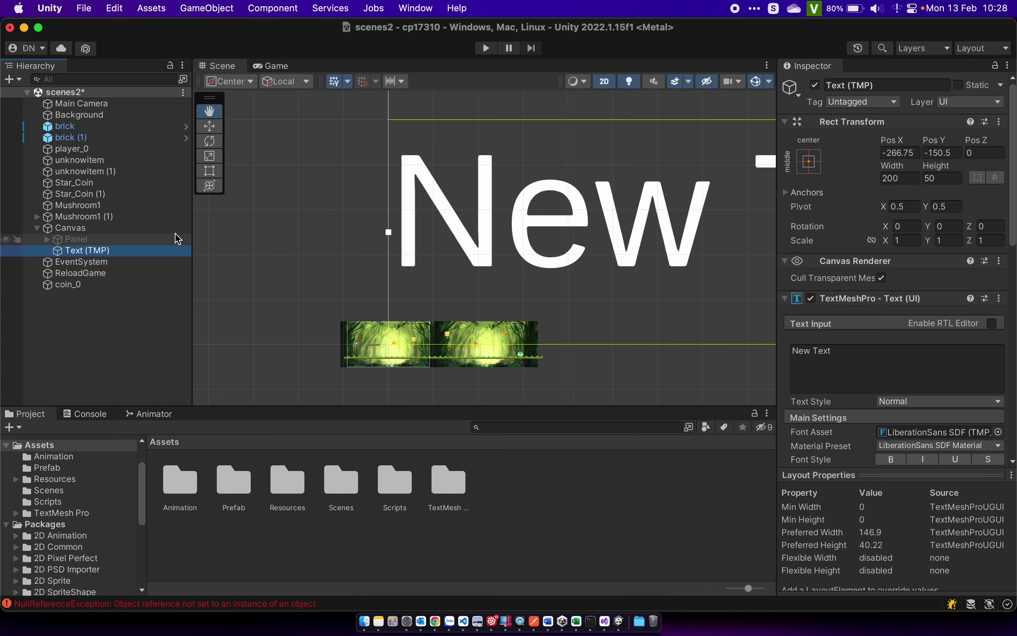
click(210, 157)
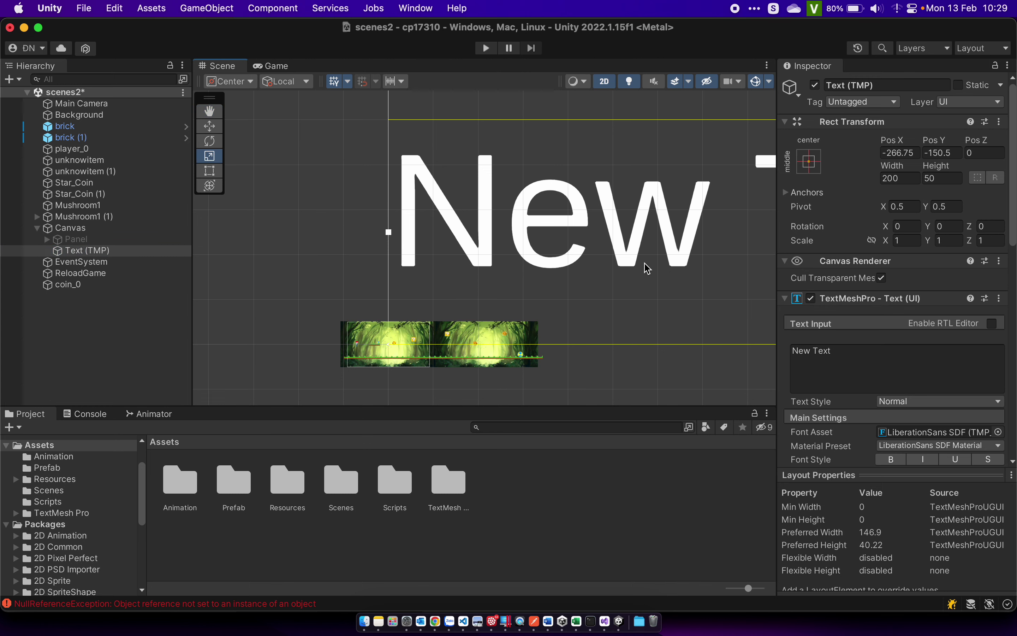
scroll(745, 229, down, 1)
scroll(748, 231, down, 2)
scroll(750, 233, down, 2)
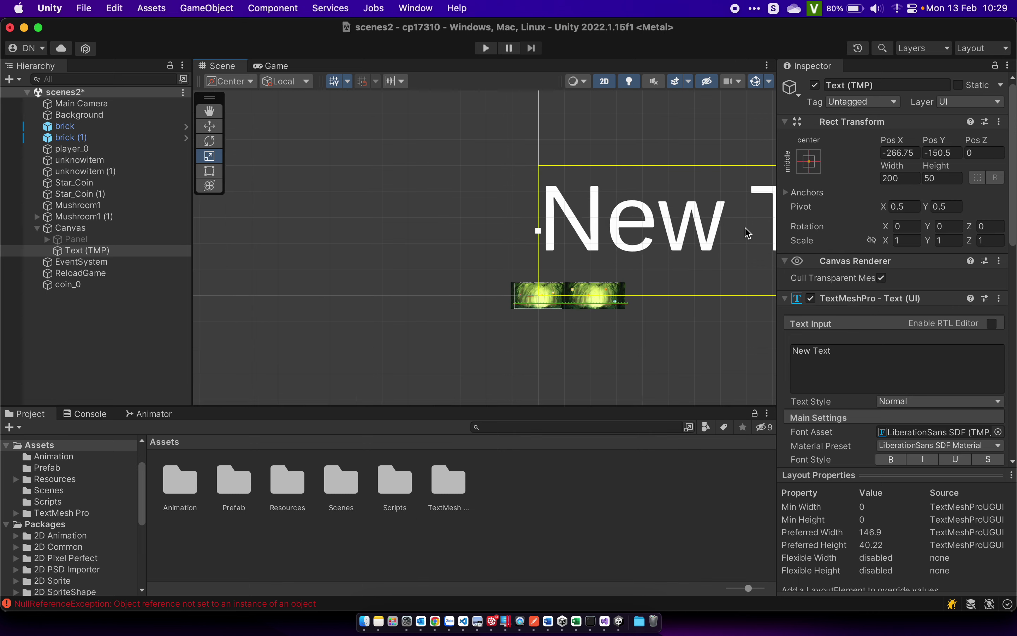
scroll(750, 233, down, 2)
click(210, 111)
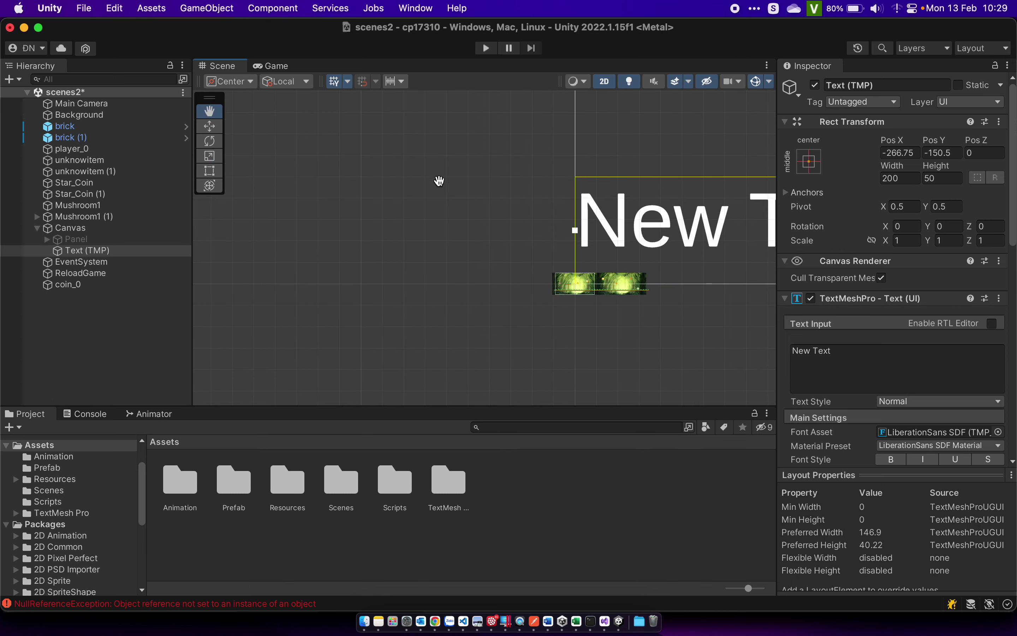
drag(440, 180, 232, 177)
click(212, 159)
drag(585, 227, 584, 302)
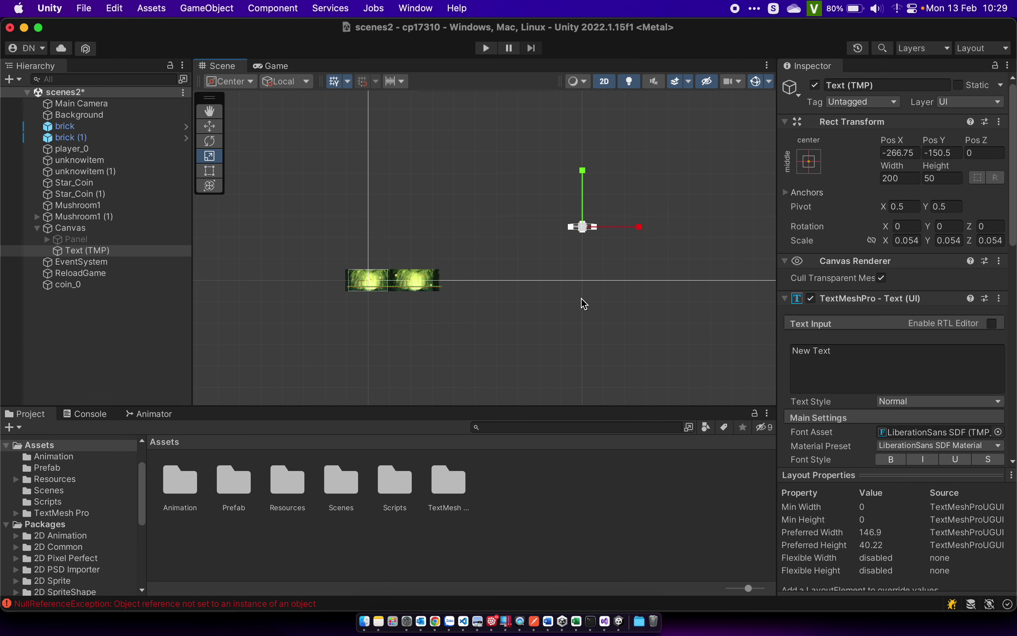
Move the label left and down toward the camera's game area.
click(214, 128)
drag(592, 220, 370, 267)
scroll(376, 267, up, 5)
scroll(376, 267, up, 3)
scroll(376, 267, up, 3)
key(q)
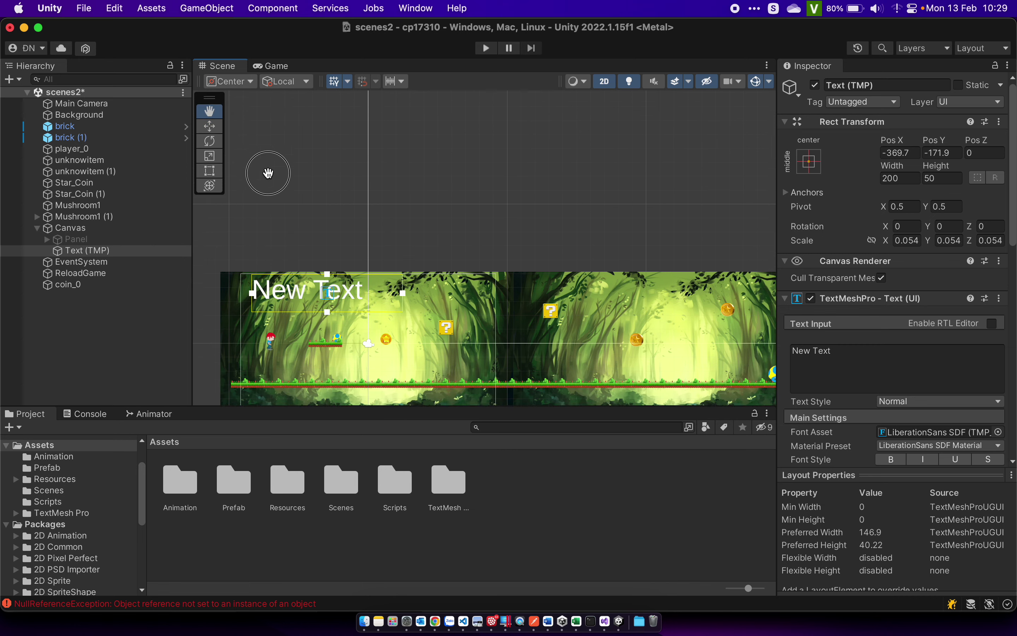
drag(232, 166, 346, 86)
click(344, 81)
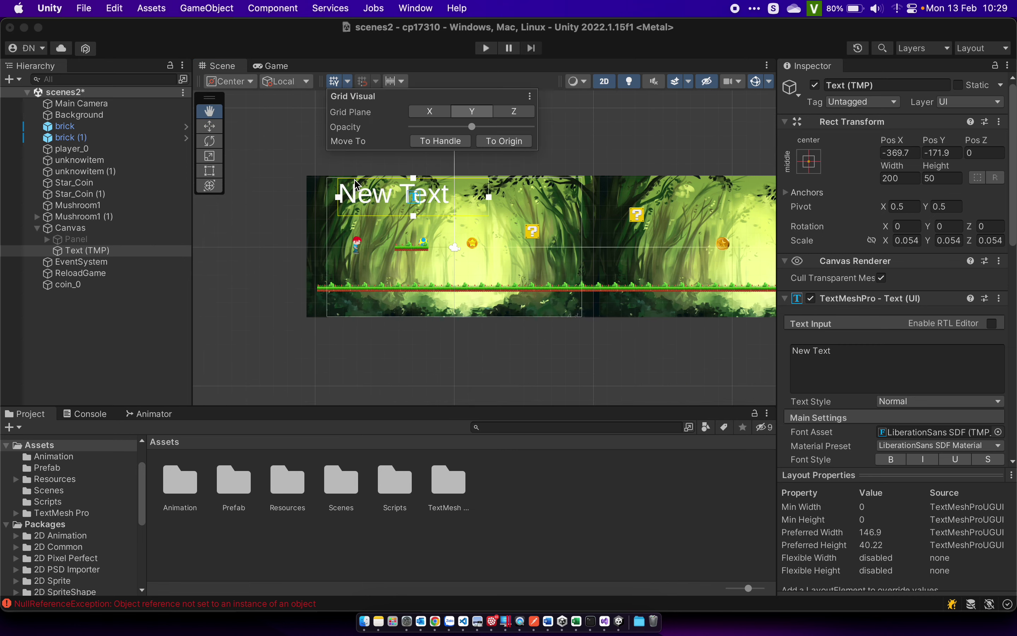
click(276, 170)
scroll(312, 169, up, 3)
Shrink the text further to about 0.025 scale and place it in the top-left corner.
click(209, 156)
drag(431, 209, 434, 249)
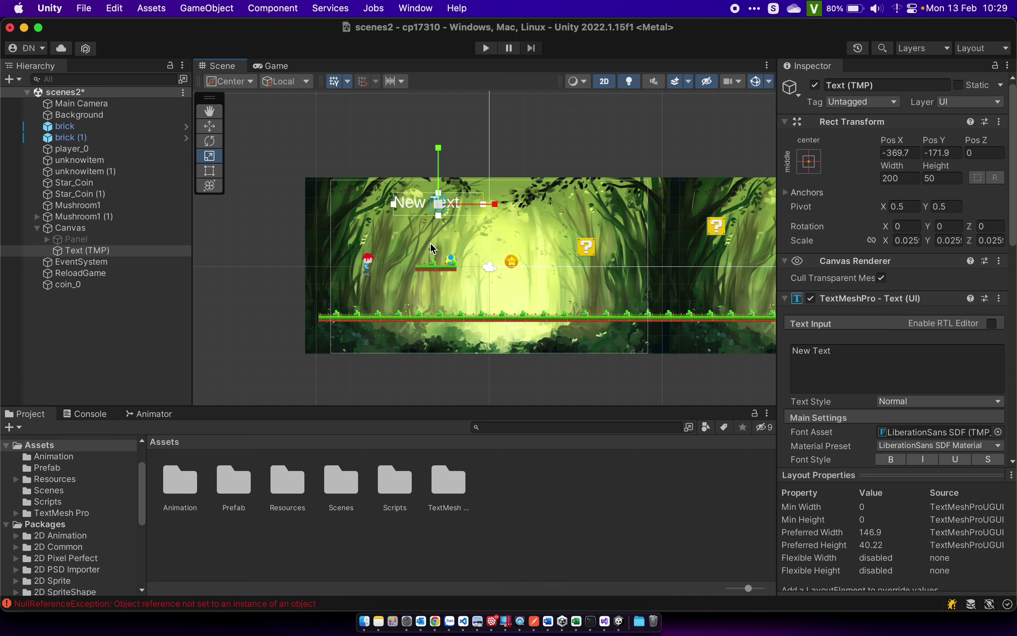
click(210, 127)
mouse_move(458, 204)
mouse_down()
mouse_move(377, 193)
mouse_move(391, 193)
mouse_up()
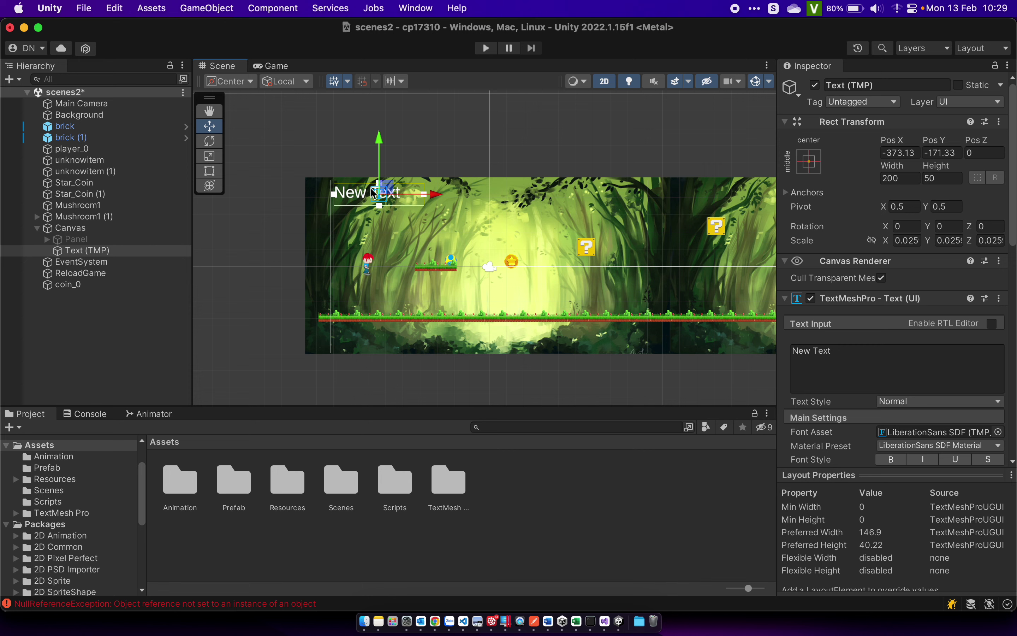
click(269, 227)
scroll(383, 179, up, 1)
scroll(383, 179, up, 1)
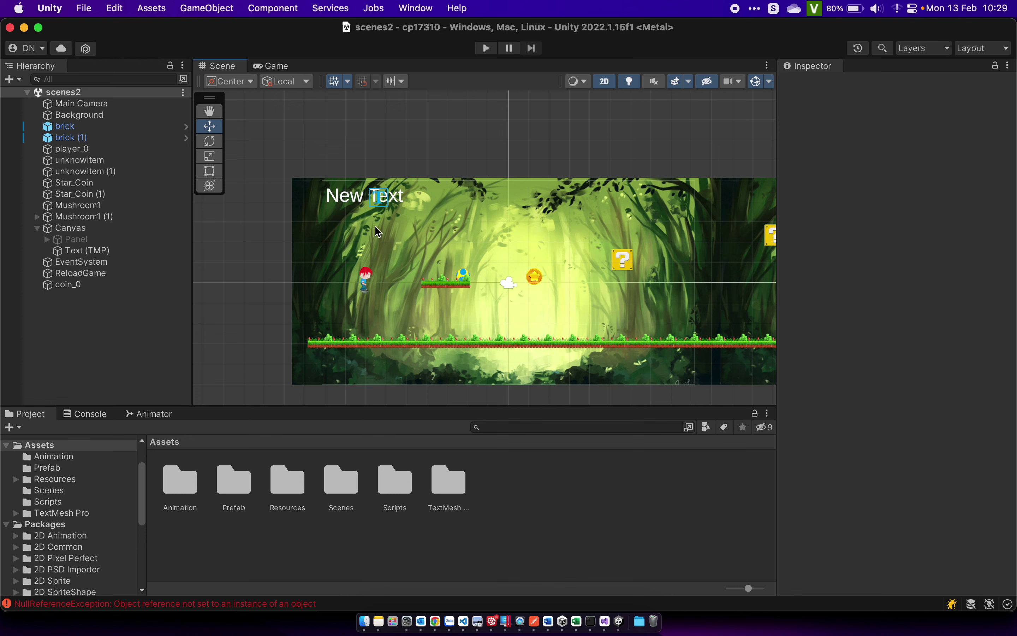
key(ctrl+Up)
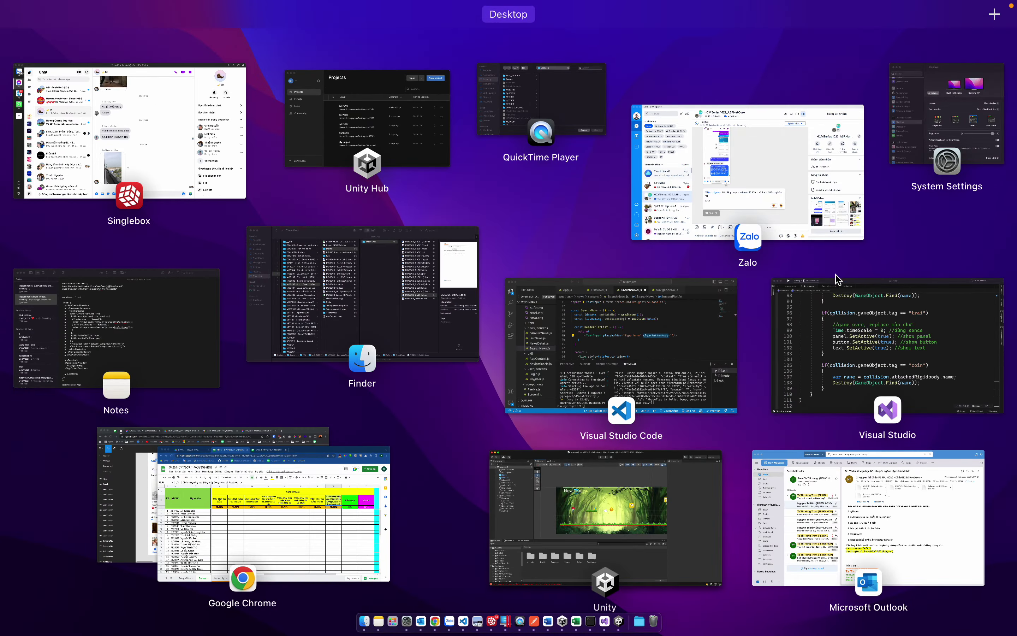
In Visual Studio, fold the Update and OnCollisionEnter2D methods of dichuyen.cs.
click(812, 336)
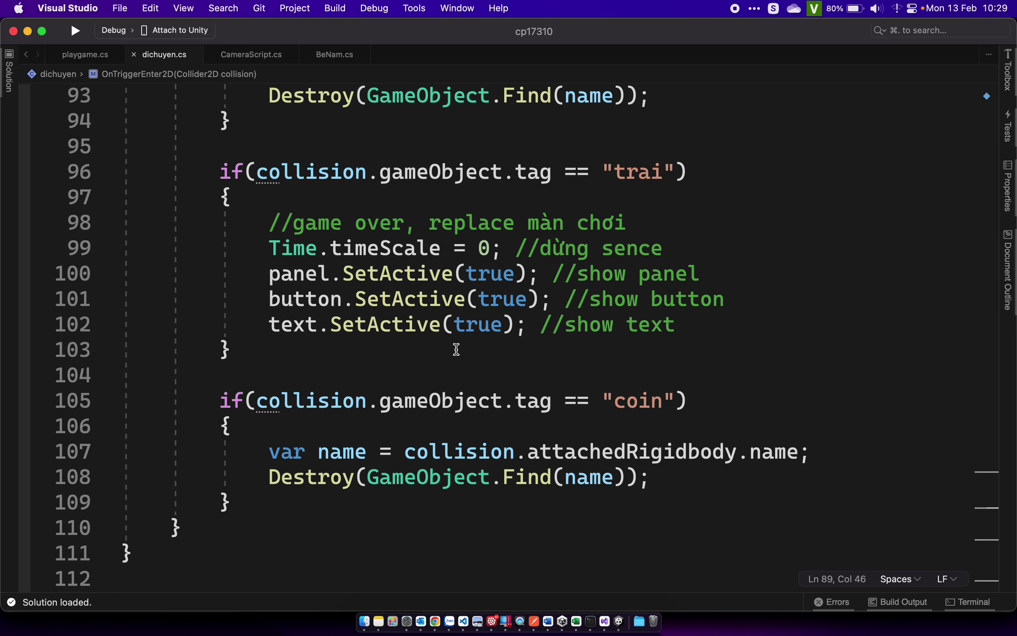
scroll(456, 349, up, 1)
scroll(456, 349, up, 2)
scroll(456, 349, up, 4)
scroll(456, 349, up, 6)
scroll(456, 349, up, 5)
scroll(420, 290, up, 5)
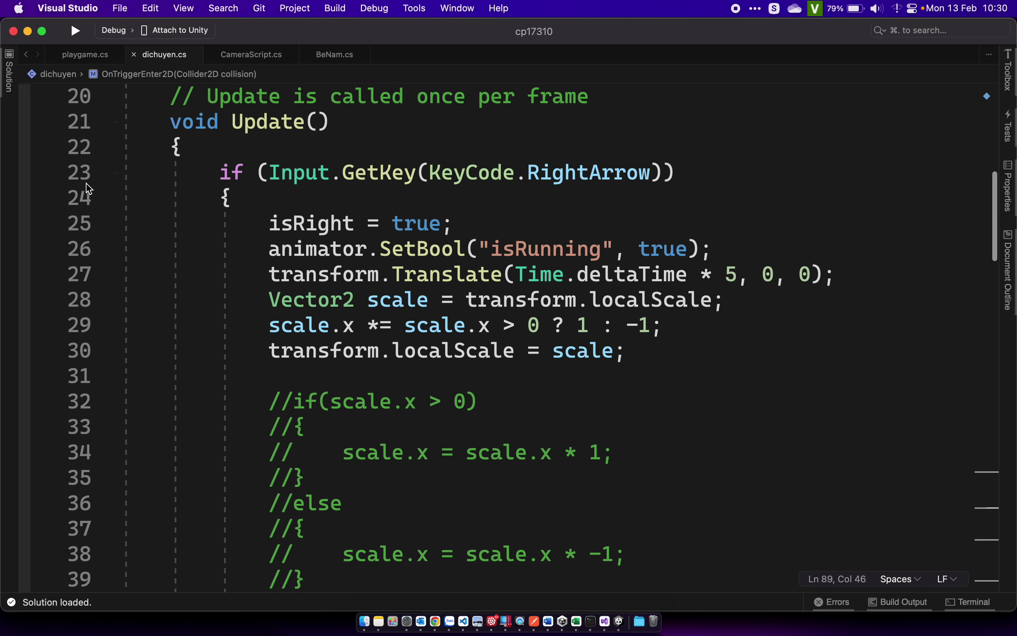
click(115, 122)
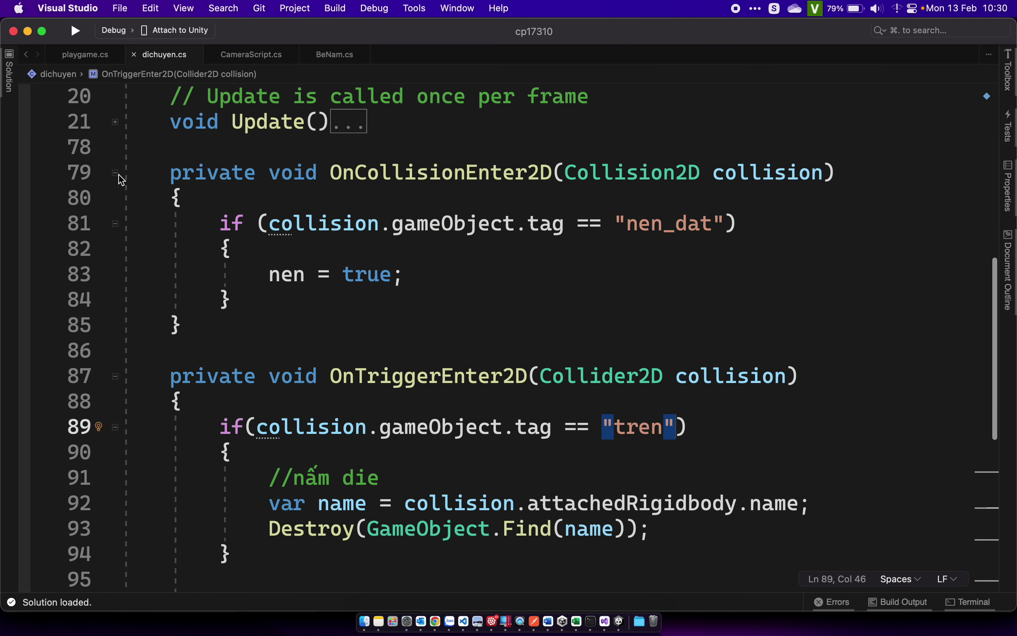
click(115, 172)
Start a new 'public' field line below the GameObject fields.
scroll(124, 210, up, 1)
scroll(125, 210, up, 2)
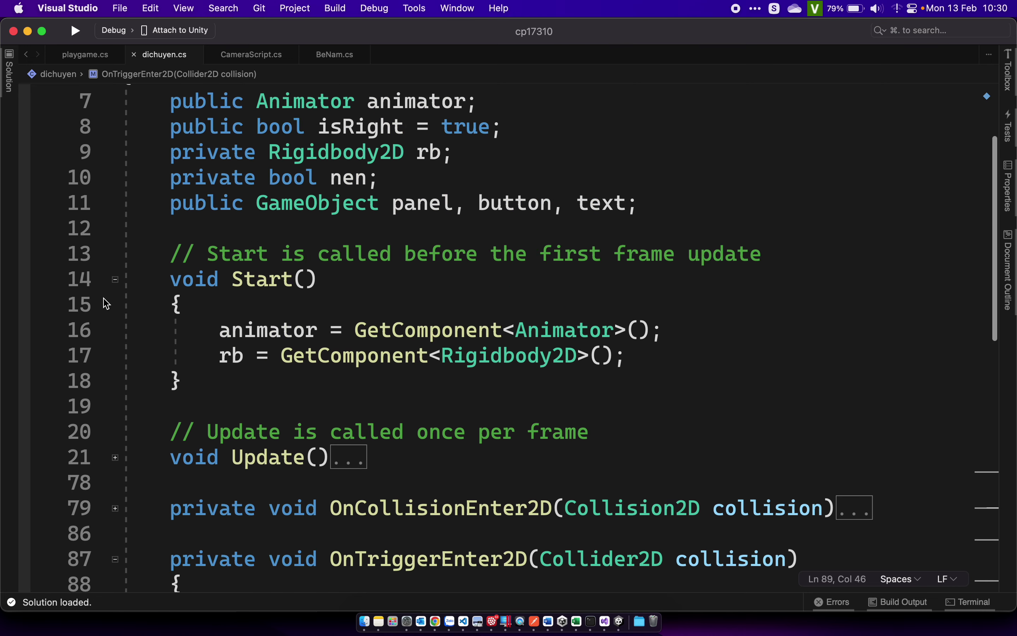
scroll(252, 290, down, 5)
scroll(255, 296, down, 5)
scroll(255, 296, up, 15)
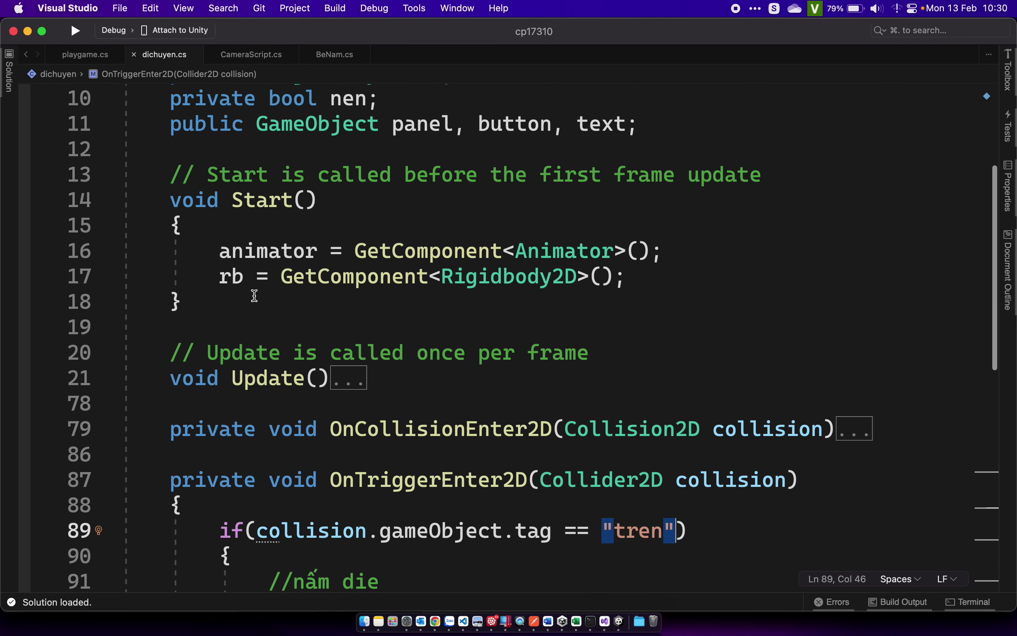
scroll(254, 296, up, 2)
click(653, 256)
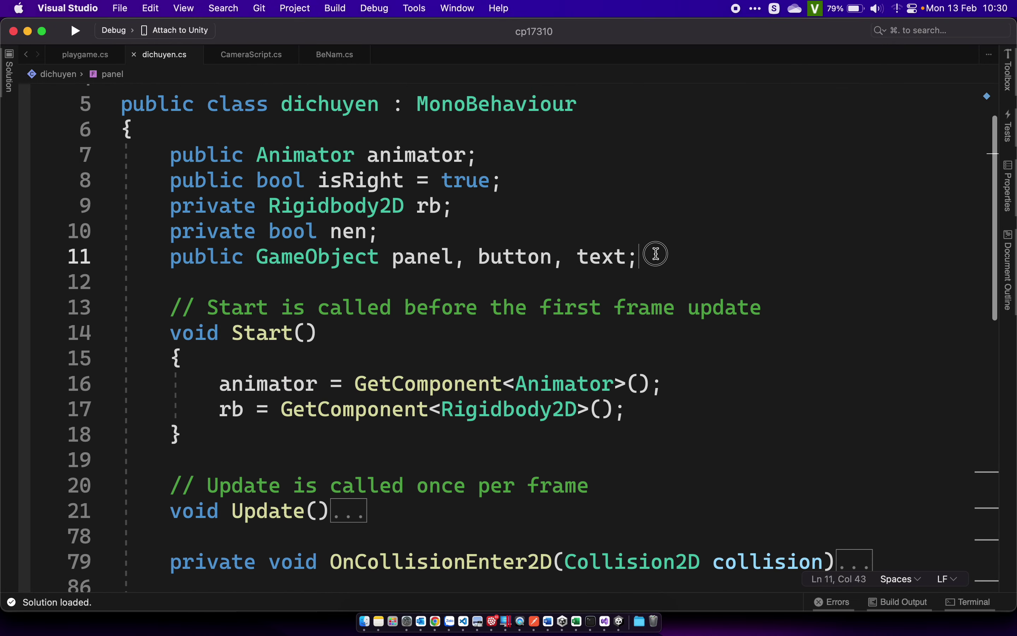
key(Return)
text(public)
scroll(420, 336, up, 2)
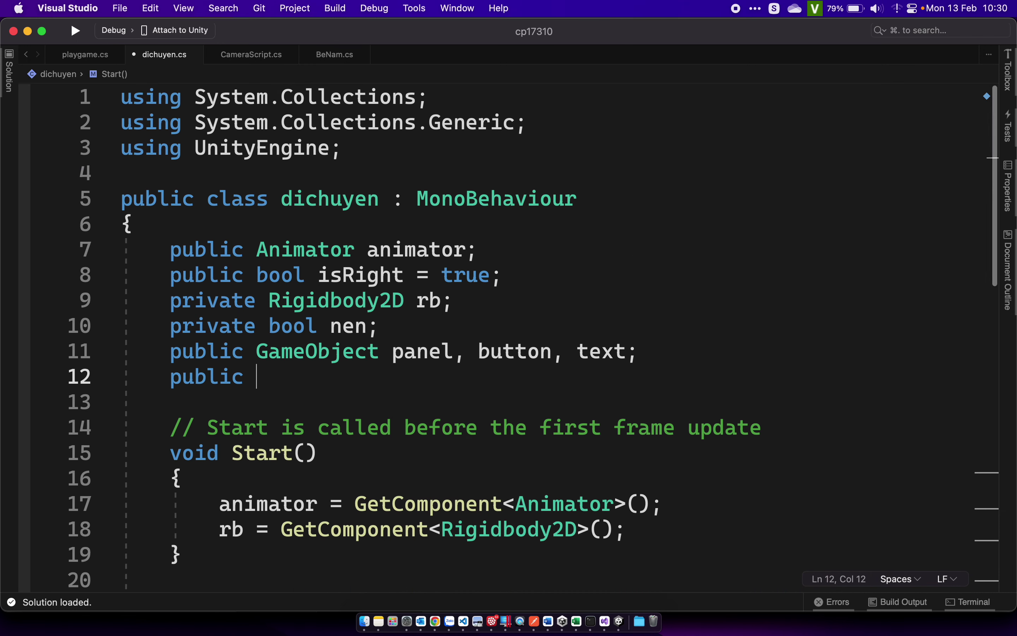
click(409, 143)
Add 'using TMPro;' below the existing using directives, leaving the public line unfinished.
key(Return)
text(using TMPro)
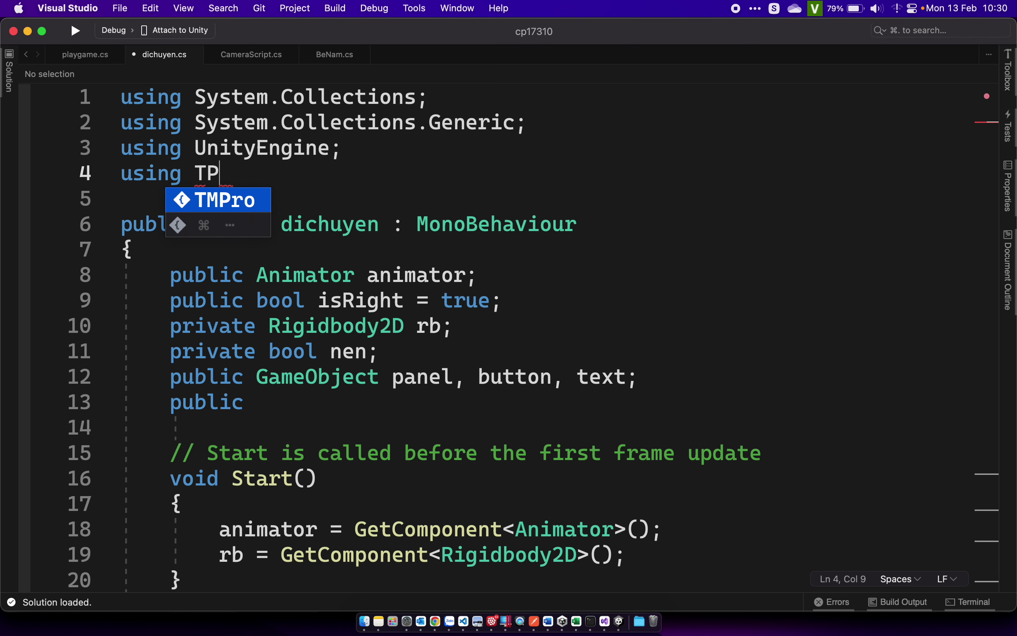
text(;)
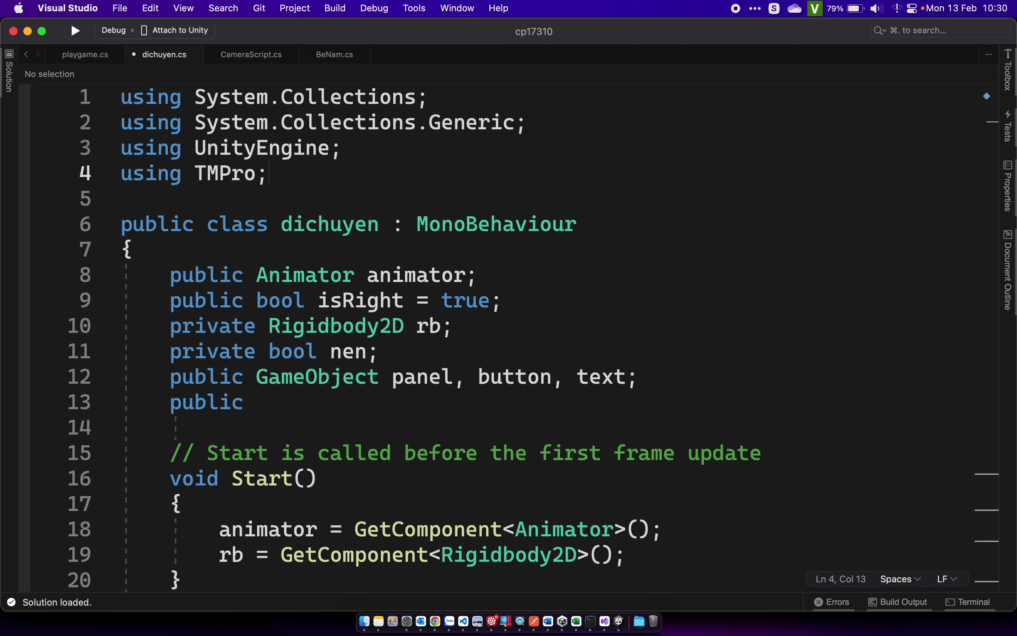
click(305, 398)
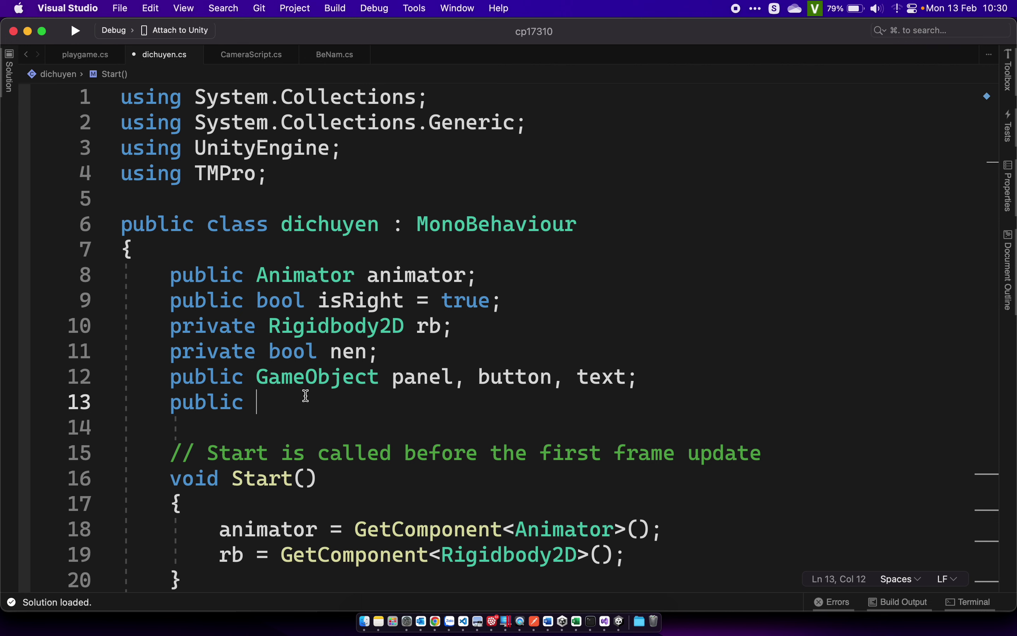
Declare the public TextMeshProUGUI field diemText on line 13 of dichuyen.cs.
text(Test)
key(BackSpace)
key(BackSpace)
key(BackSpace)
text(ết)
key(BackSpace)
key(BackSpace)
text(ex)
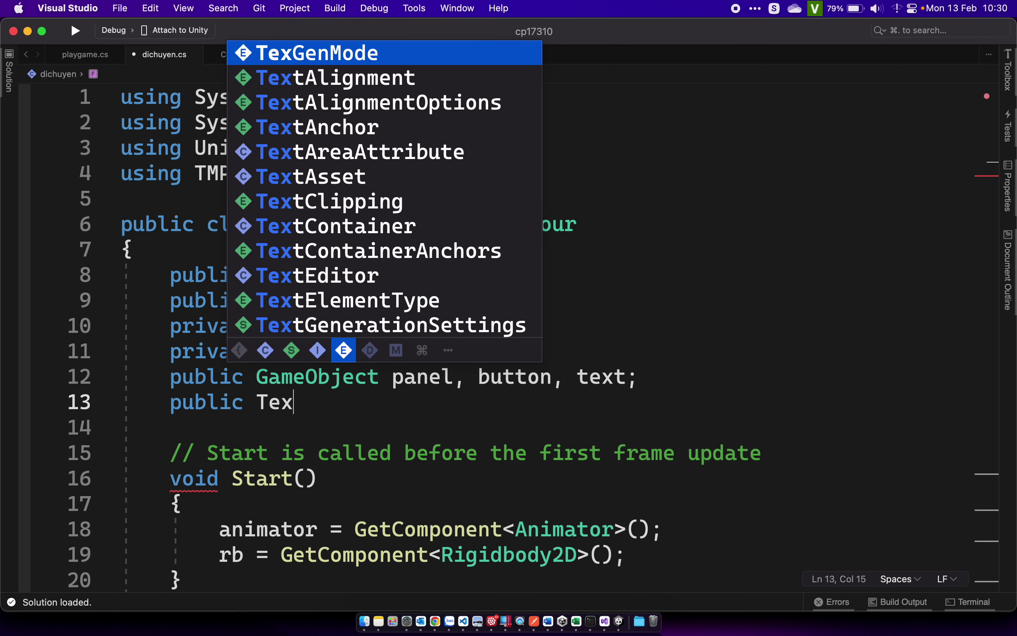
text(tMe)
key(Down)
key(Down)
key(Return)
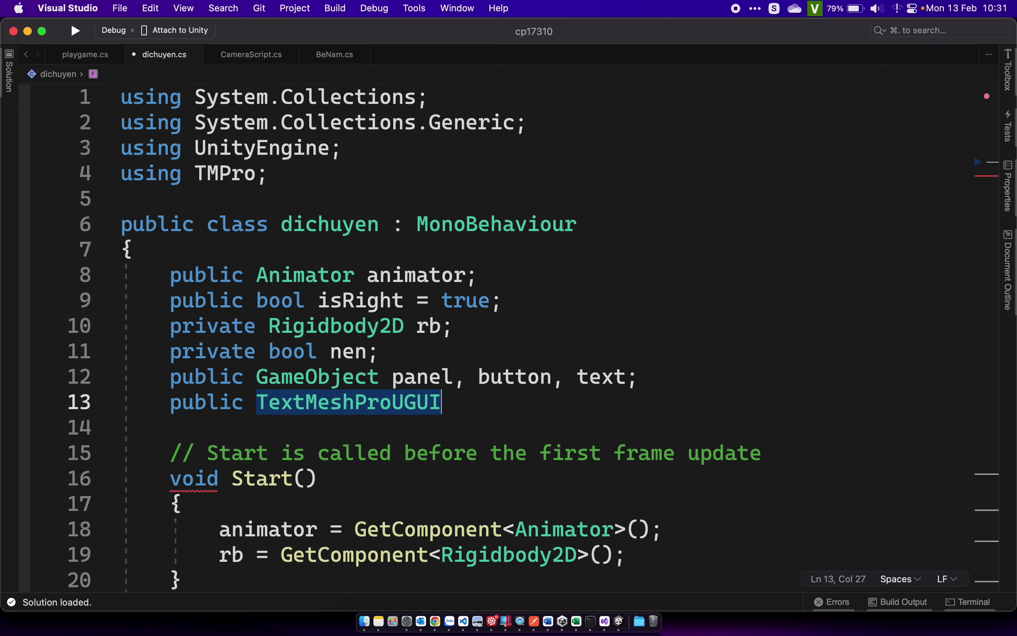
text(diemText;)
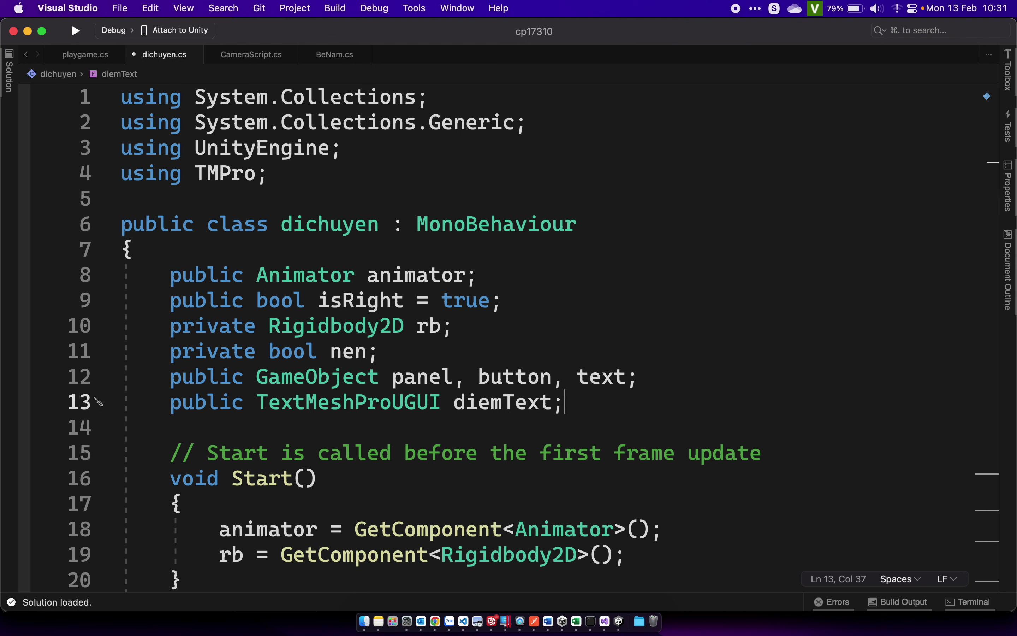
drag(170, 404, 517, 404)
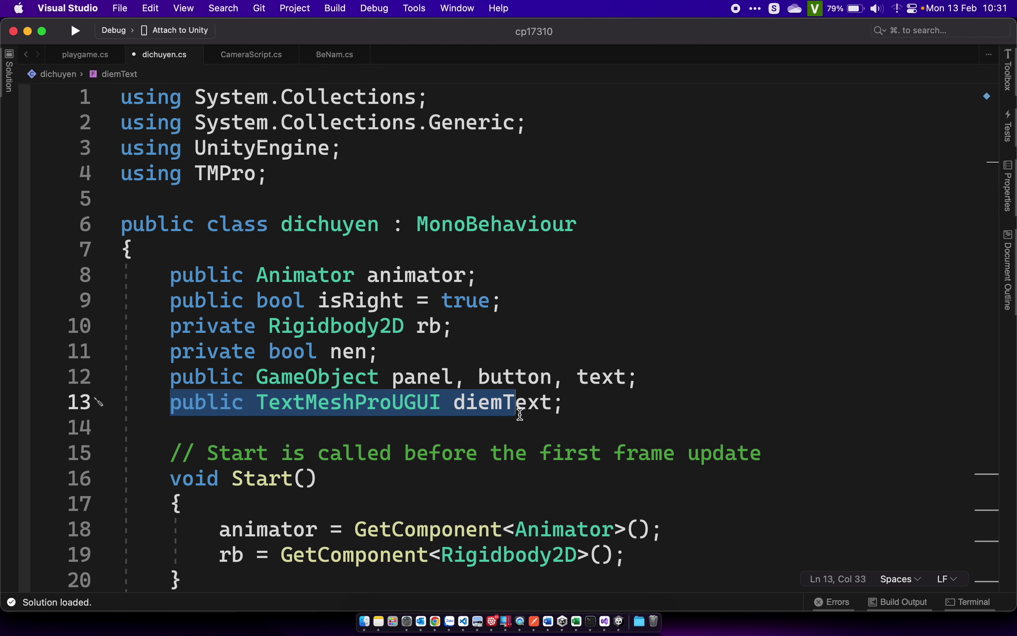
Add the field 'int tong = 0;' on a new line below diemText.
click(520, 415)
click(608, 410)
key(Return)
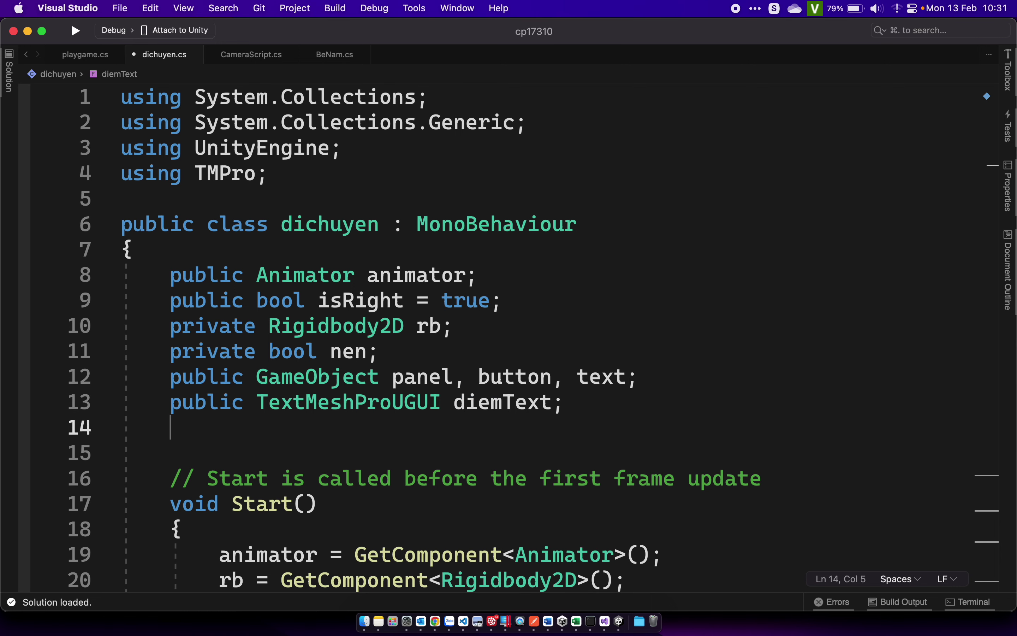
text(int tong = 0;)
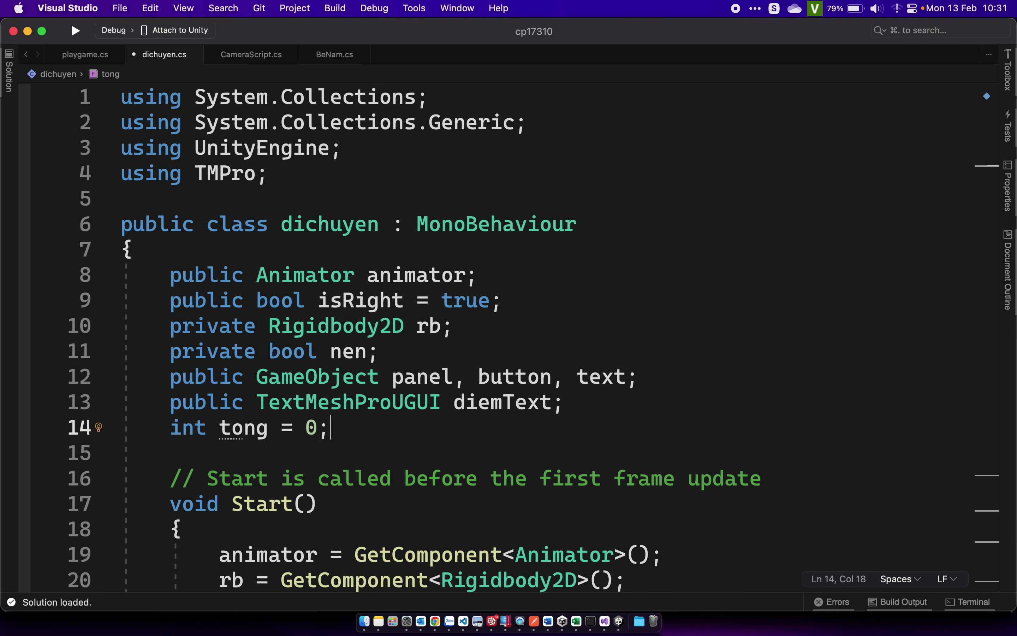
scroll(504, 337, down, 2)
scroll(504, 336, down, 1)
key(Return)
key(Return)
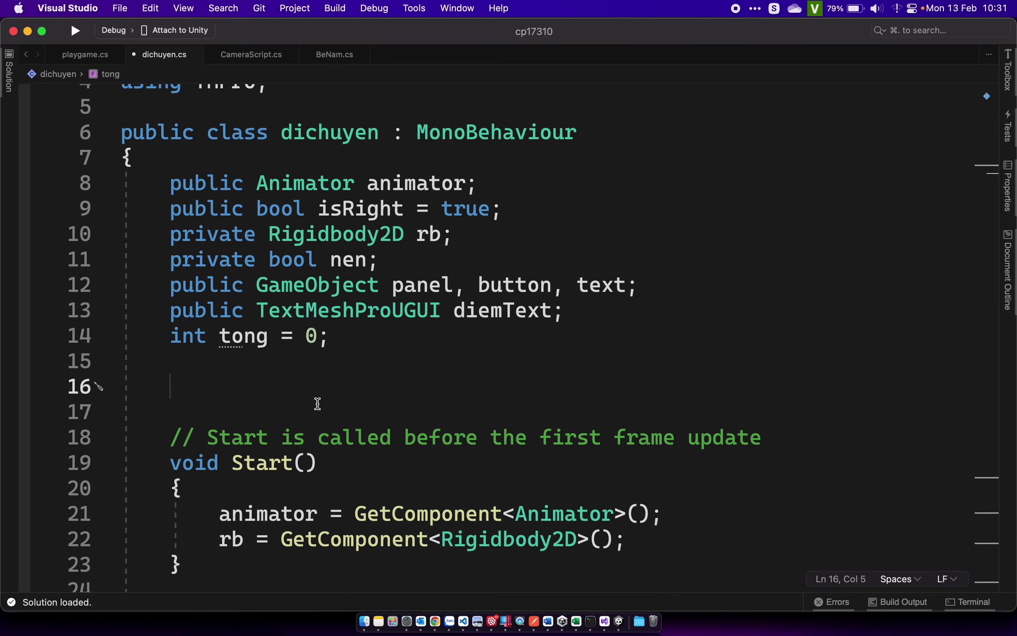
drag(159, 311, 395, 339)
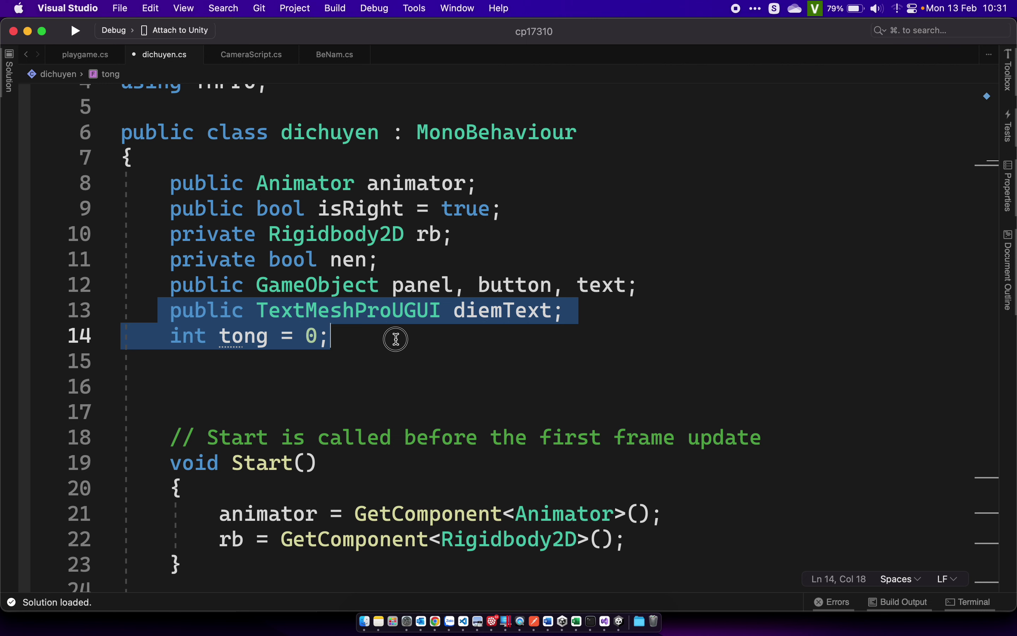
Write the method signature void tinhTong(int score) with an empty body below the fields.
click(239, 378)
text(void )
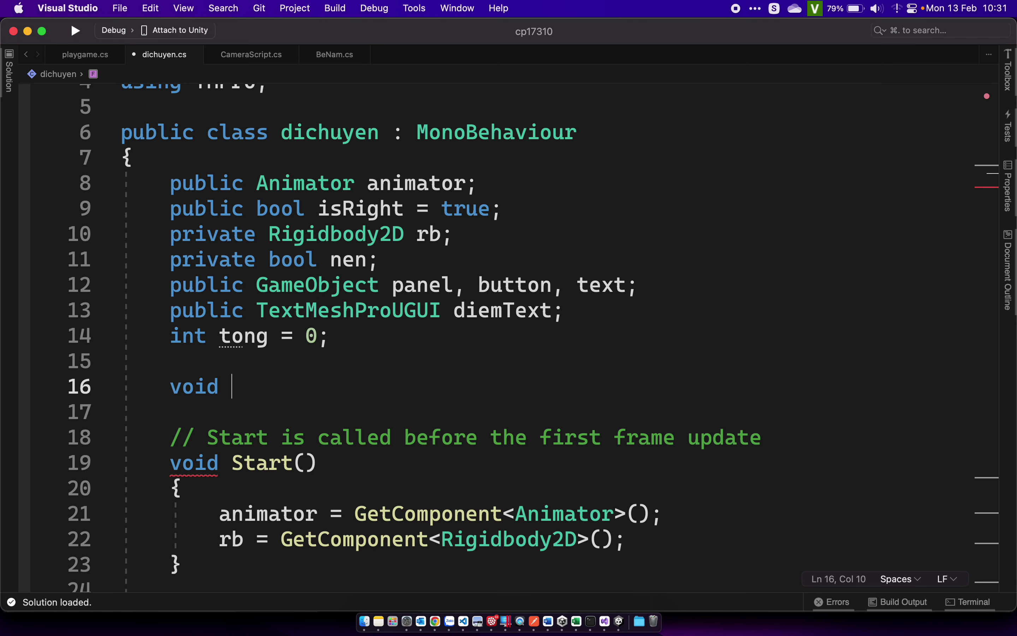
text(tinhTong()
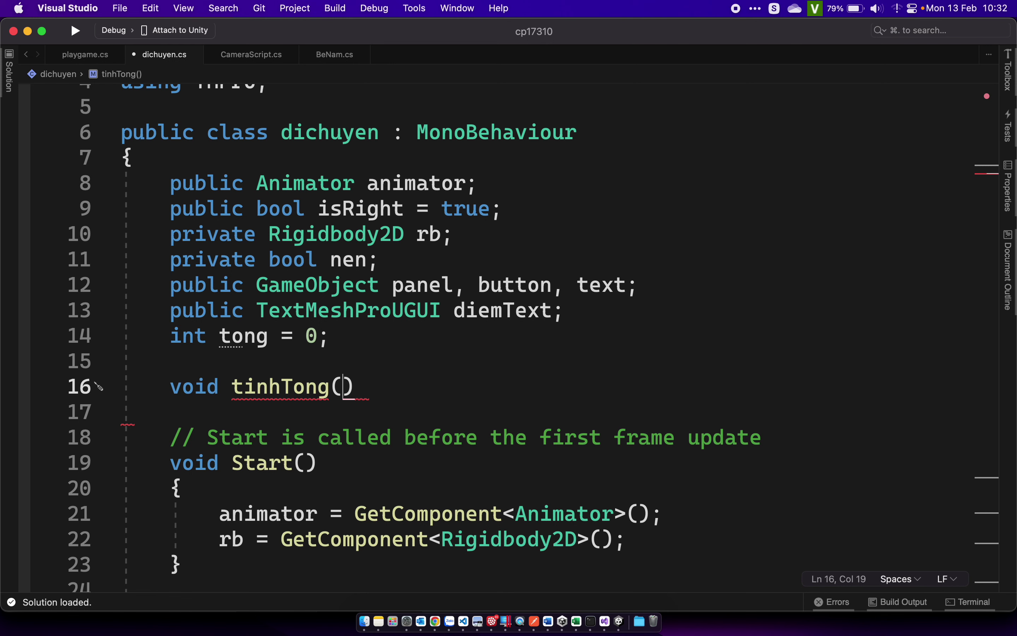
text(int score)U{)
key(Return)
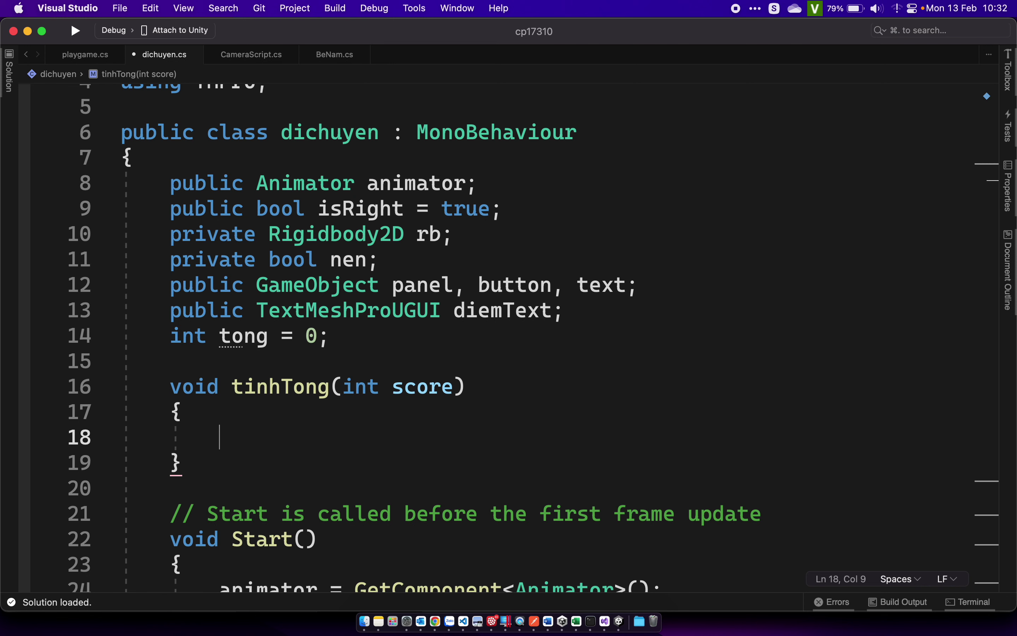
click(428, 398)
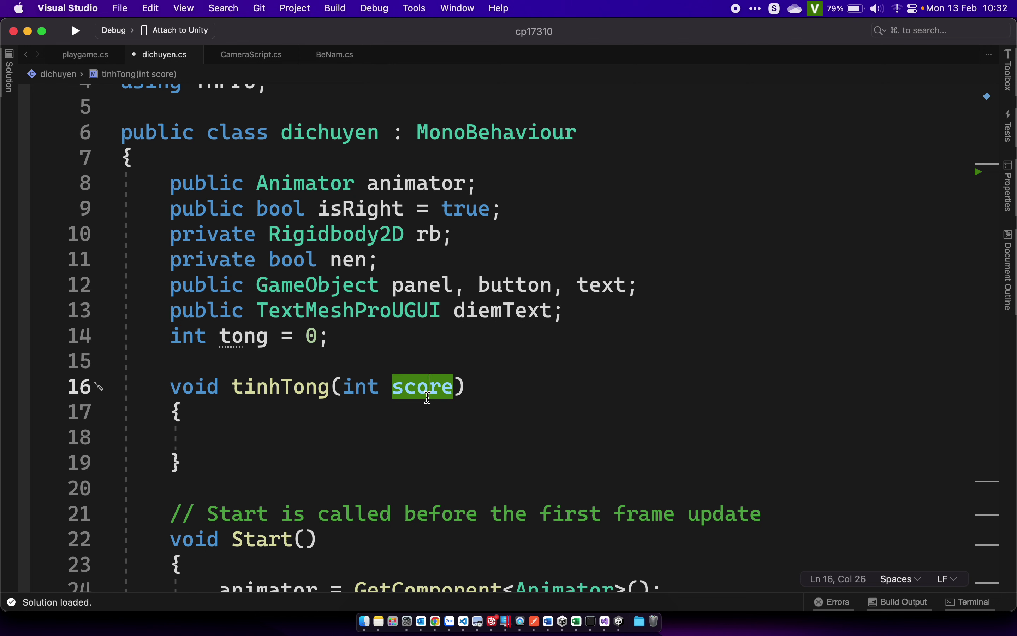
Fill tinhTong with 'tong += score;' and 'diemText.text = "Điểm: " + tong;'.
click(352, 420)
click(352, 436)
text(tong +=)
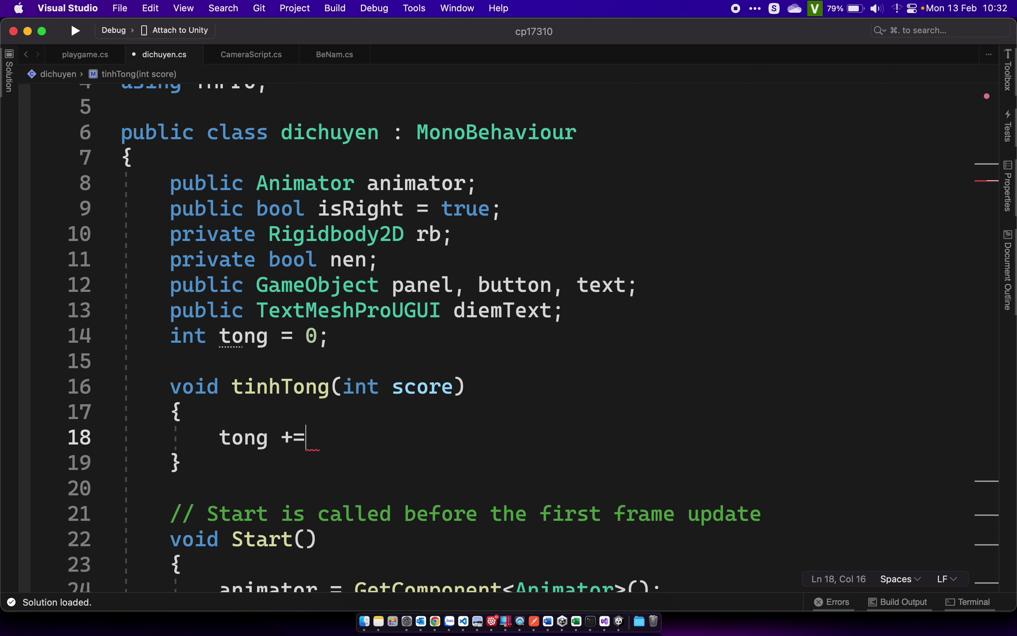
text( score;)
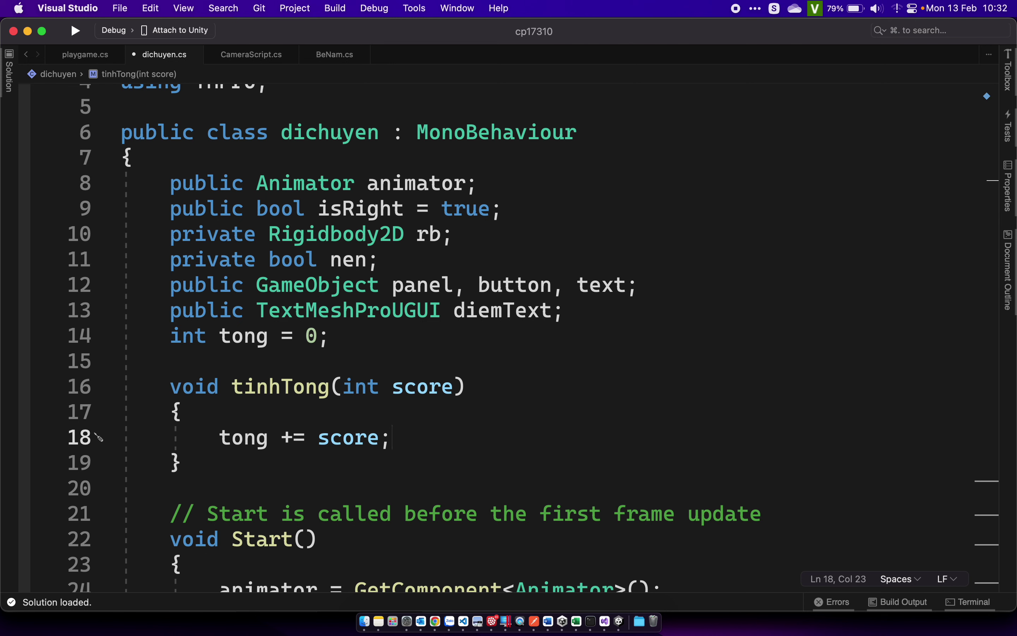
key(Return)
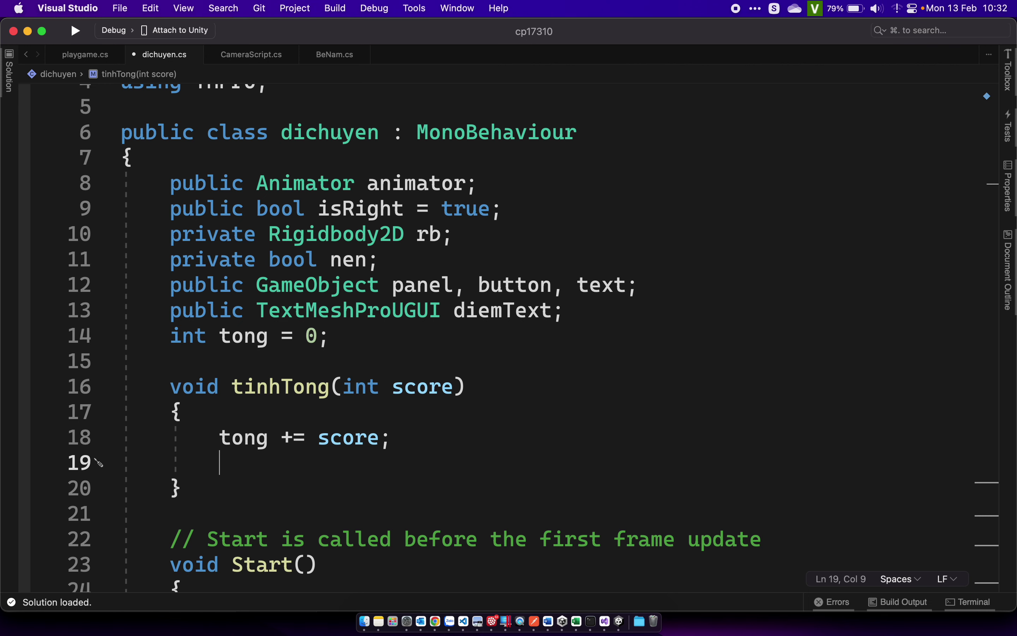
text(diem)
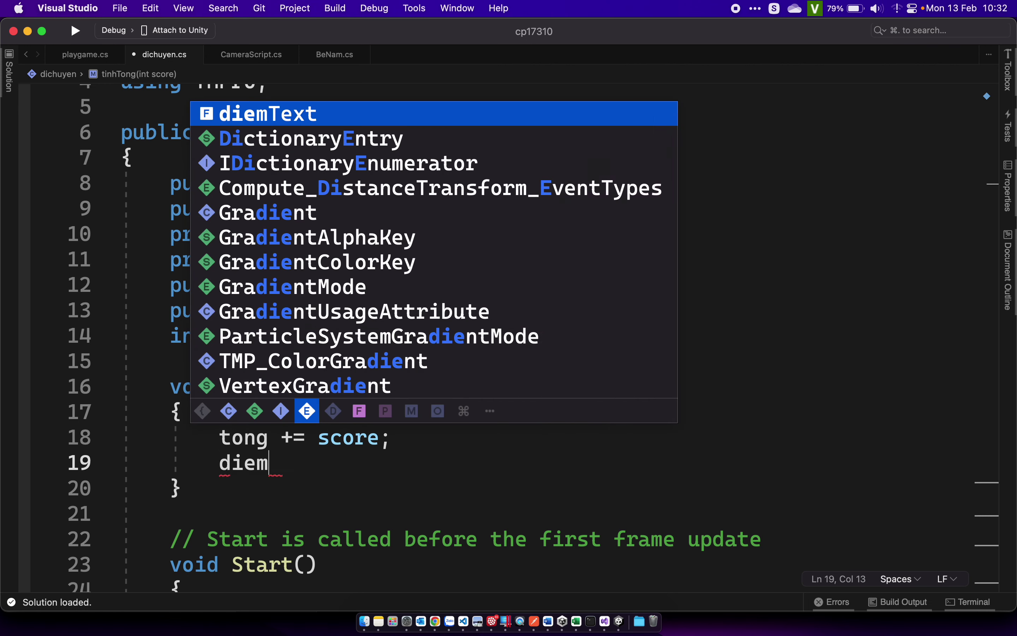
text(Text.text )
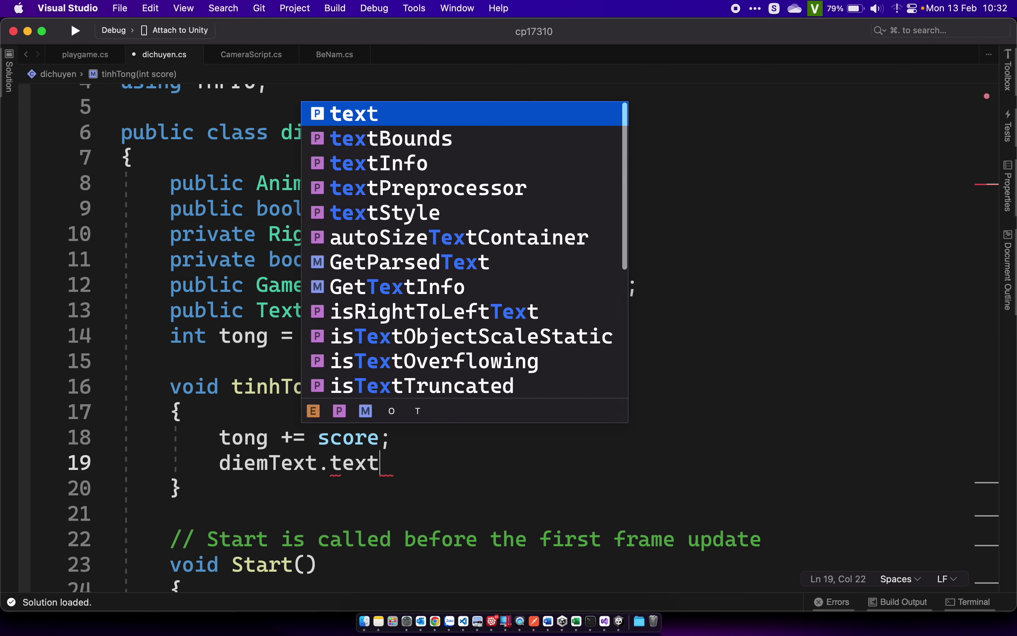
text(= ")
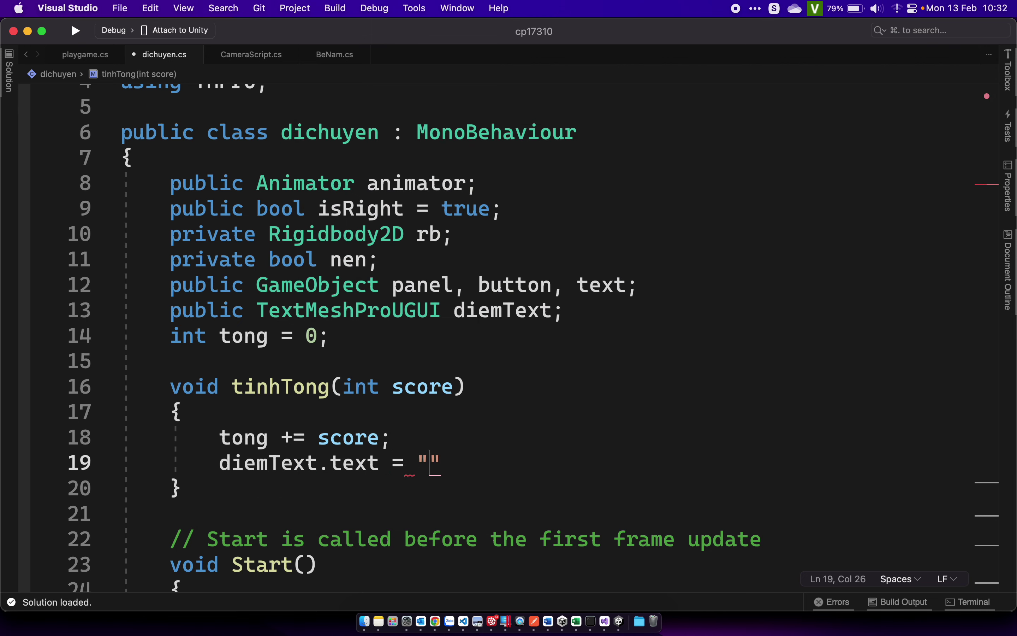
text(Điểm:)
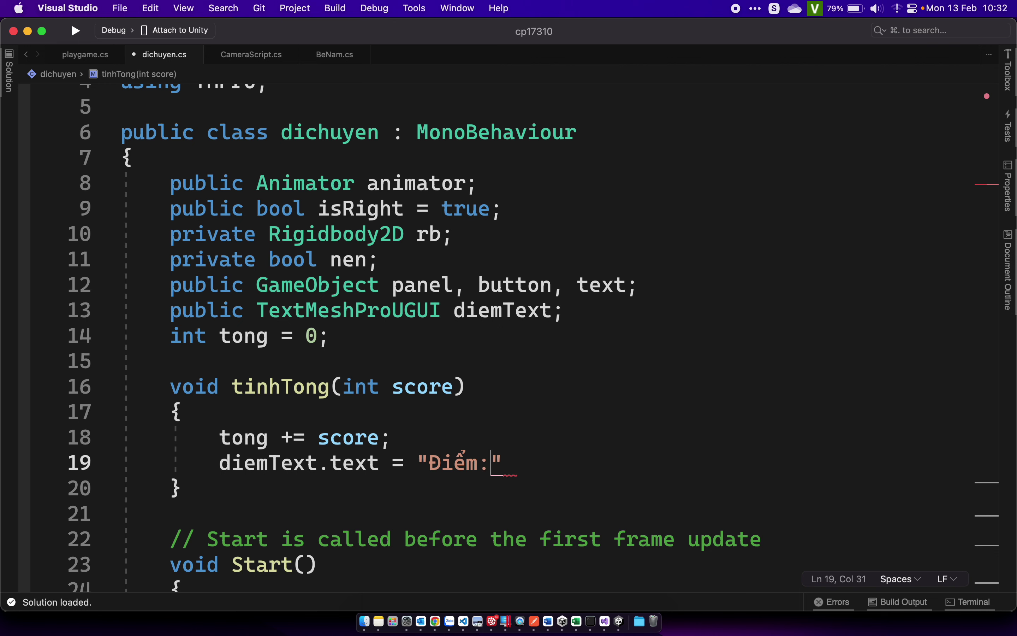
text( " + tong')
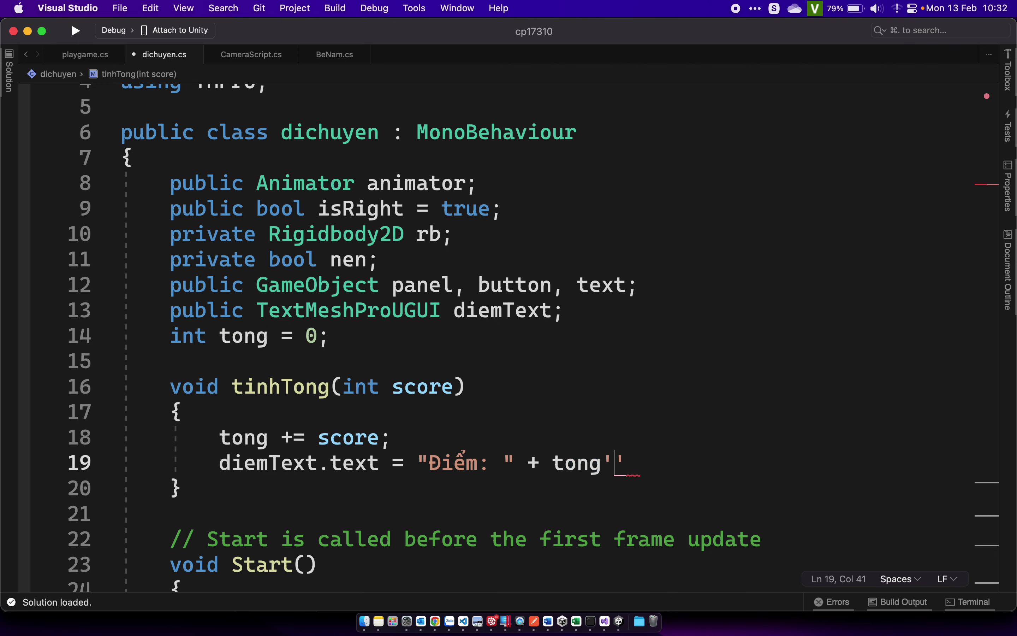
key(BackSpace)
text(;)
scroll(549, 569, down, 2)
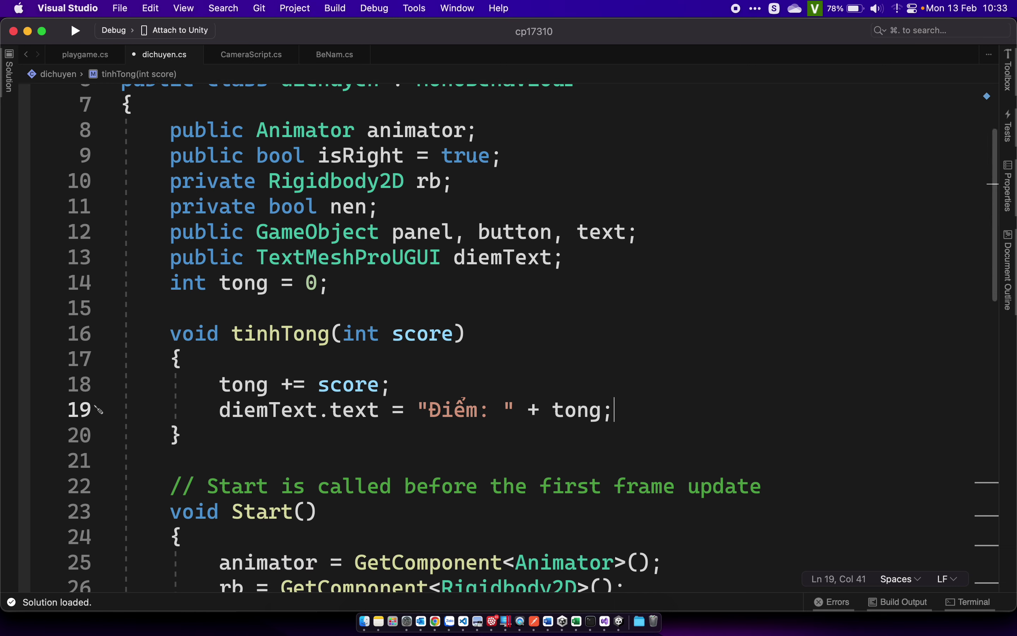
scroll(549, 569, down, 4)
click(642, 476)
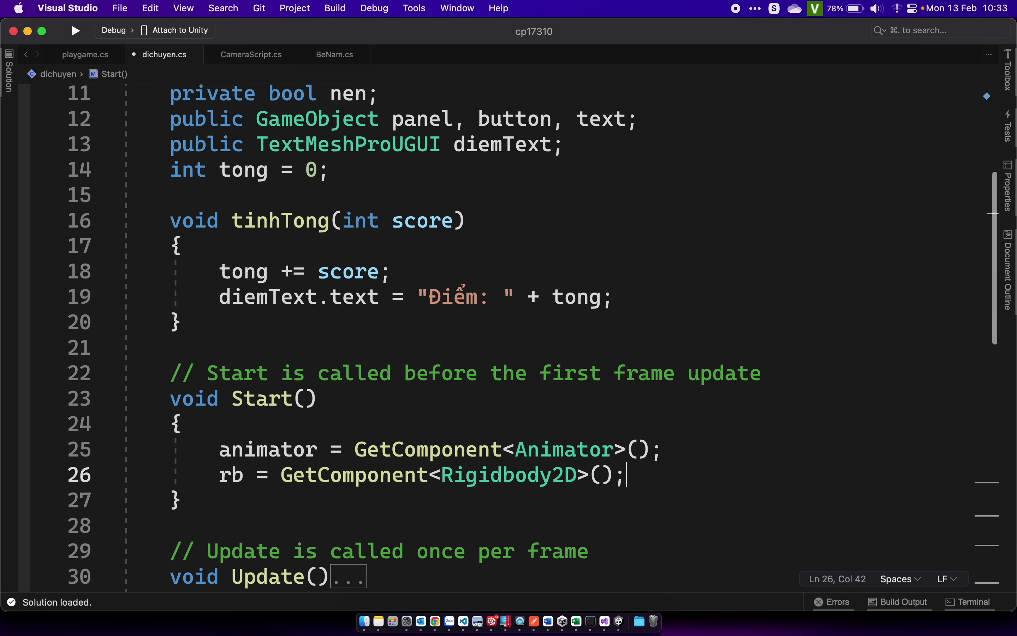
key(Return)
text(tinhT)
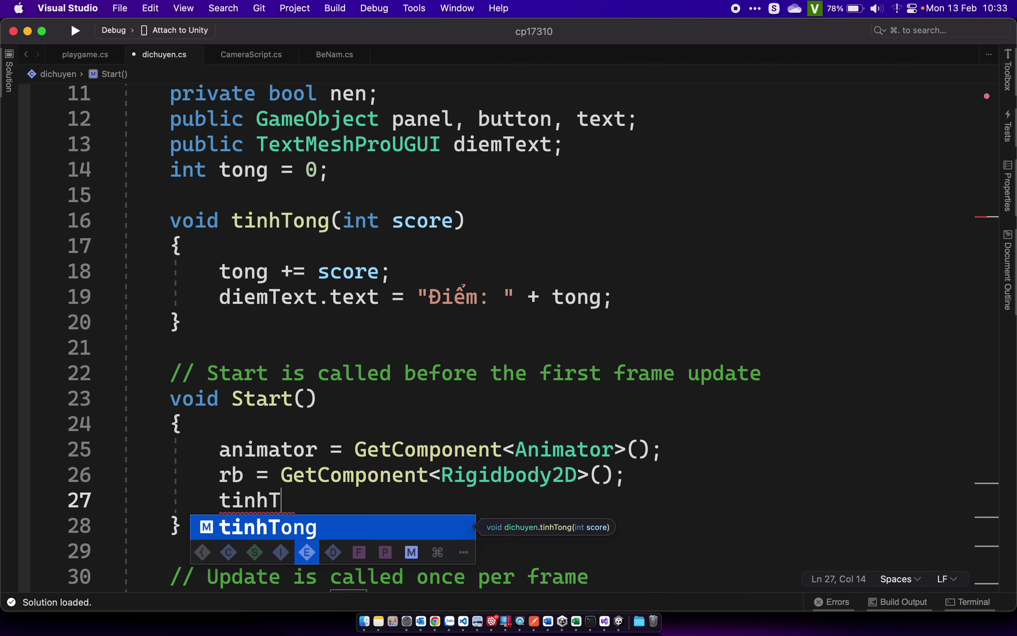
key(Return)
text((0)
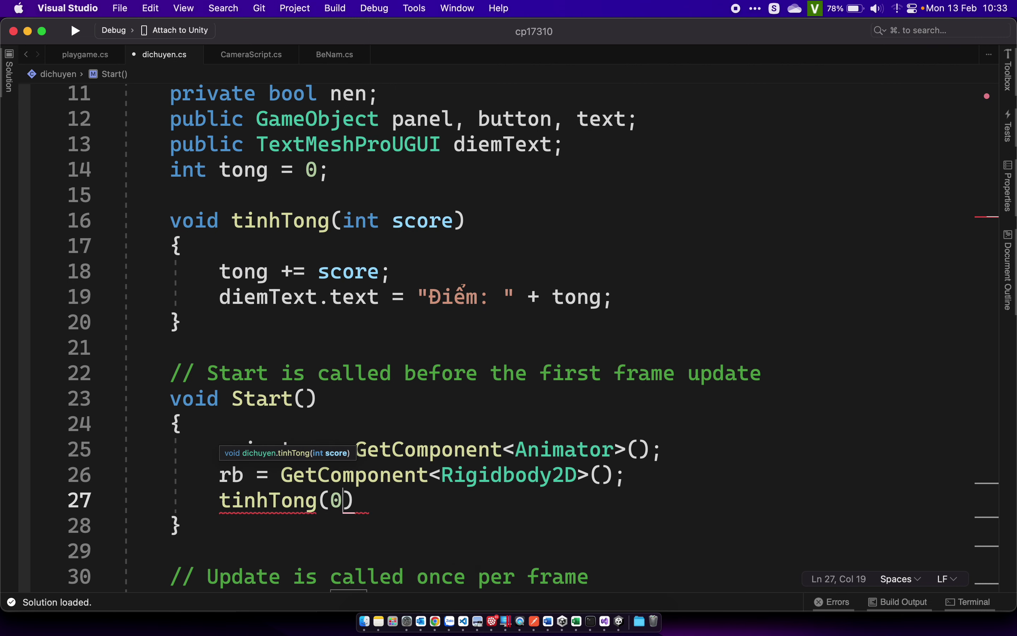
text();)
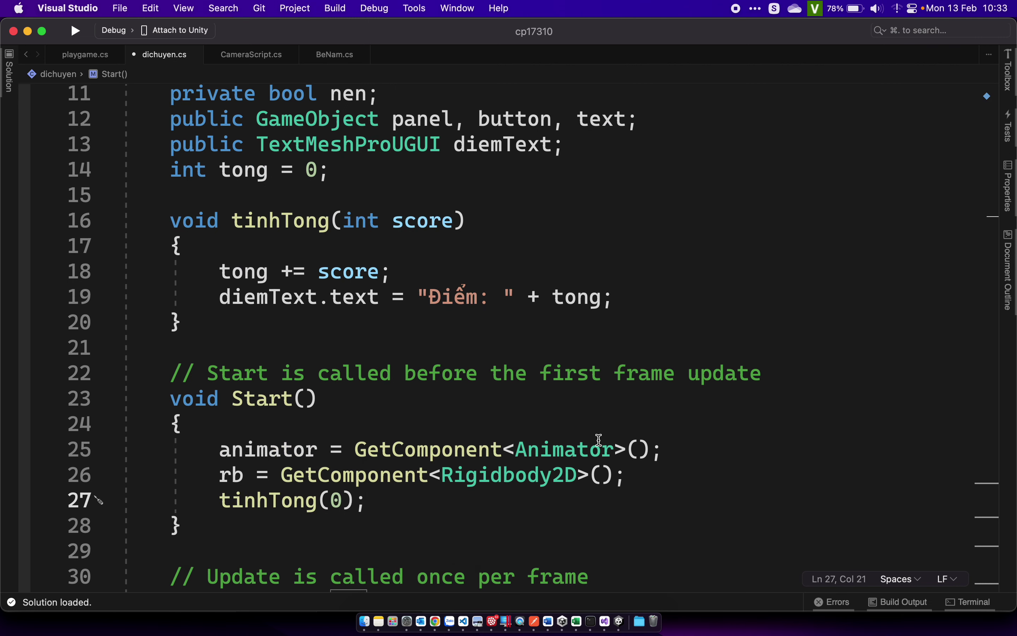
click(206, 488)
drag(207, 487, 367, 500)
click(367, 501)
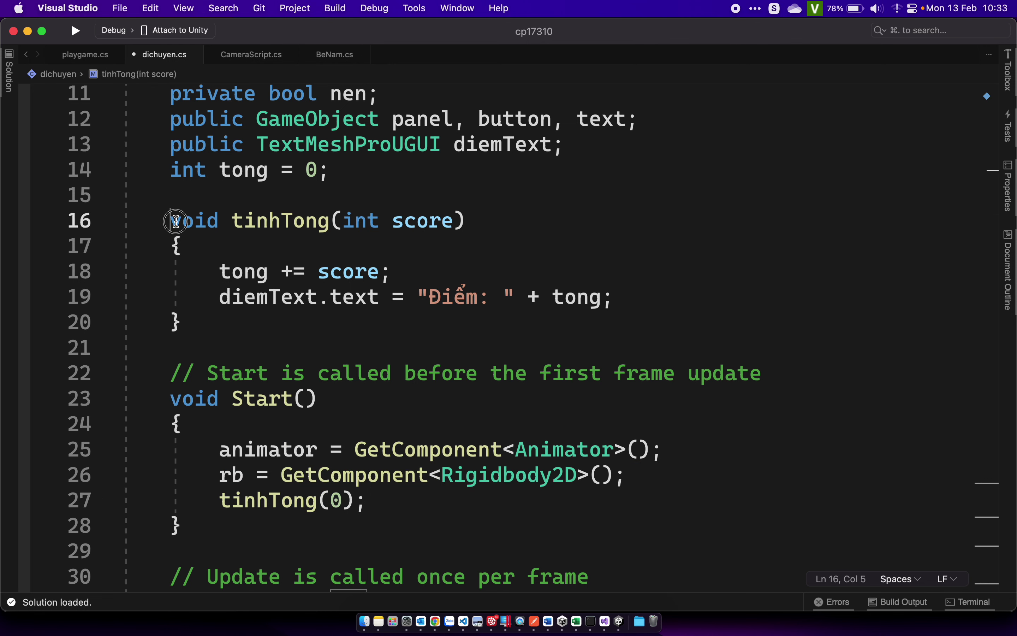
drag(168, 220, 220, 345)
click(230, 283)
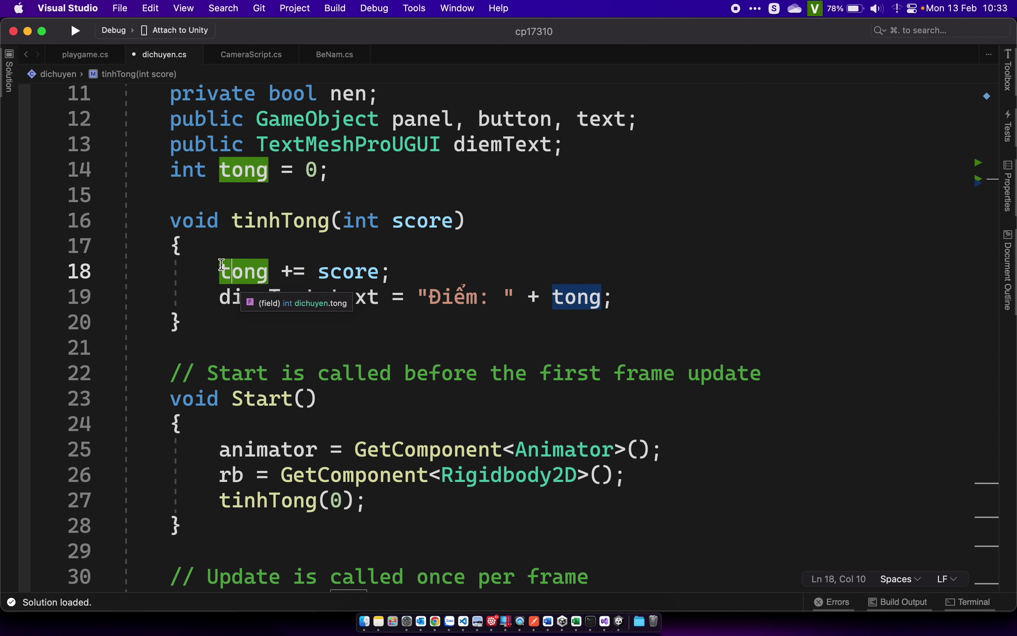
drag(220, 271, 268, 271)
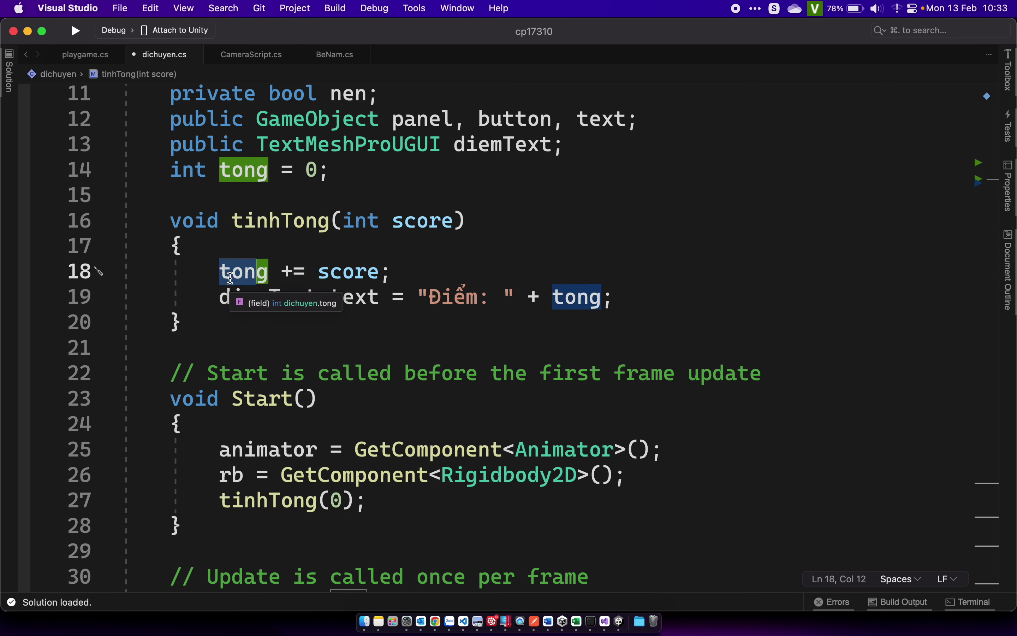
key(shift+Right)
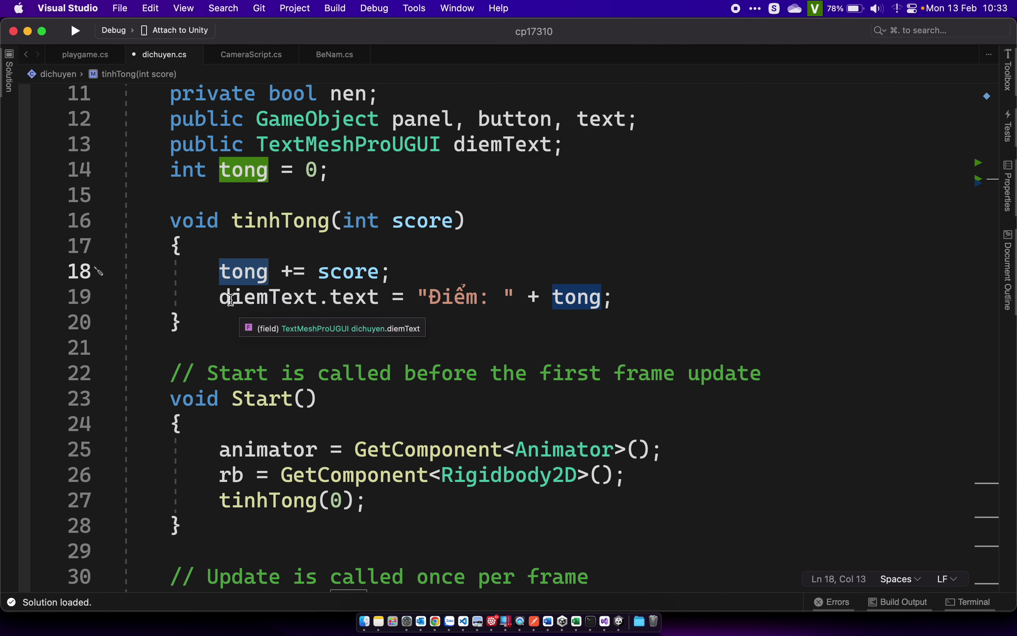
drag(220, 297, 392, 299)
key(shift+Right)
key(shift+Right)
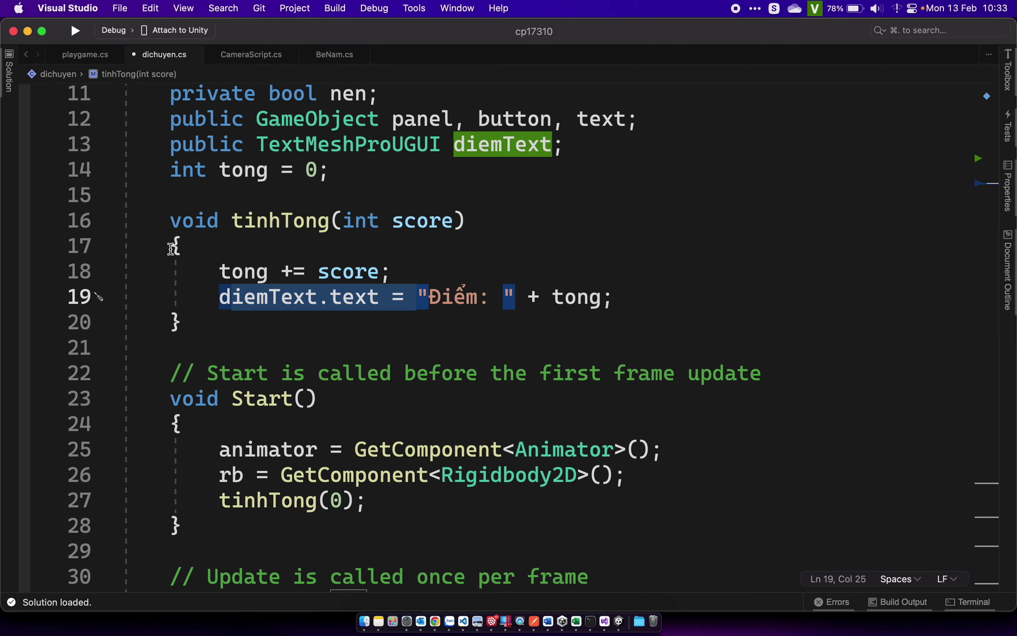
drag(157, 243, 225, 339)
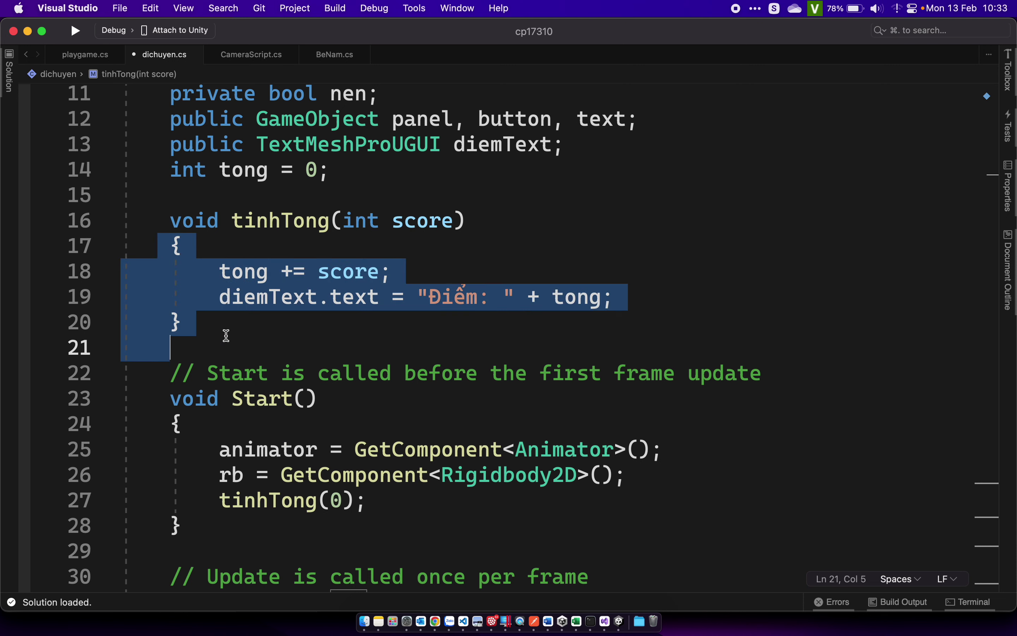
click(302, 500)
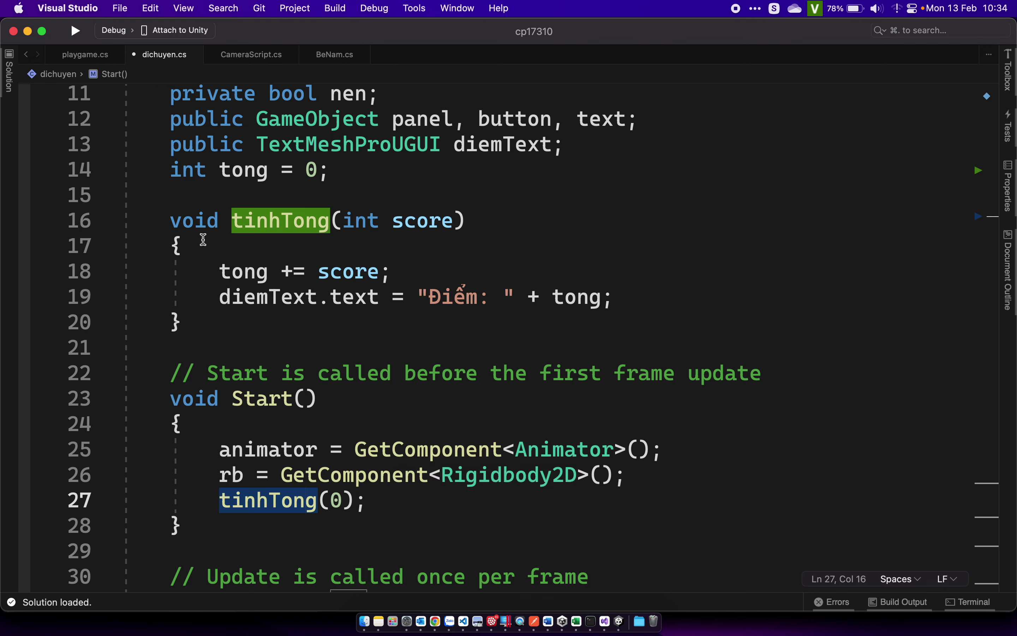
click(342, 223)
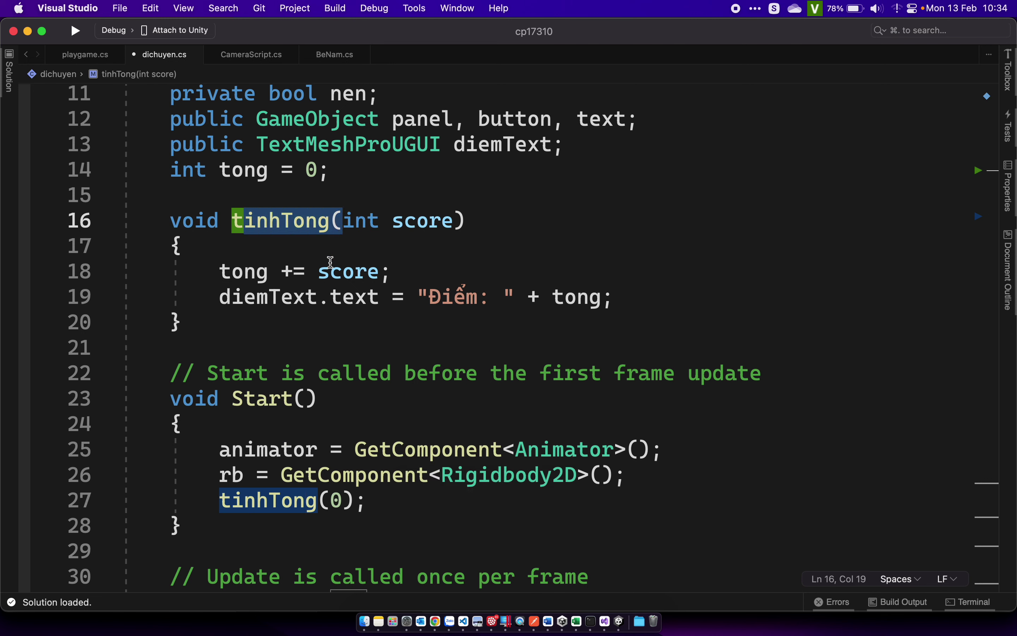
click(458, 385)
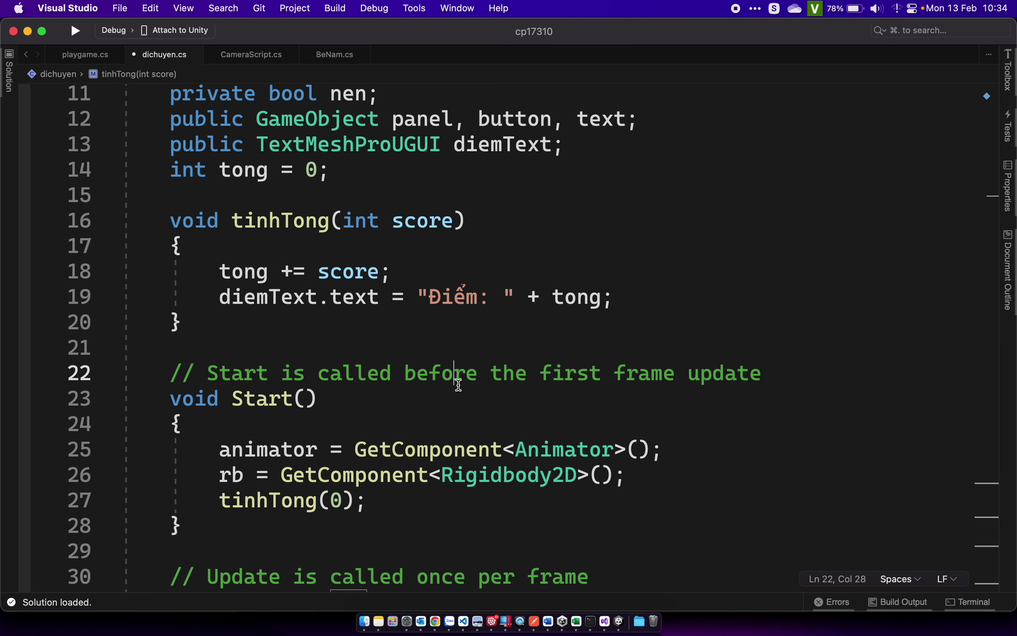
scroll(458, 384, down, 4)
Add 'tinhTong(5);' after the Destroy call in the coin collision block of OnTriggerEnter2D.
scroll(458, 384, down, 4)
scroll(456, 384, down, 2)
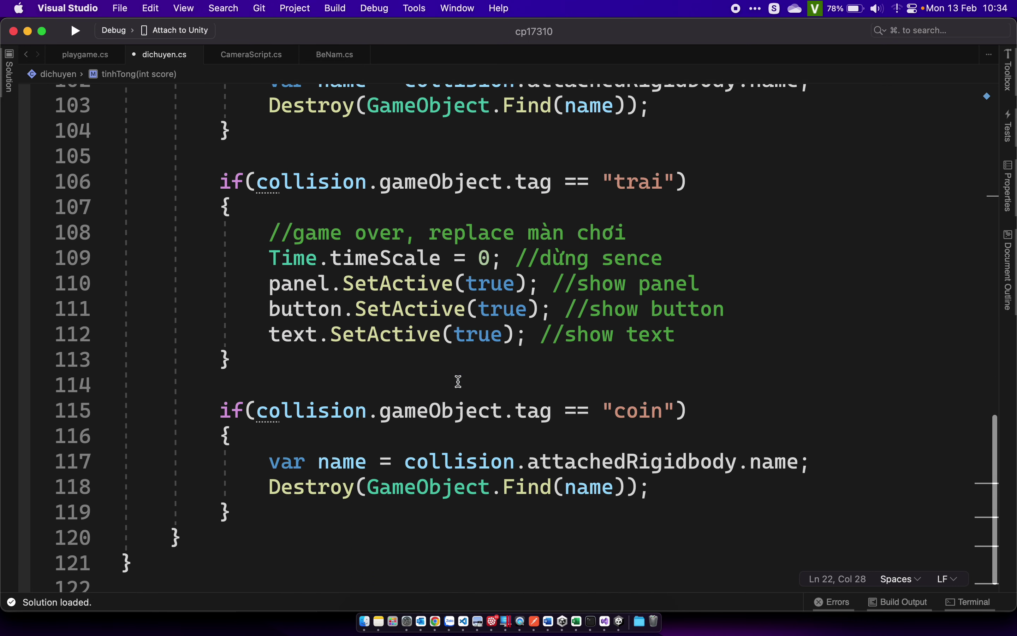
drag(219, 349, 243, 425)
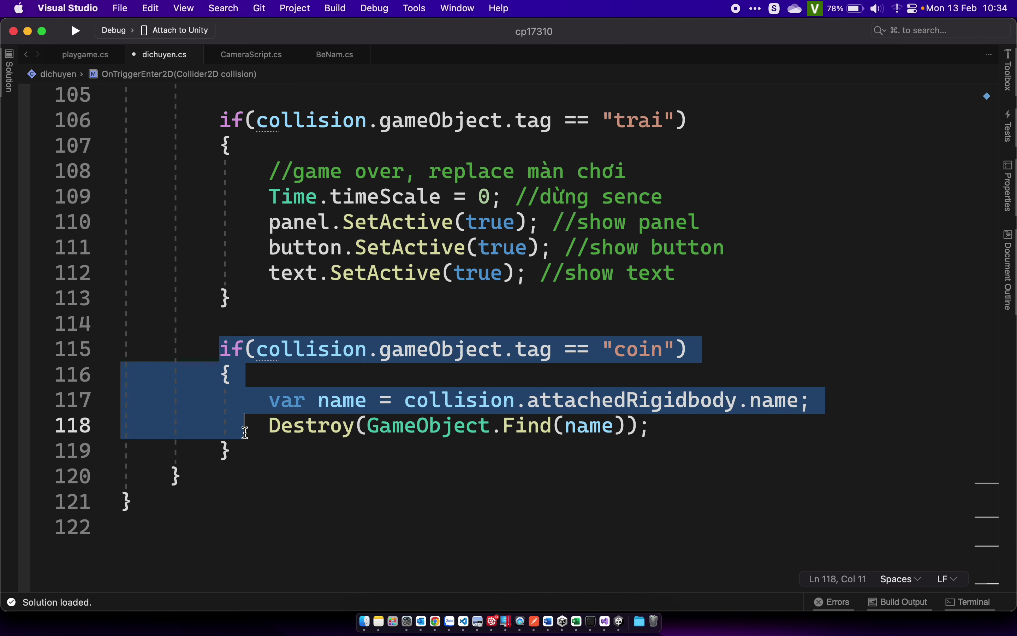
click(674, 420)
key(Return)
text(tinh)
key(Return)
text((5))
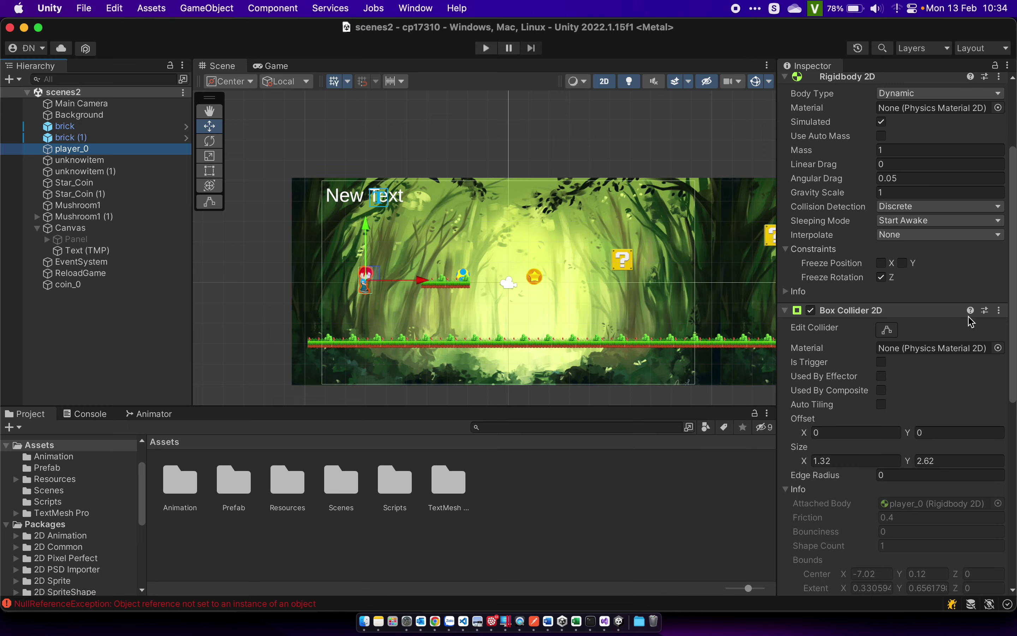
Assign the Canvas's Text (TMP) object to the Diem Text field of player_0's Dichuyen script.
scroll(967, 320, down, 2)
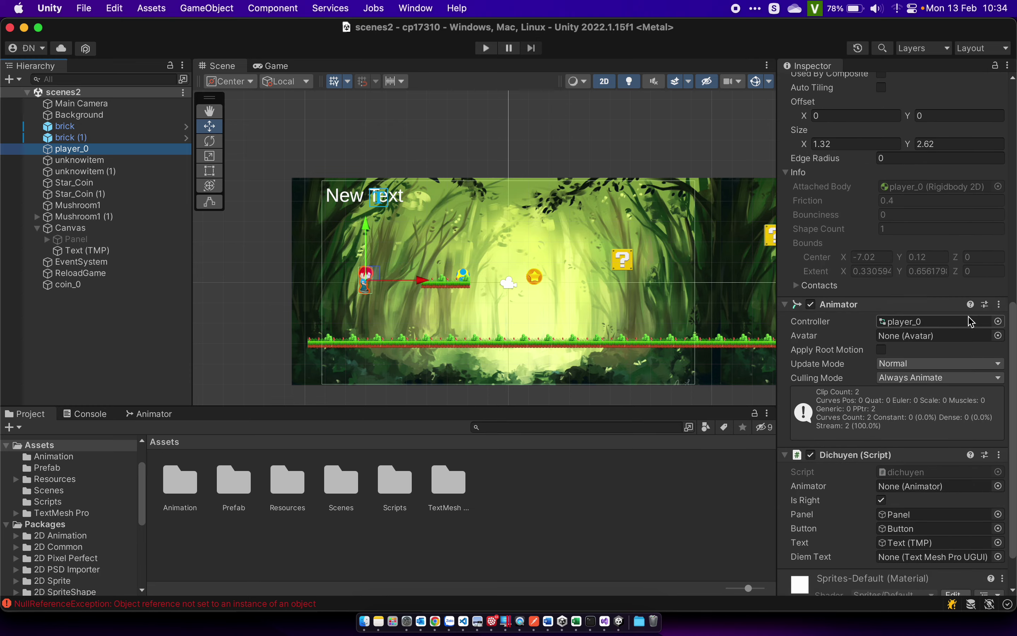
scroll(967, 320, down, 2)
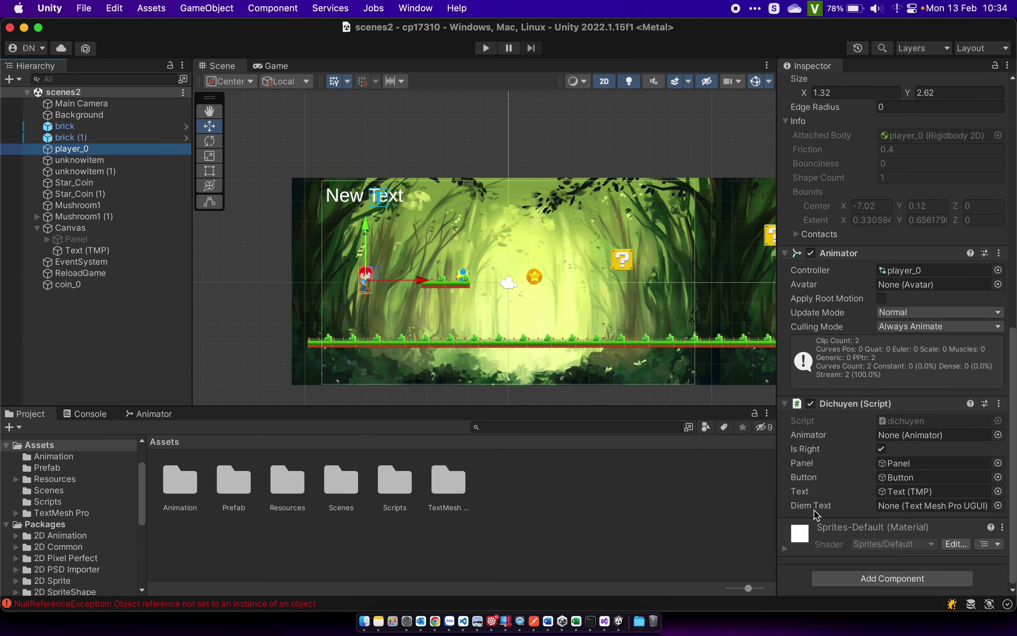
click(93, 252)
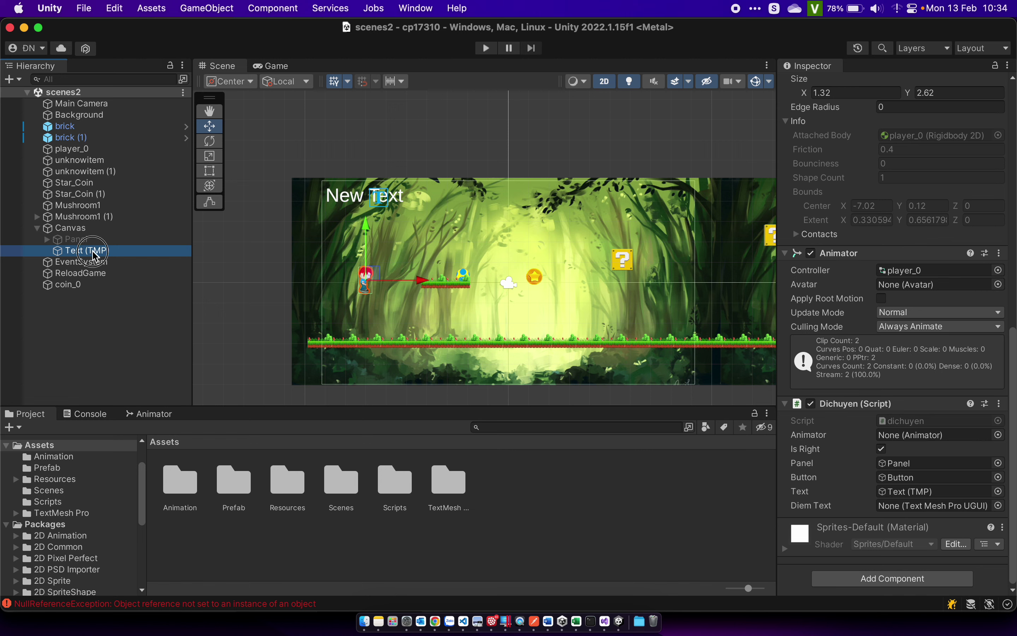
drag(95, 254, 893, 511)
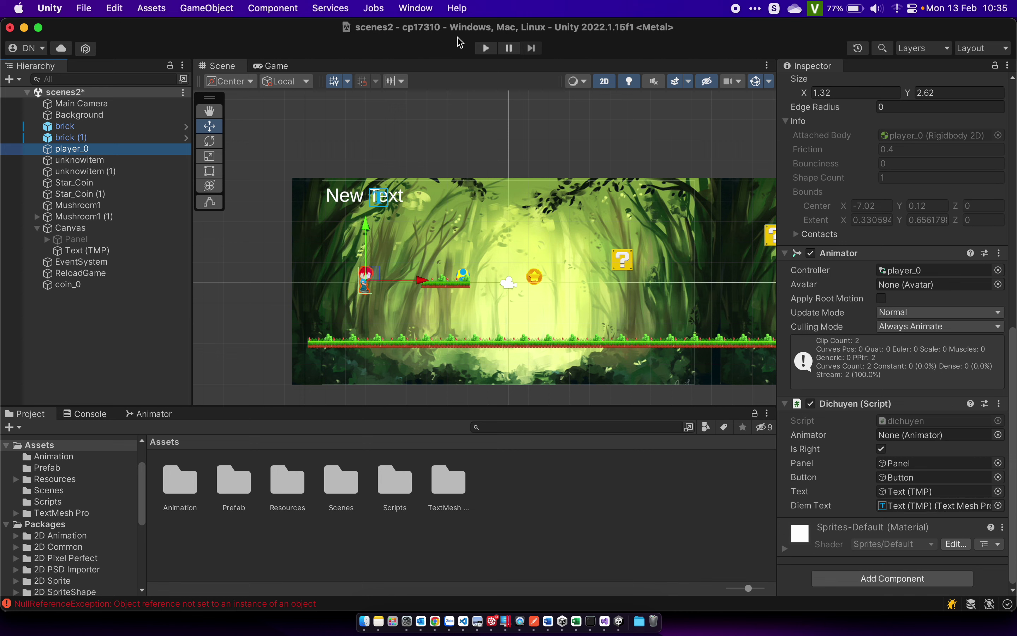
click(487, 48)
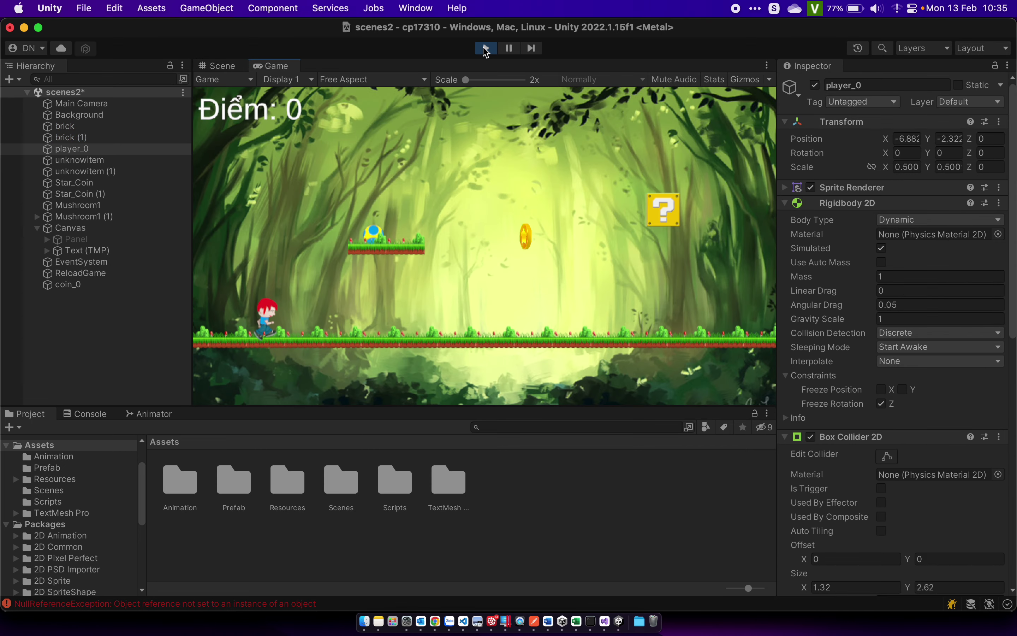
Run right and jump into the coin, raising the score to Điểm: 5, then stop play mode.
key(Right)
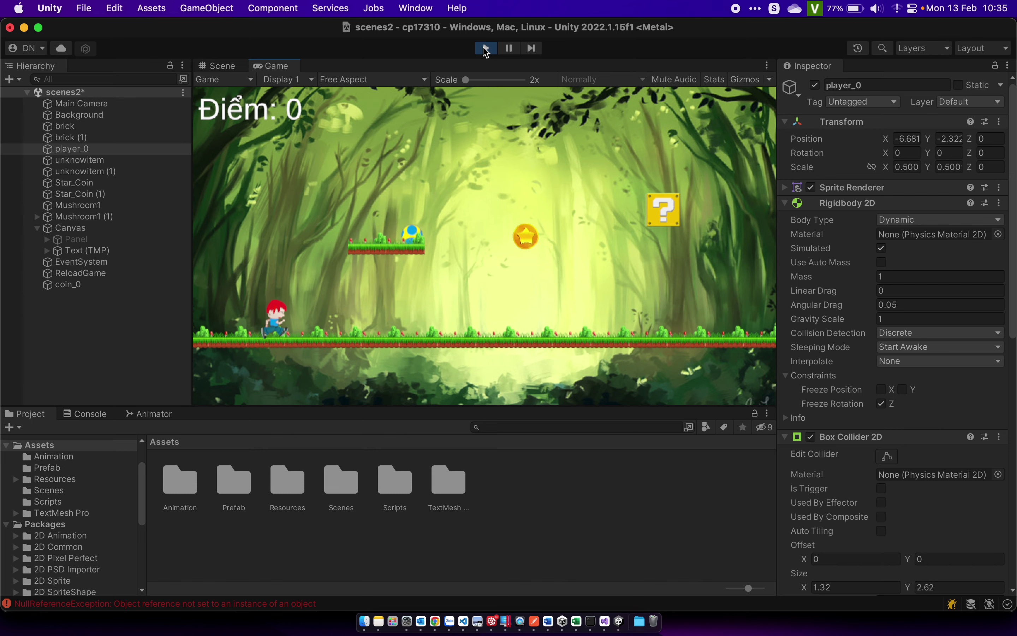
key(space)
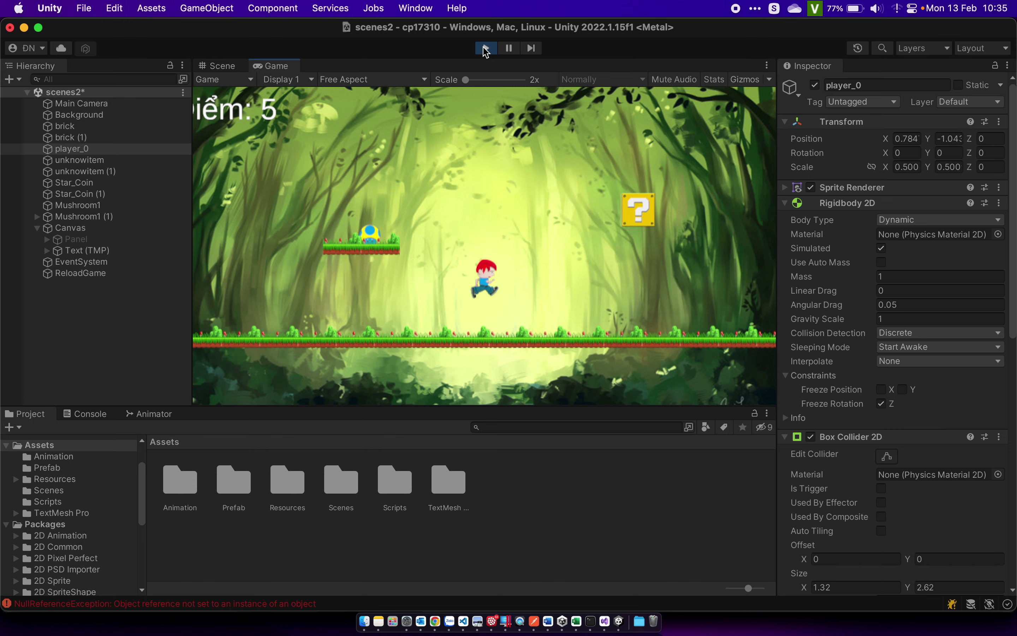
key(Left)
key(Left)
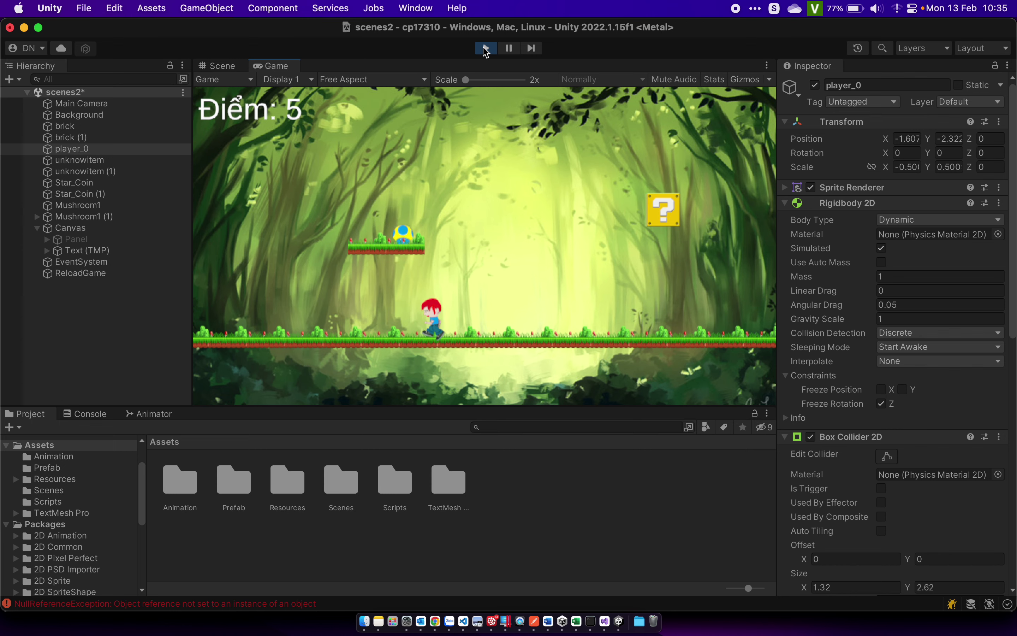
click(487, 47)
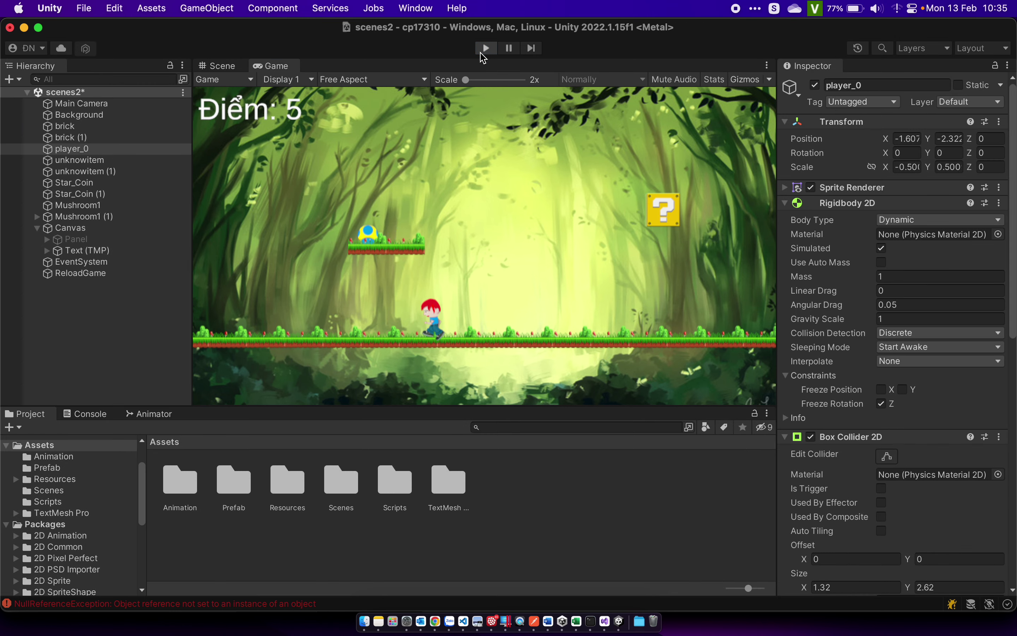
click(534, 286)
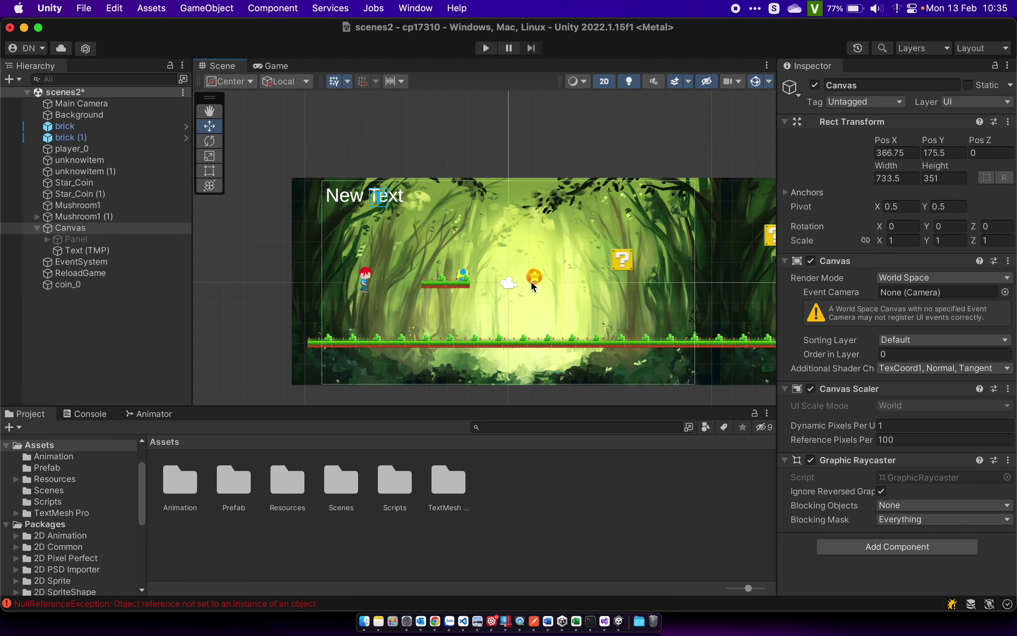
Save coin_0 as a prefab in the Assets/Prefab folder.
click(89, 284)
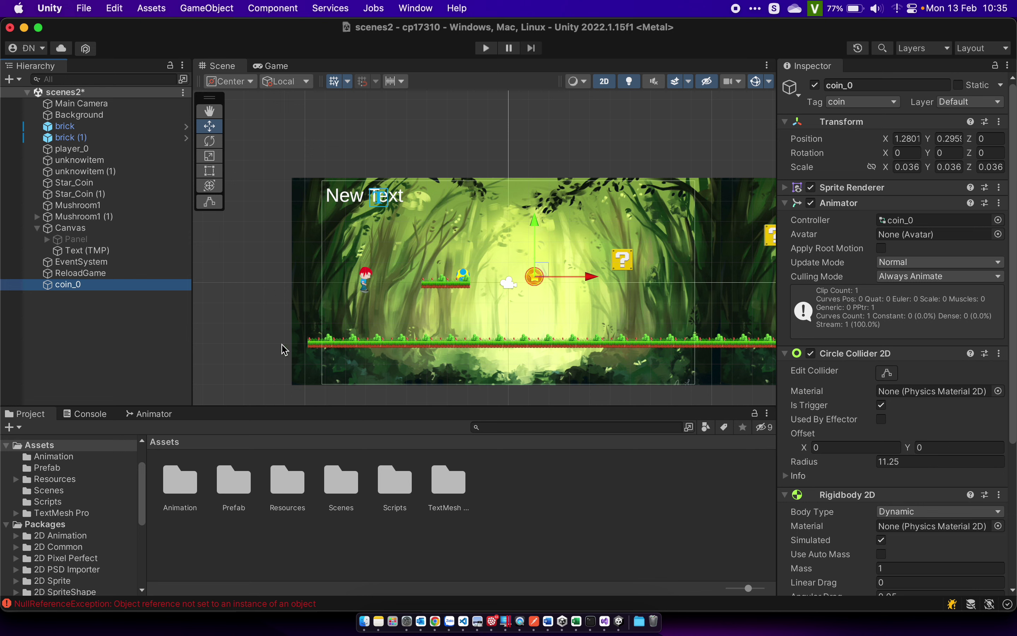
click(99, 467)
mouse_move(67, 285)
mouse_down()
mouse_move(257, 445)
mouse_move(250, 483)
mouse_move(397, 268)
mouse_up()
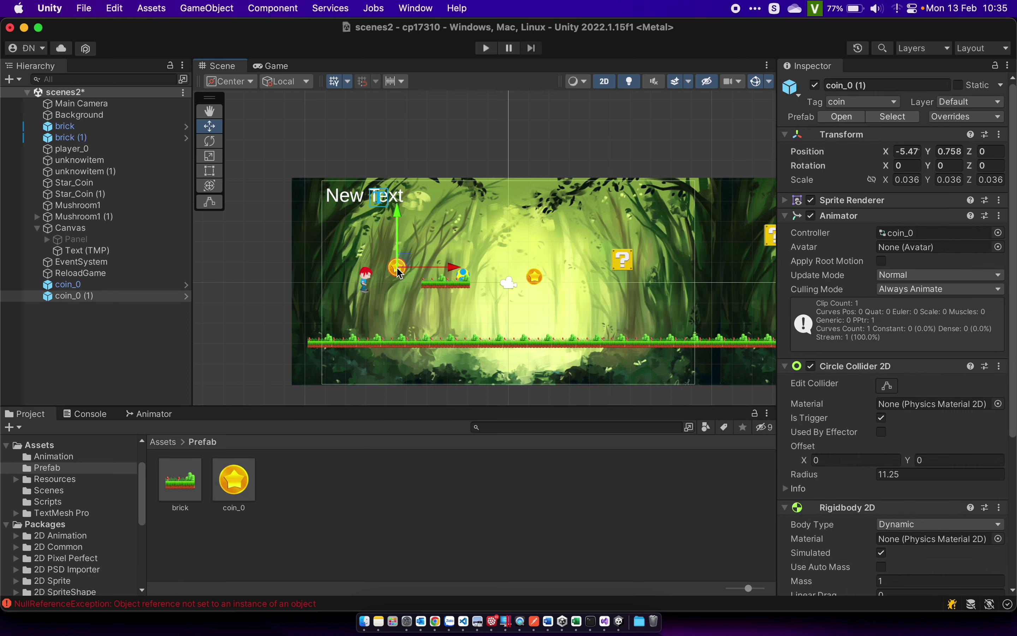
Place three more coin_0 prefab copies around the player and floating platform.
mouse_move(235, 482)
mouse_down()
mouse_move(388, 309)
mouse_move(488, 268)
mouse_up()
drag(234, 481, 340, 269)
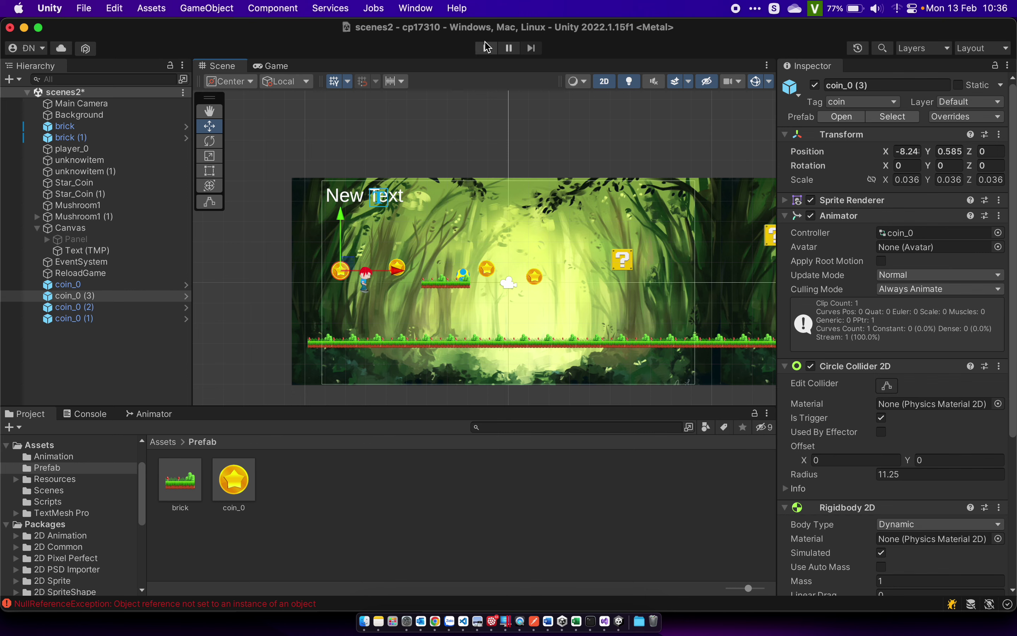
click(486, 48)
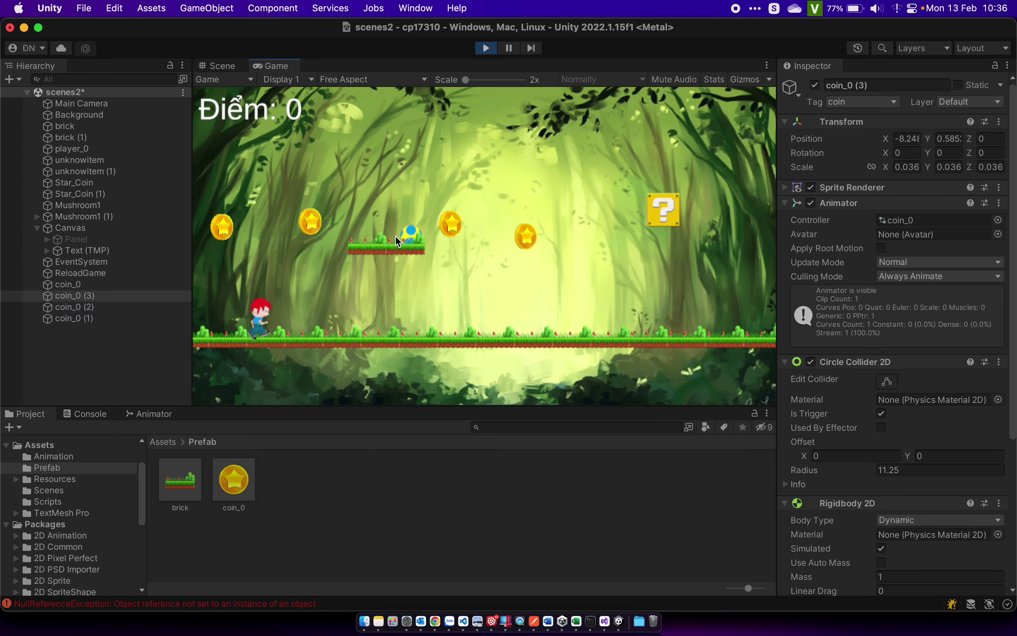
Run and jump across the floating platform to collect all four coins, reaching Điểm: 20.
key(Left)
key(Right)
key(space)
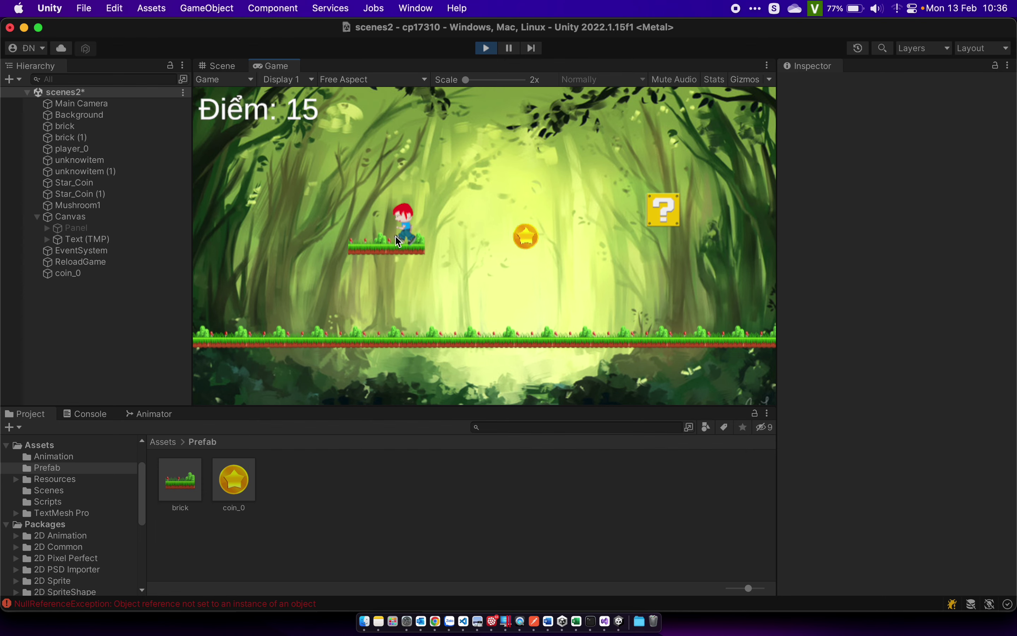
key(Right)
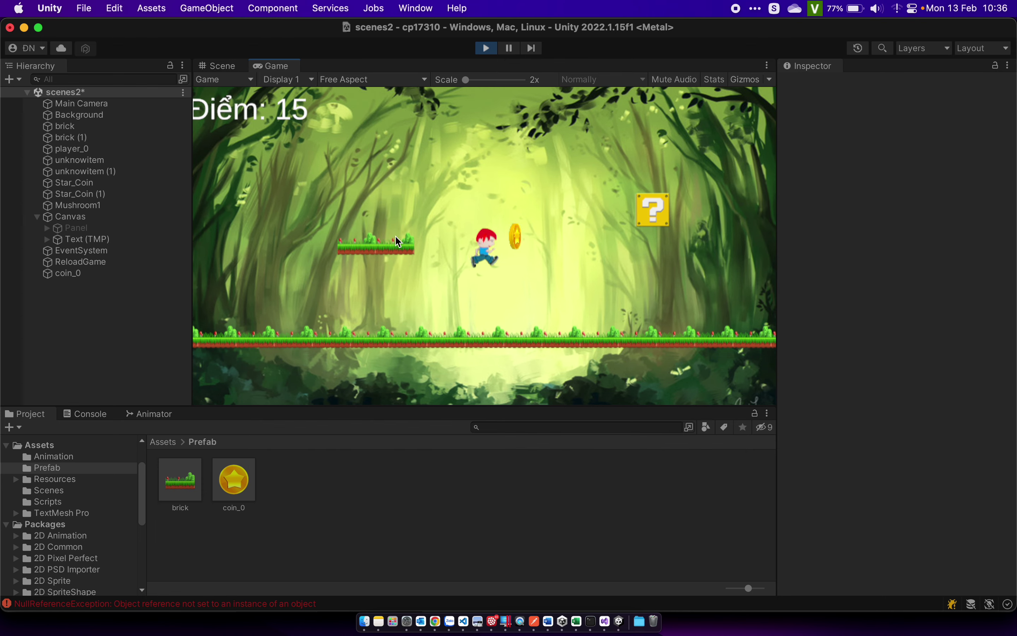
key(space)
key(Left)
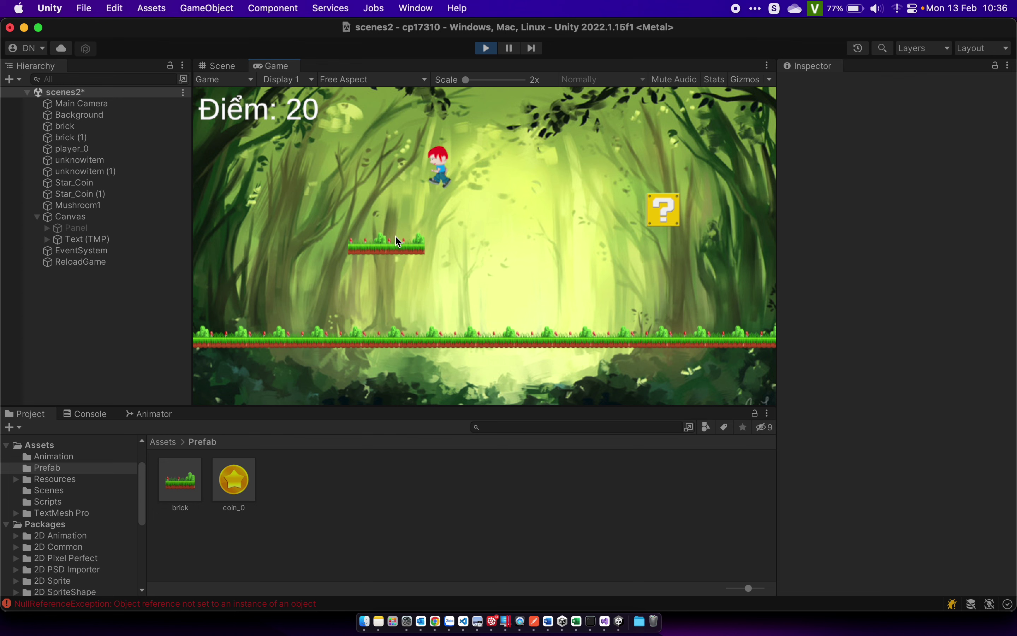
key(Left)
key(space)
key(Right)
key(Left)
key(space)
key(Left)
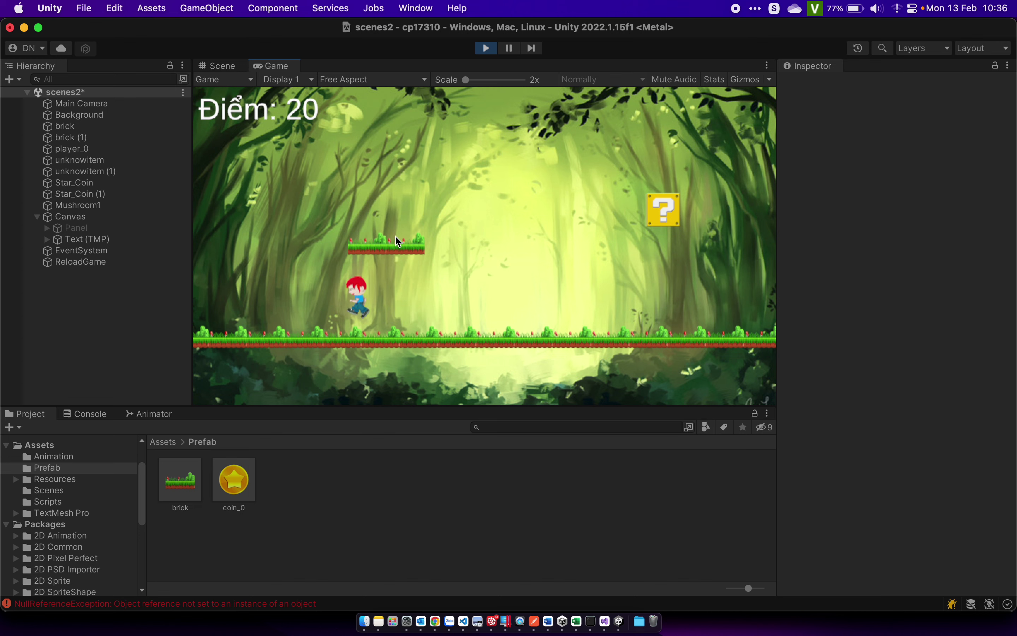